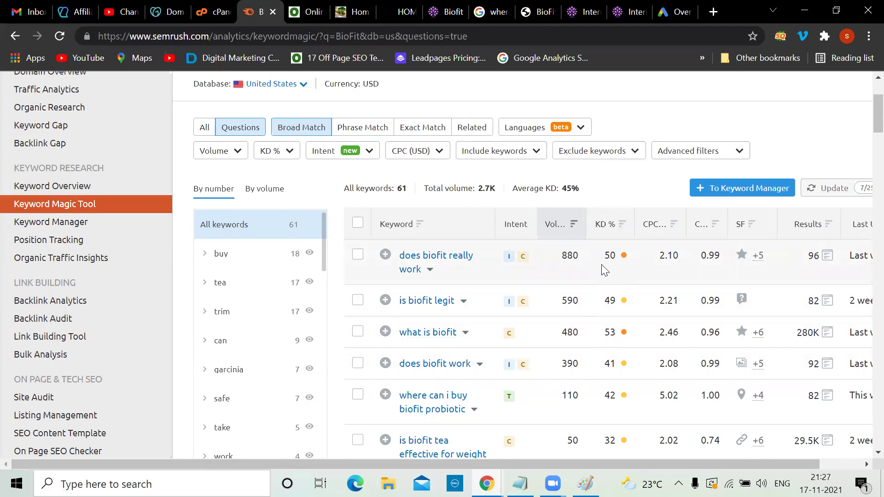
Step: Examine the volume, difficulty and CPC of the BioFit question keywords, checking the naturalhealthgain.com page and a Google results page alongside
{"action": "scroll", "coordinate": [601, 264], "scroll_direction": "down", "scroll_amount": 2}
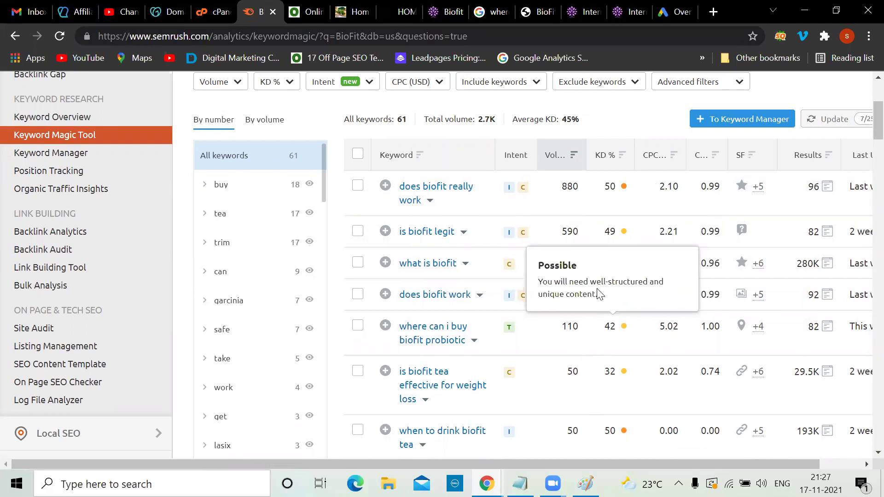
{"action": "left_click", "coordinate": [354, 6]}
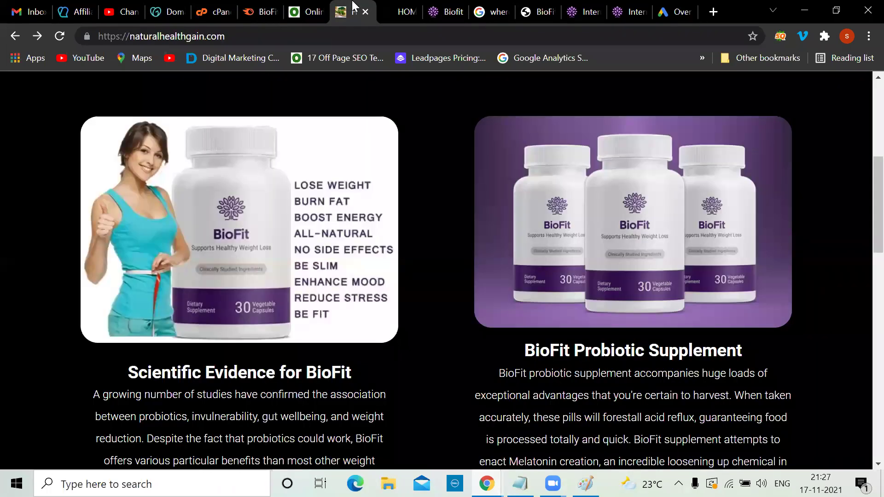
{"action": "left_click", "coordinate": [259, 12]}
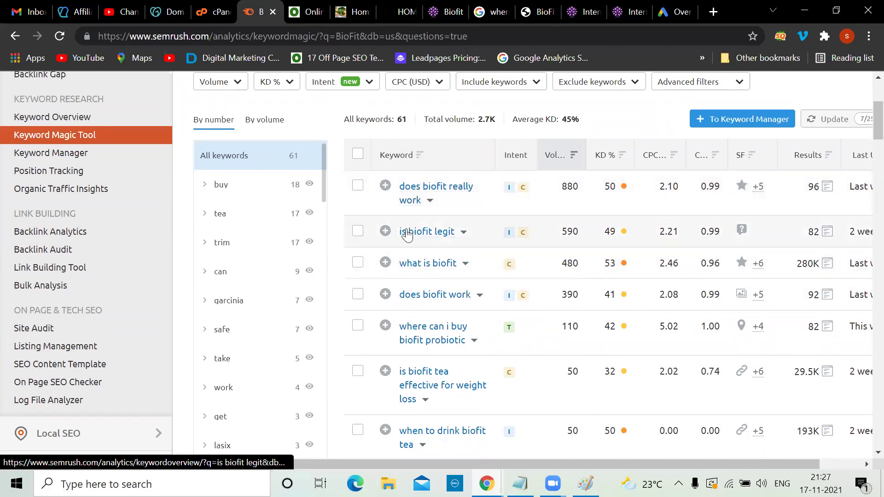
{"action": "scroll", "coordinate": [449, 280], "scroll_direction": "down", "scroll_amount": 8}
{"action": "scroll", "coordinate": [461, 275], "scroll_direction": "up", "scroll_amount": 5}
{"action": "scroll", "coordinate": [461, 275], "scroll_direction": "up", "scroll_amount": 4}
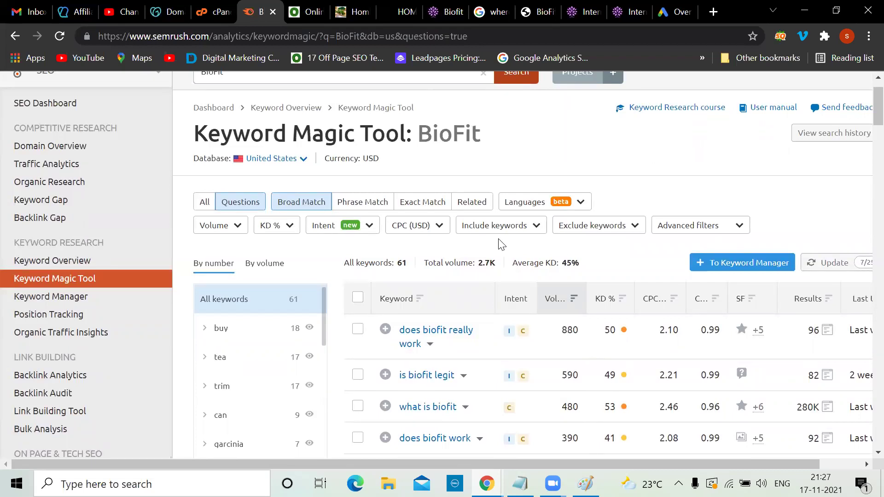
{"action": "scroll", "coordinate": [501, 244], "scroll_direction": "down", "scroll_amount": 2}
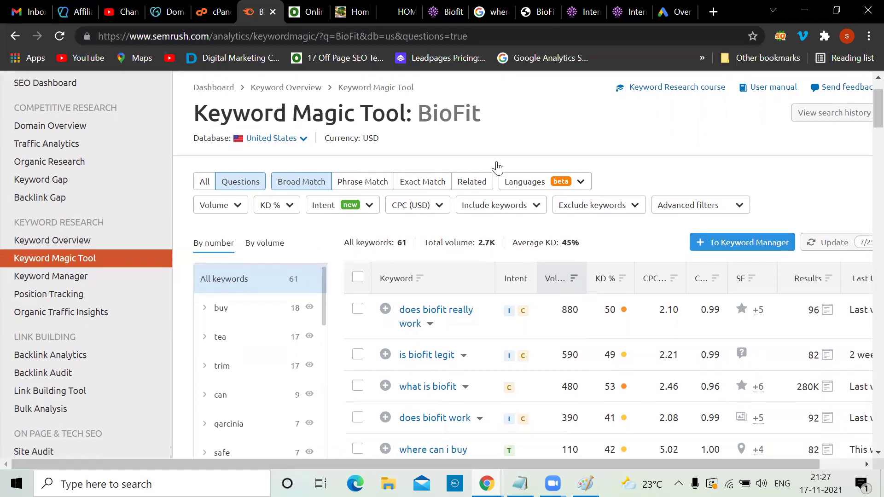
{"action": "left_click", "coordinate": [484, 6]}
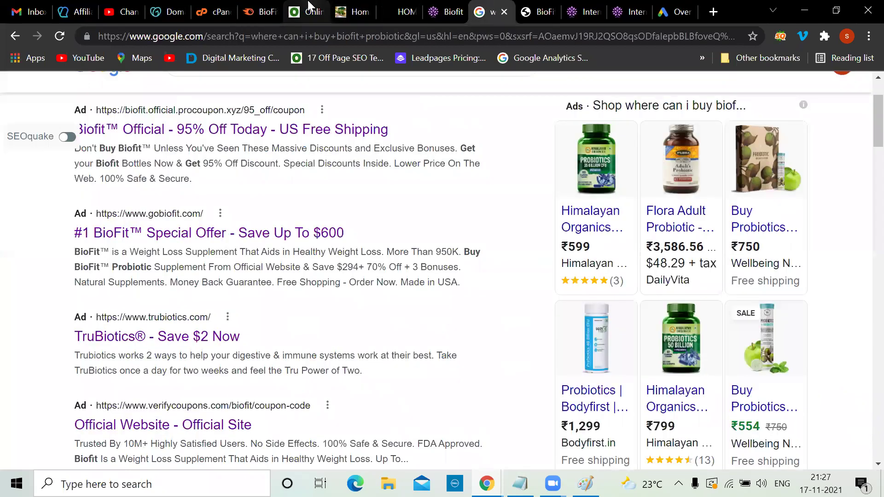
{"action": "left_click", "coordinate": [262, 9]}
{"action": "scroll", "coordinate": [525, 363], "scroll_direction": "down", "scroll_amount": 2}
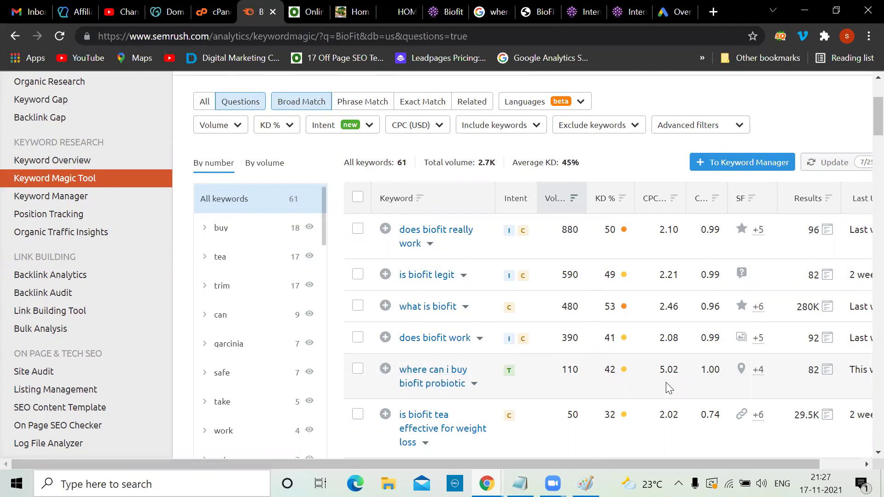
Step: Look through the ads and organic Google results for "where can i buy biofit probiotic"
{"action": "left_click", "coordinate": [483, 14]}
{"action": "scroll", "coordinate": [203, 228], "scroll_direction": "up", "scroll_amount": 2}
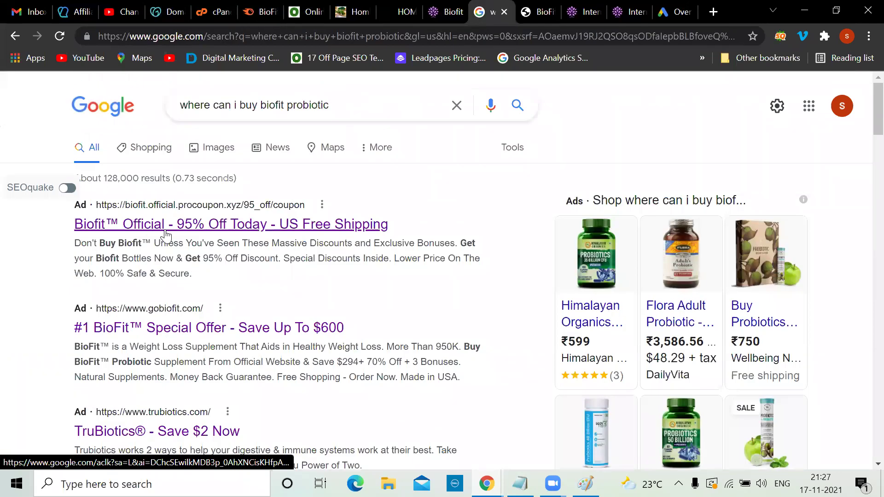
{"action": "scroll", "coordinate": [238, 262], "scroll_direction": "down", "scroll_amount": 5}
{"action": "scroll", "coordinate": [238, 262], "scroll_direction": "down", "scroll_amount": 15}
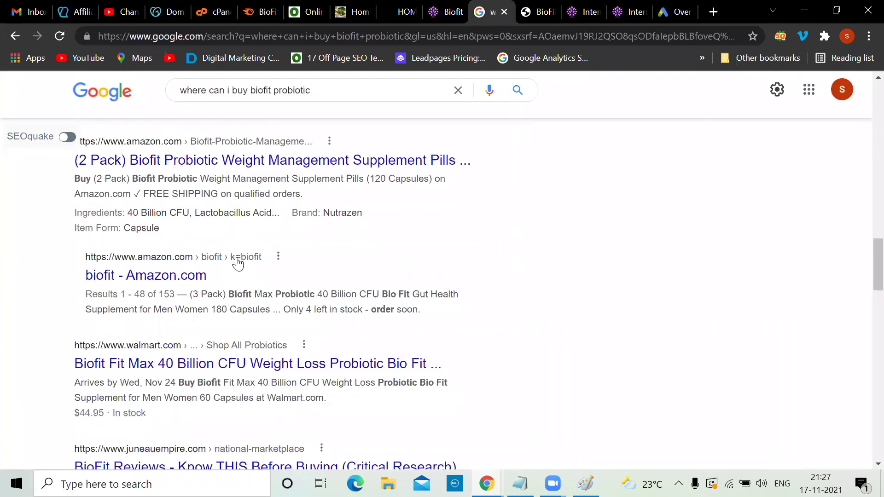
{"action": "scroll", "coordinate": [238, 263], "scroll_direction": "down", "scroll_amount": 5}
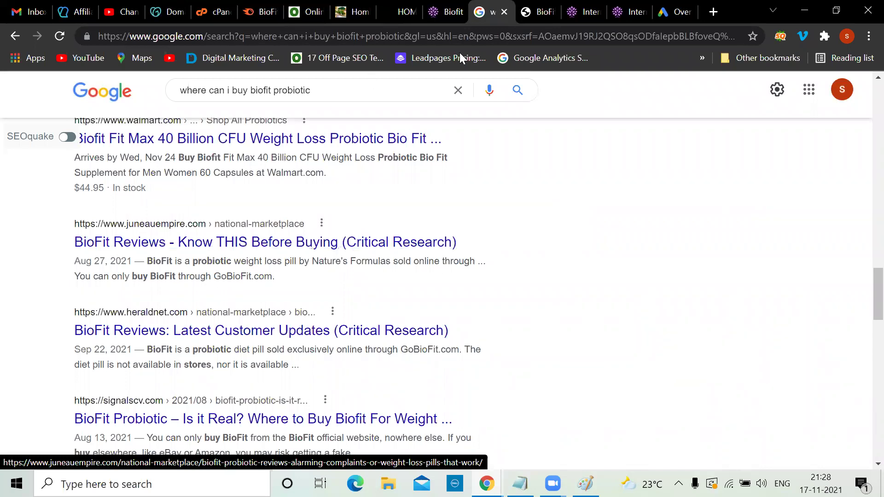
Step: Return to the Semrush keyword list and compare the search intent, volume and CPC of the leading BioFit question keywords
{"action": "left_click", "coordinate": [250, 6]}
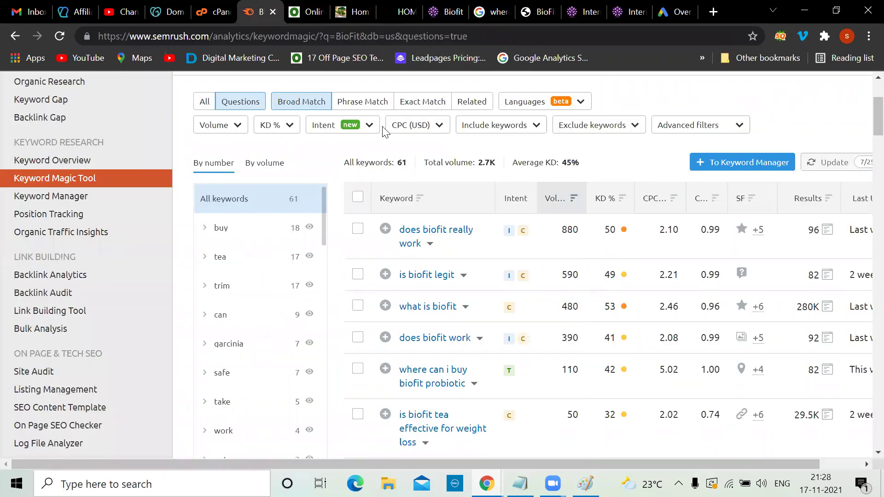
{"action": "scroll", "coordinate": [490, 265], "scroll_direction": "down", "scroll_amount": 2}
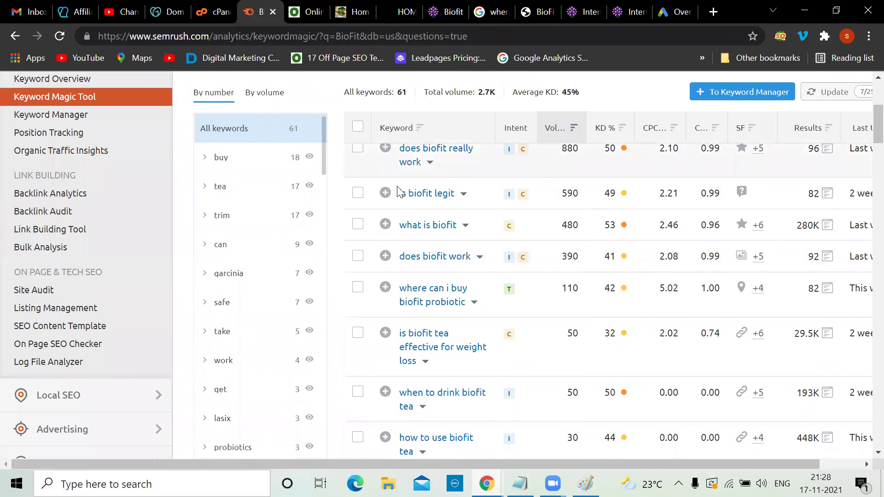
{"action": "scroll", "coordinate": [511, 241], "scroll_direction": "up", "scroll_amount": 2}
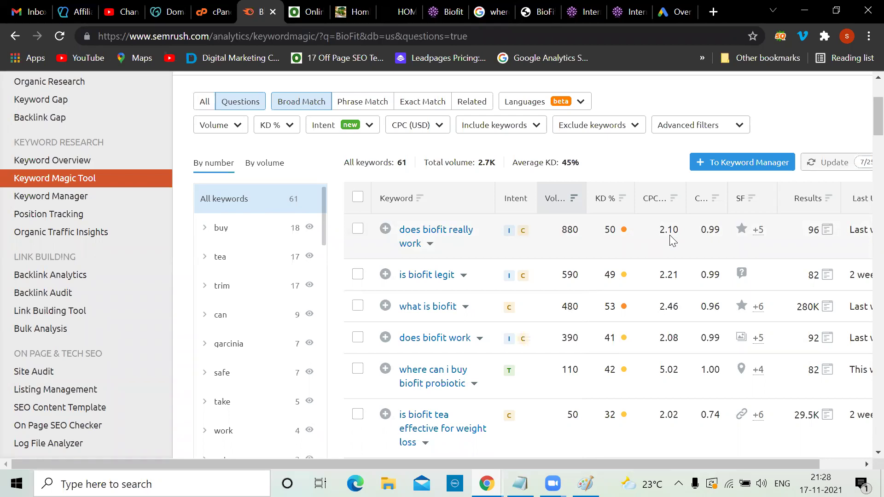
{"action": "scroll", "coordinate": [670, 235], "scroll_direction": "down", "scroll_amount": 2}
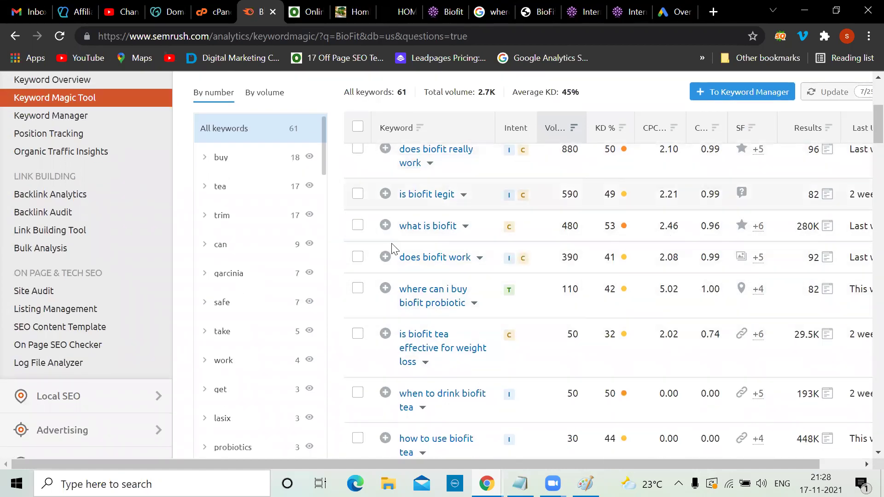
{"action": "scroll", "coordinate": [424, 248], "scroll_direction": "up", "scroll_amount": 2}
{"action": "scroll", "coordinate": [537, 295], "scroll_direction": "down", "scroll_amount": 2}
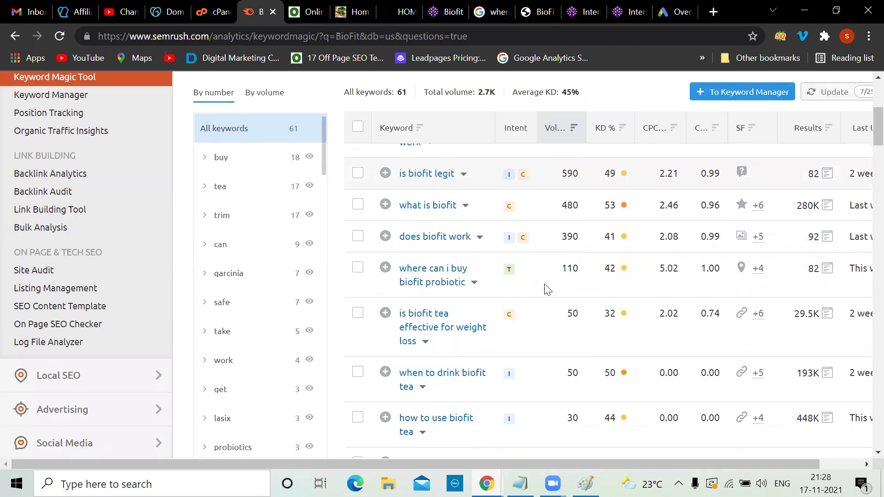
{"action": "scroll", "coordinate": [546, 289], "scroll_direction": "up", "scroll_amount": 2}
{"action": "scroll", "coordinate": [546, 289], "scroll_direction": "down", "scroll_amount": 1}
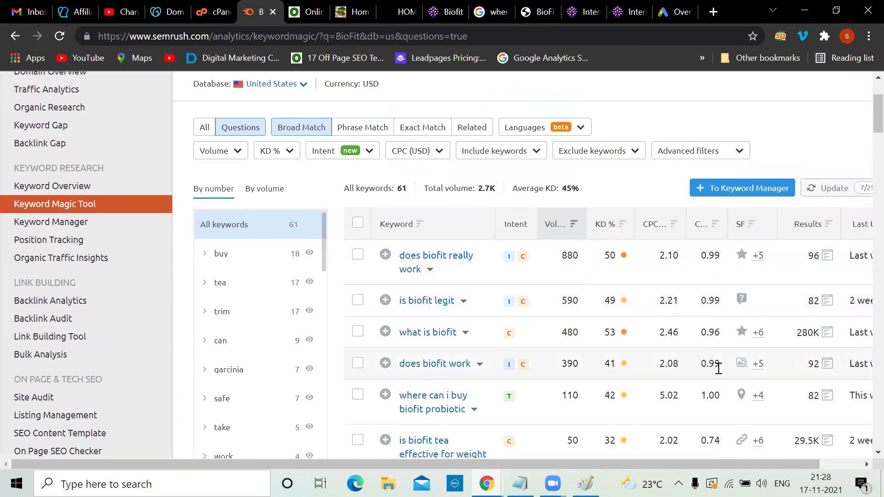
Step: Export all BioFit question keywords as a CSV file and open the download in Excel
{"action": "left_click_drag", "start_coordinate": [686, 469], "coordinate": [728, 469]}
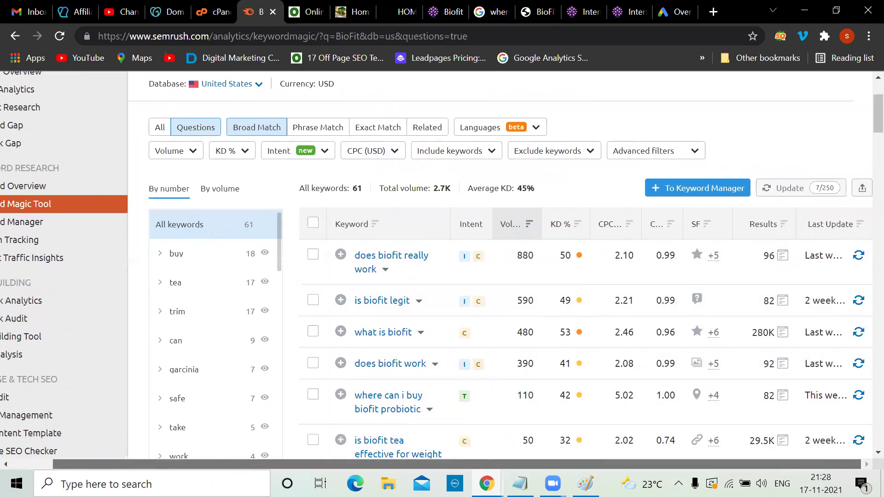
{"action": "left_click", "coordinate": [862, 188]}
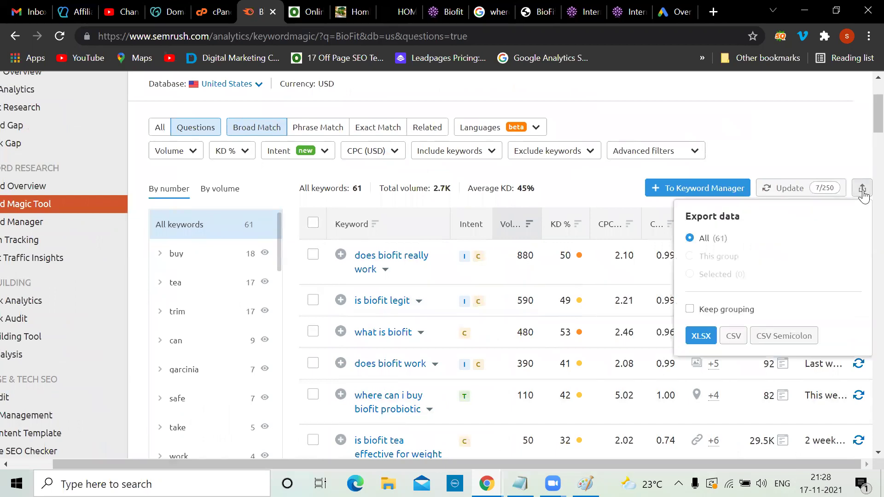
{"action": "left_click", "coordinate": [725, 337]}
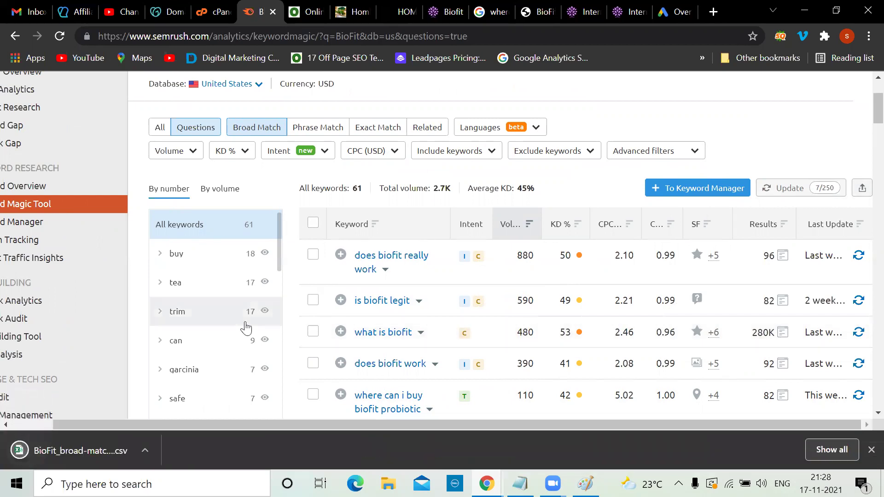
{"action": "left_click", "coordinate": [147, 451]}
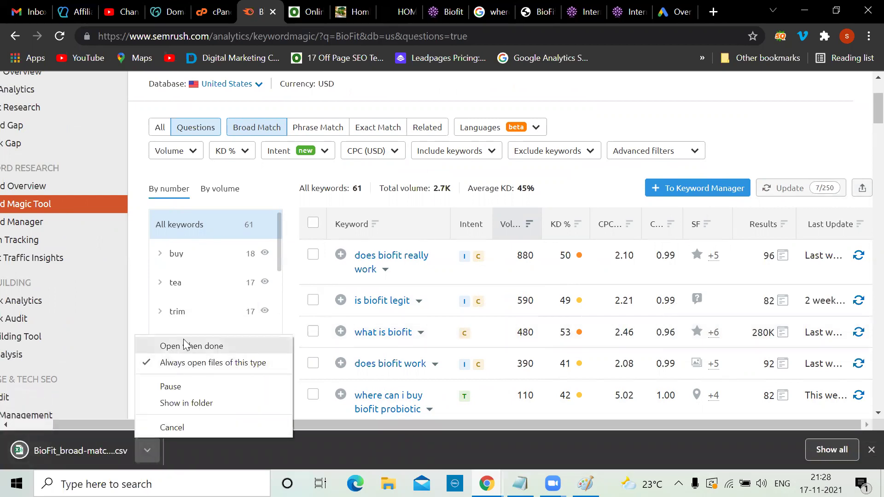
{"action": "left_click", "coordinate": [184, 346]}
{"action": "left_click", "coordinate": [177, 341]}
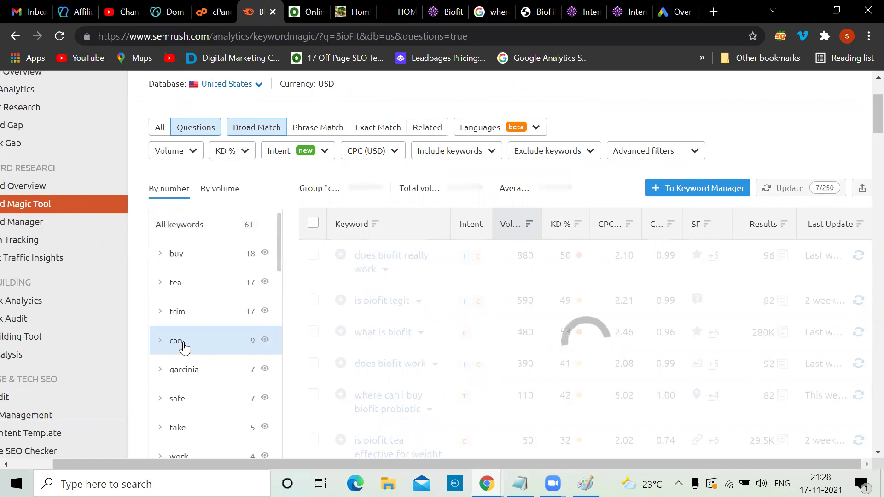
{"action": "scroll", "coordinate": [184, 347], "scroll_direction": "up", "scroll_amount": 3}
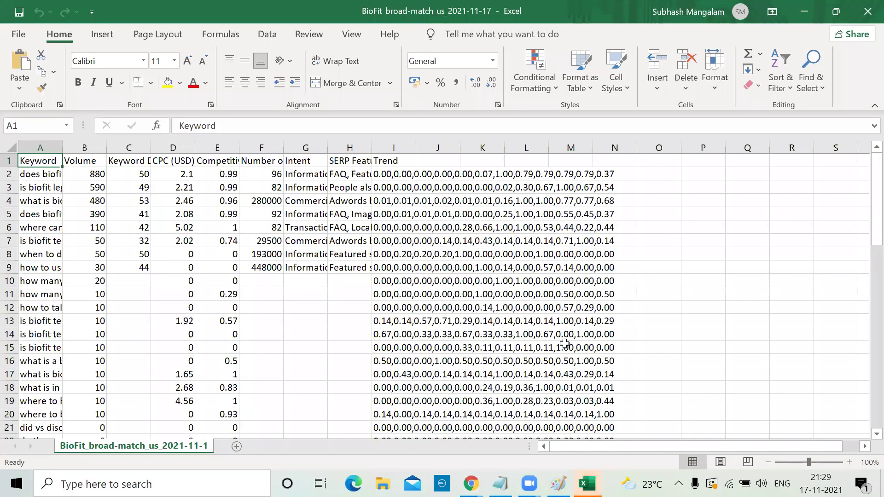
Step: Widen all columns evenly so the keywords are fully readable, and delete the Keyword Difficulty column
{"action": "left_click", "coordinate": [10, 147]}
{"action": "left_click_drag", "start_coordinate": [62, 148], "coordinate": [182, 150]}
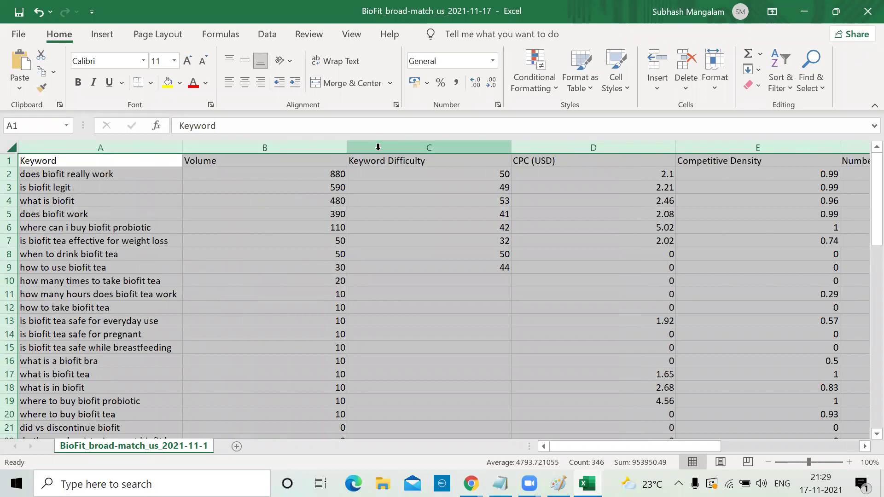
{"action": "left_click", "coordinate": [434, 146]}
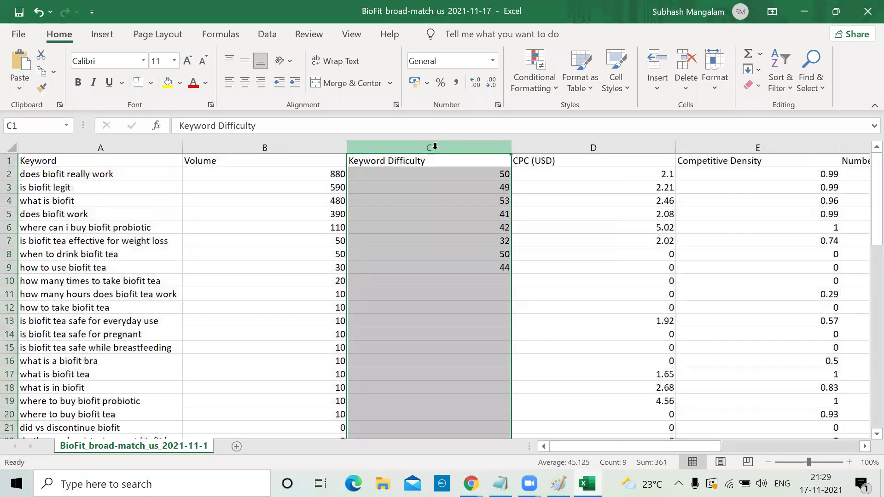
{"action": "key", "text": "ctrl+minus"}
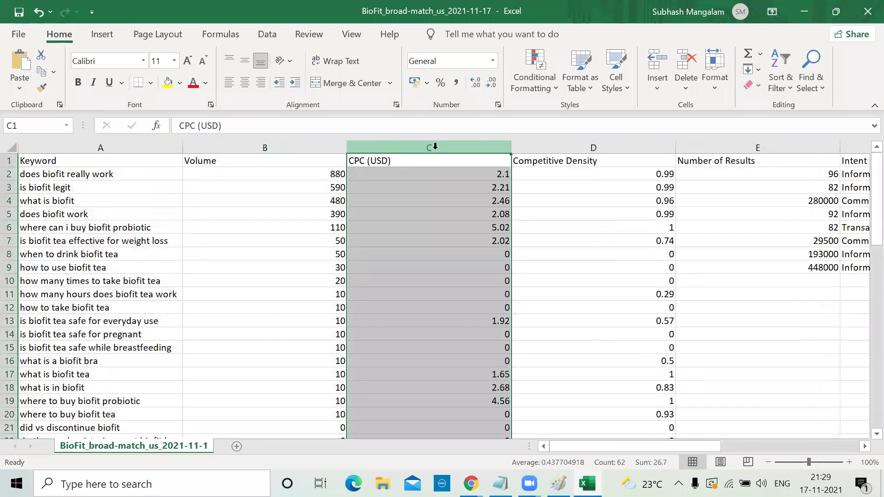
Step: Delete the Competitive Density, Number of Results, Intent, SERP Features and Trend columns
{"action": "left_click", "coordinate": [538, 149]}
{"action": "key", "text": "ctrl+minus"}
{"action": "key", "text": "ctrl+minus"}
{"action": "key", "text": "ctrl+minus"}
{"action": "key", "text": "ctrl+minus"}
{"action": "key", "text": "ctrl+minus"}
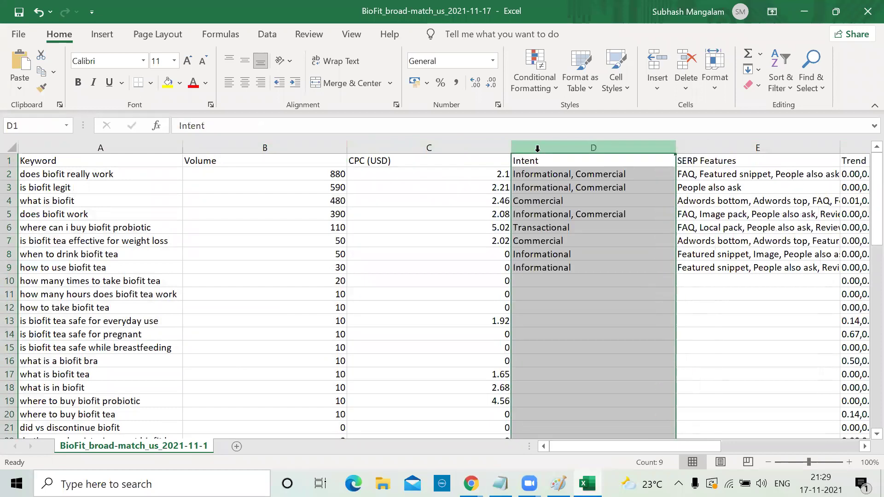
Step: Increase the height of all rows evenly to space out the keyword list, and look it over
{"action": "left_click", "coordinate": [12, 153]}
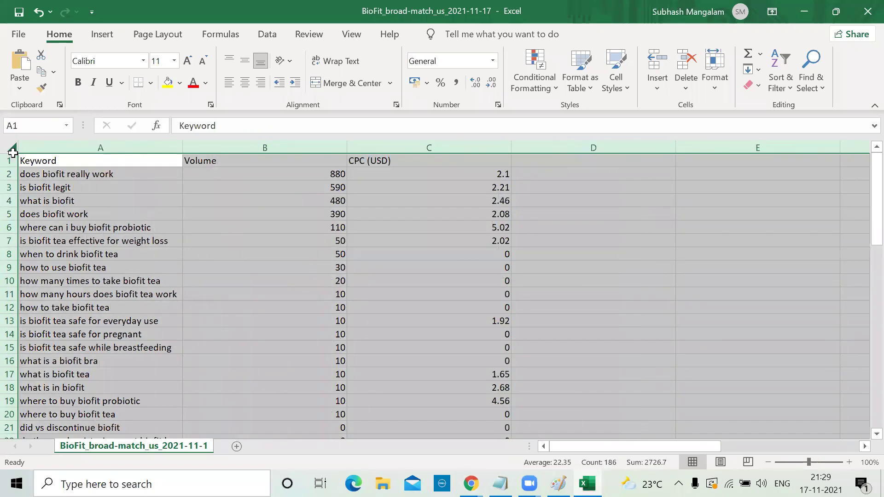
{"action": "left_click_drag", "start_coordinate": [12, 167], "coordinate": [13, 189]}
{"action": "left_click", "coordinate": [86, 201]}
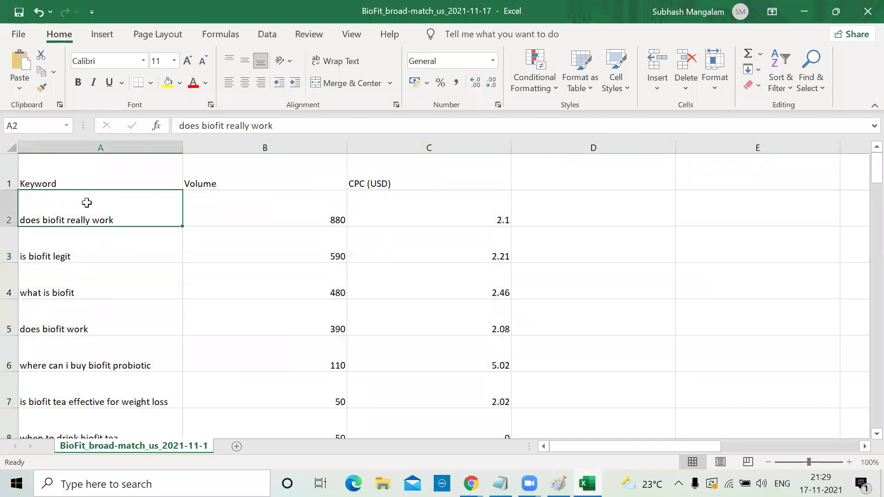
{"action": "scroll", "coordinate": [86, 203], "scroll_direction": "down", "scroll_amount": 3}
{"action": "scroll", "coordinate": [86, 202], "scroll_direction": "down", "scroll_amount": 2}
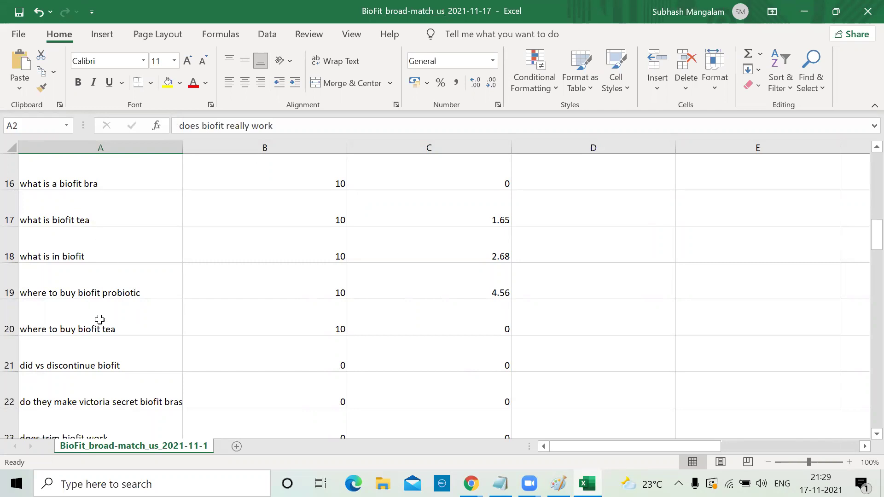
{"action": "scroll", "coordinate": [99, 320], "scroll_direction": "down", "scroll_amount": 2}
{"action": "scroll", "coordinate": [100, 319], "scroll_direction": "up", "scroll_amount": 7}
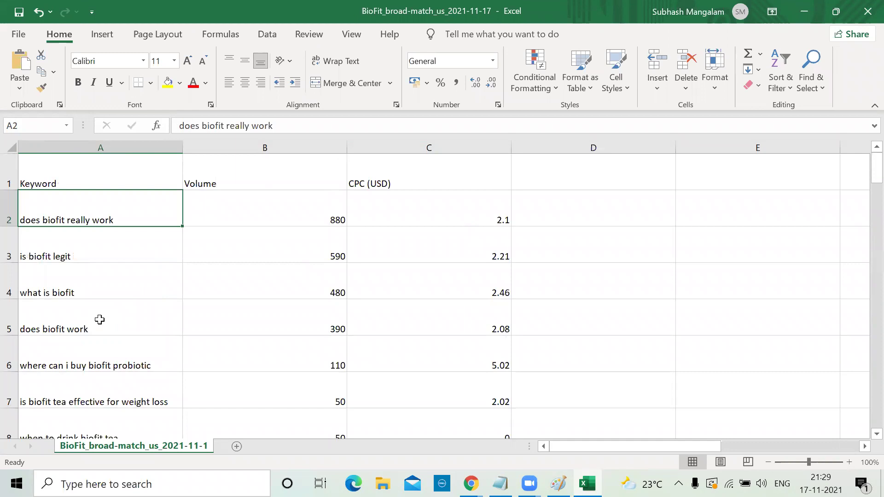
Step: Select cells A1:A6, from the Keyword header down to "where can i buy biofit probiotic"
{"action": "left_click", "coordinate": [56, 184]}
{"action": "key", "text": "shift+Down"}
{"action": "key", "text": "shift+Down"}
{"action": "key", "text": "shift+Down"}
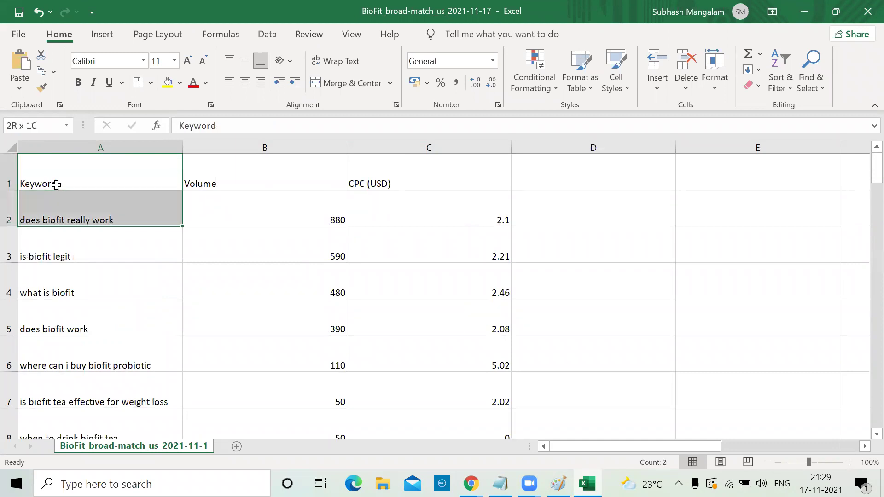
{"action": "key", "text": "shift+Down"}
{"action": "key", "text": "shift+Down"}
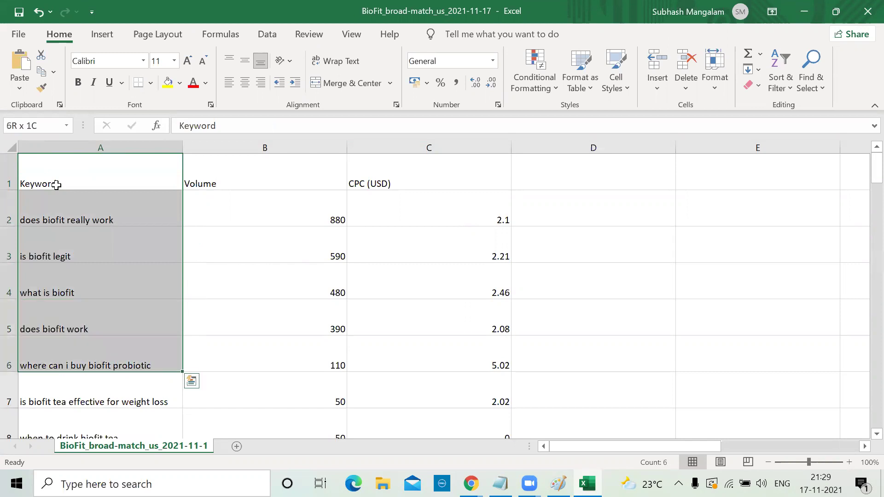
{"action": "key", "text": "shift+Down"}
{"action": "key", "text": "shift+Down"}
{"action": "key", "text": "shift+Down"}
{"action": "key", "text": "shift+Down"}
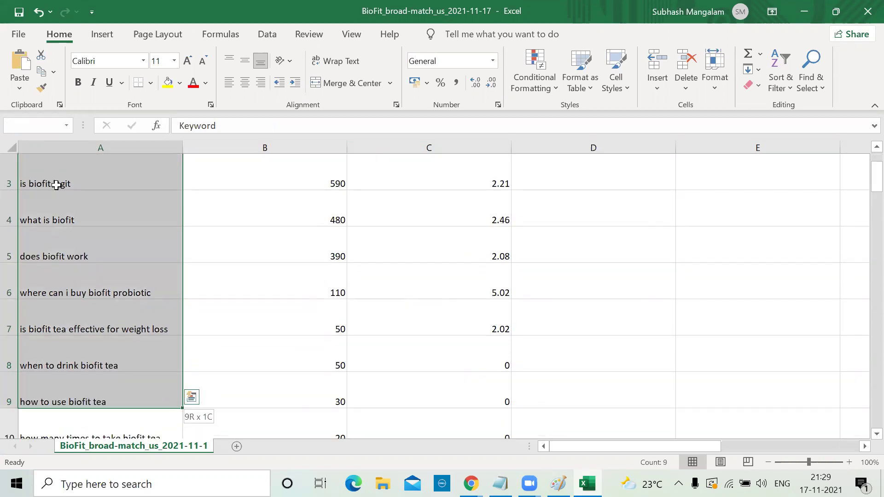
{"action": "key", "text": "shift+Down"}
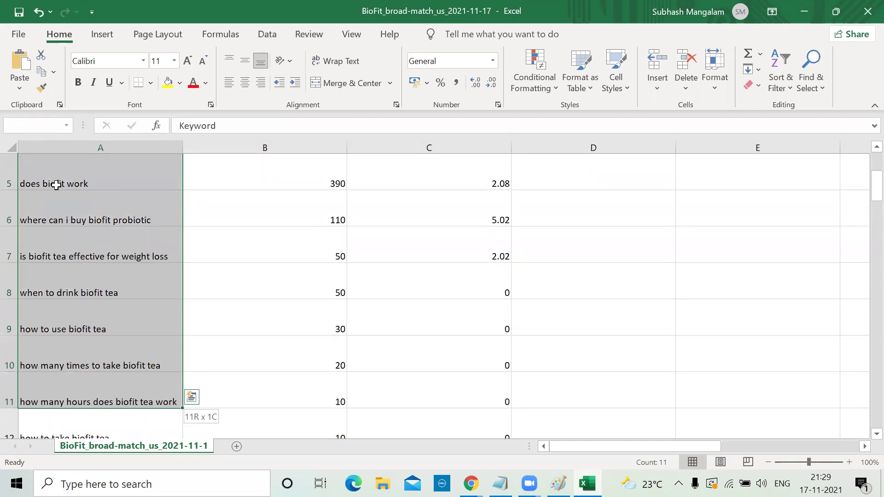
{"action": "key", "text": "shift+Up"}
{"action": "key", "text": "shift+Up"}
{"action": "key", "text": "shift+Up"}
{"action": "key", "text": "shift+Up"}
{"action": "key", "text": "shift+Up"}
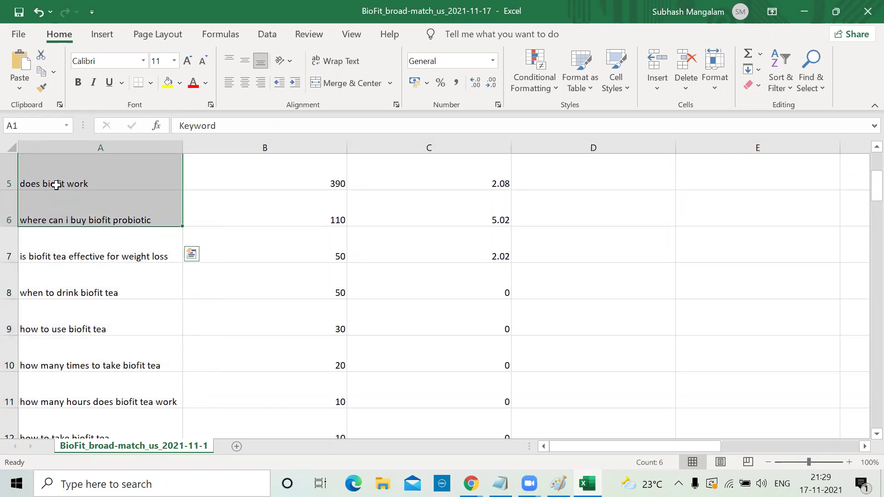
Step: Copy the selected keyword cells A1:A6 and paste them into the ffa-blogs Notepad file below "shareasale"
{"action": "key", "text": "ctrl+c"}
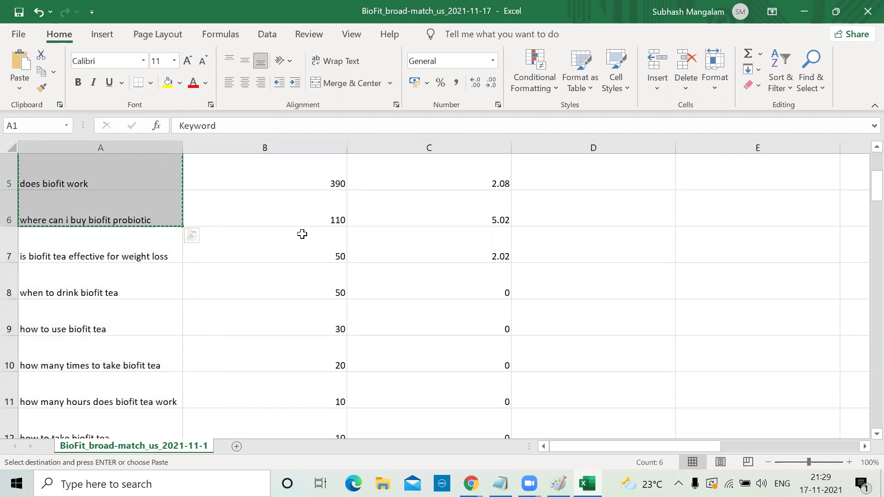
{"action": "scroll", "coordinate": [321, 221], "scroll_direction": "down", "scroll_amount": 3}
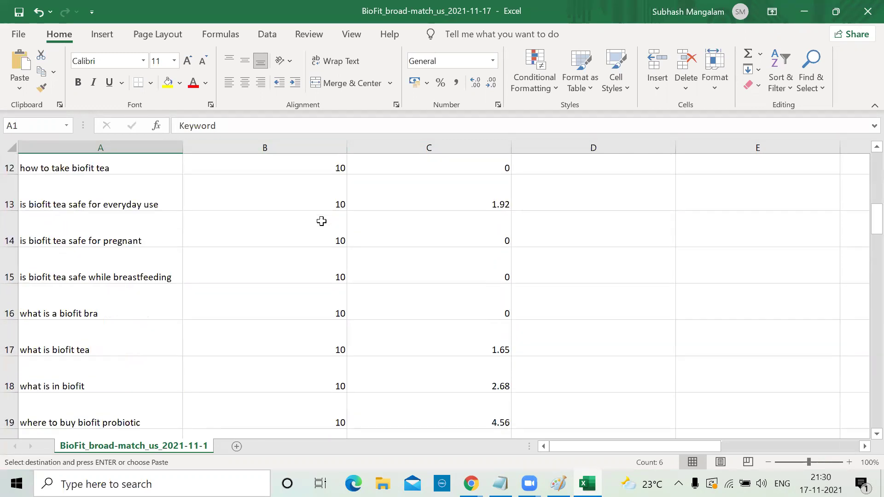
{"action": "scroll", "coordinate": [321, 221], "scroll_direction": "down", "scroll_amount": 1}
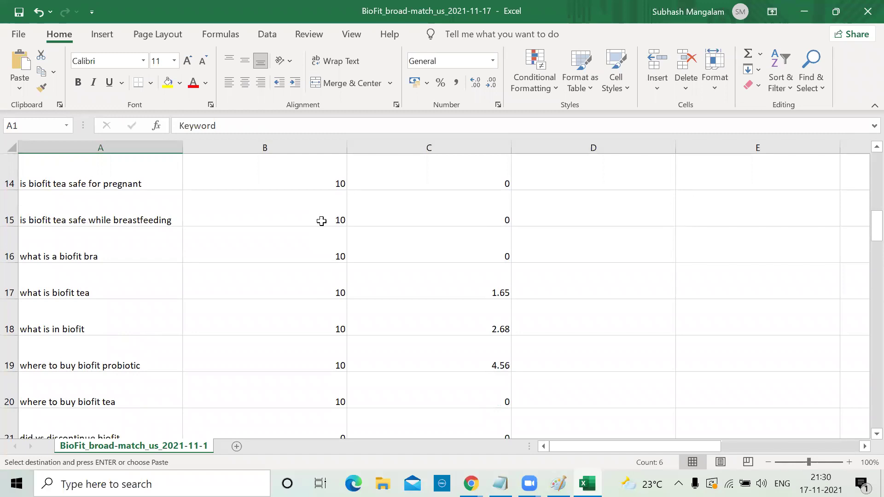
{"action": "scroll", "coordinate": [321, 221], "scroll_direction": "up", "scroll_amount": 5}
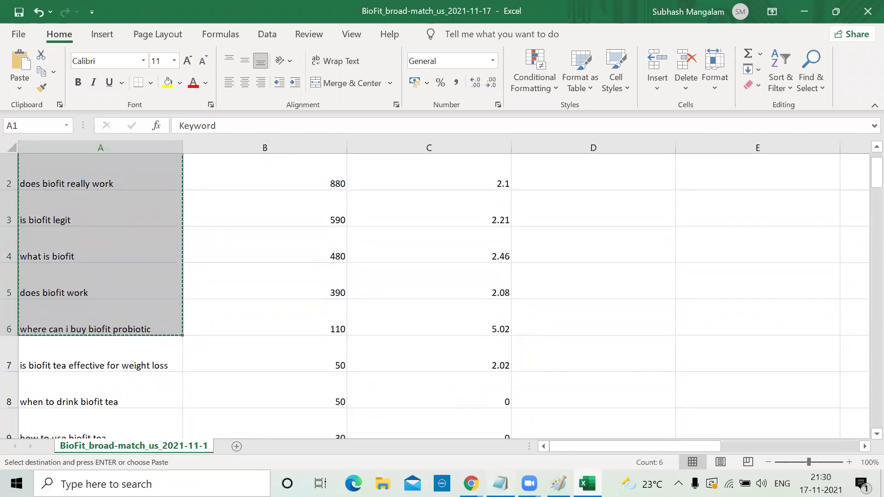
{"action": "left_click", "coordinate": [500, 484]}
{"action": "left_click", "coordinate": [42, 239]}
{"action": "key", "text": "ctrl+v"}
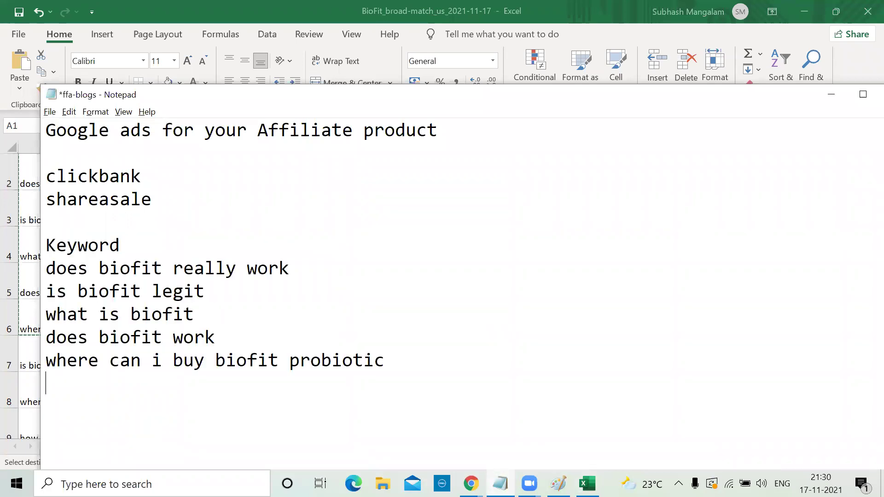
Step: Remove the "Keyword" heading above the pasted keyword list in the notes
{"action": "left_click_drag", "start_coordinate": [126, 240], "coordinate": [43, 239]}
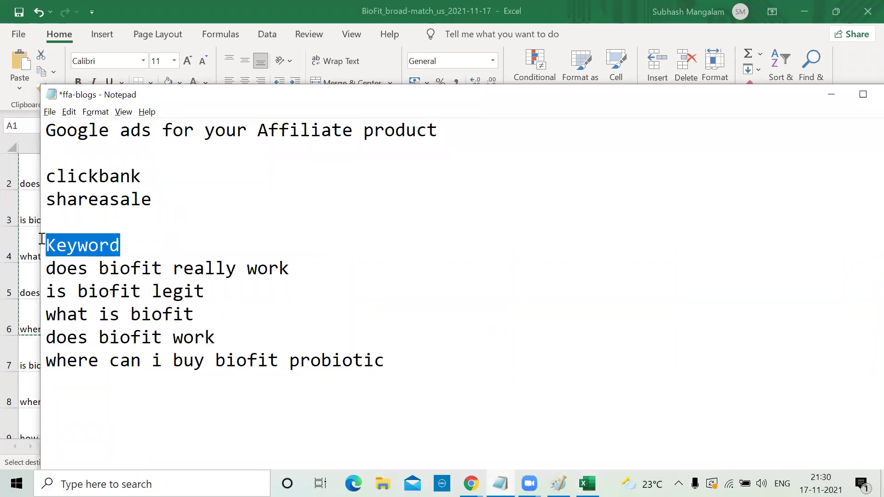
{"action": "key", "text": "BackSpace"}
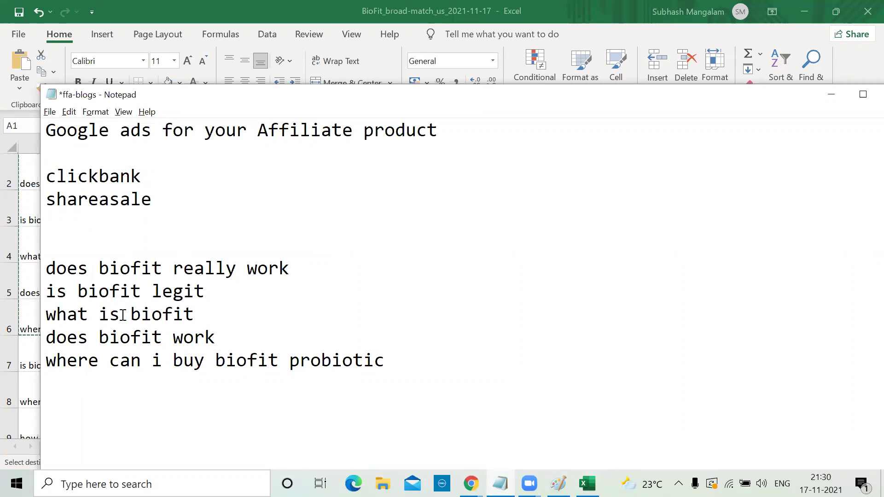
{"action": "left_click", "coordinate": [201, 312]}
{"action": "left_click", "coordinate": [220, 338]}
Step: Switch back to the Excel sheet and review the keywords with their volumes and CPC, including "what is in biofit"
{"action": "key", "text": "alt+Tab"}
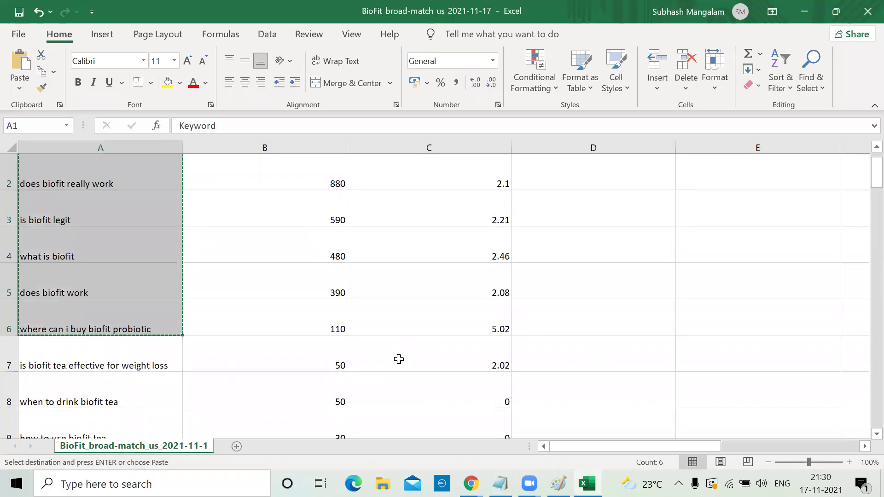
{"action": "left_click", "coordinate": [630, 232]}
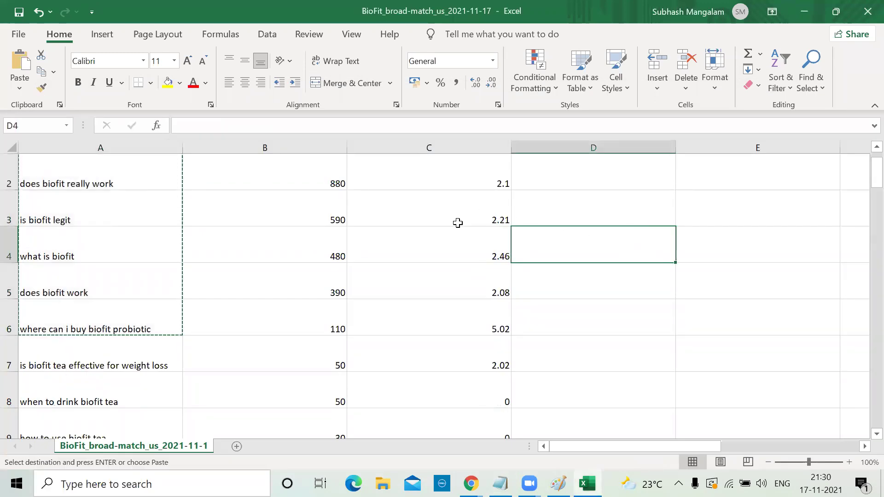
{"action": "scroll", "coordinate": [458, 223], "scroll_direction": "up", "scroll_amount": 1}
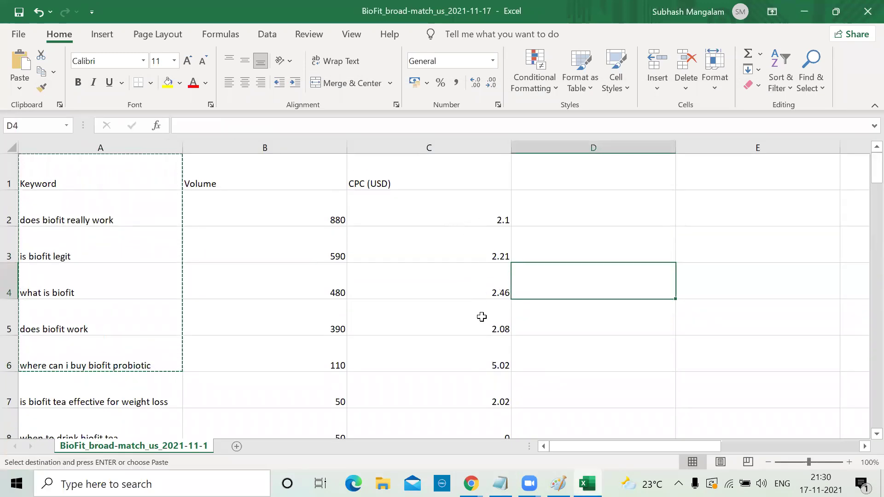
{"action": "scroll", "coordinate": [482, 319], "scroll_direction": "down", "scroll_amount": 2}
{"action": "scroll", "coordinate": [482, 319], "scroll_direction": "down", "scroll_amount": 1}
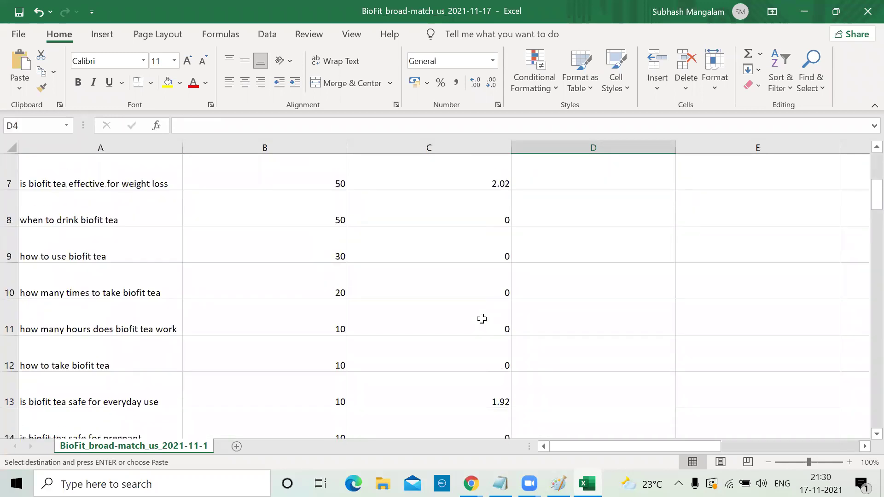
{"action": "scroll", "coordinate": [481, 318], "scroll_direction": "down", "scroll_amount": 2}
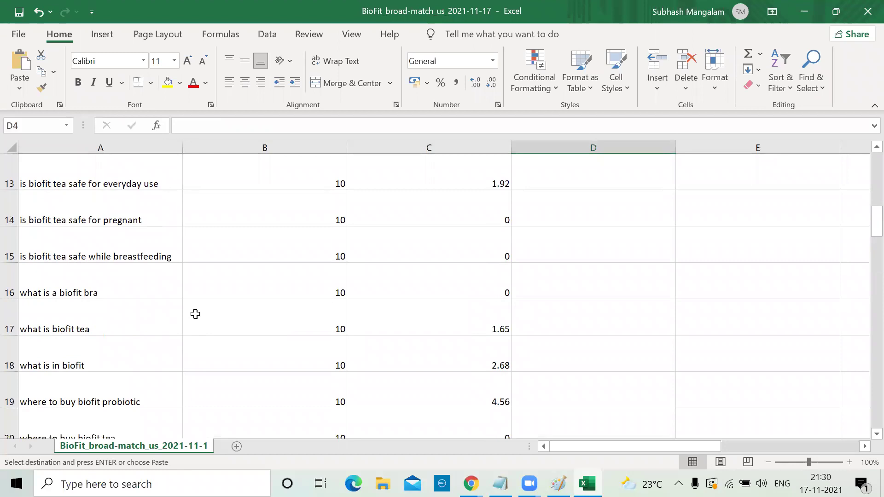
{"action": "left_click", "coordinate": [110, 360]}
{"action": "key", "text": "Down"}
{"action": "key", "text": "Up"}
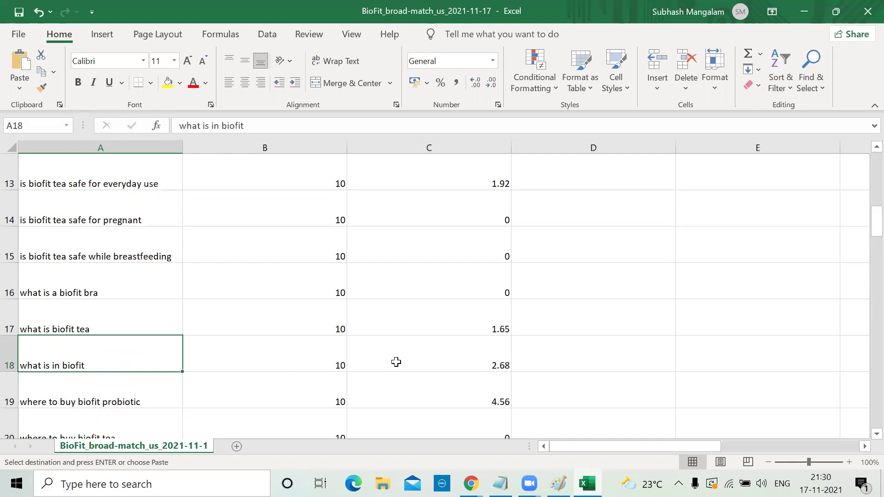
{"action": "scroll", "coordinate": [168, 301], "scroll_direction": "up", "scroll_amount": 4}
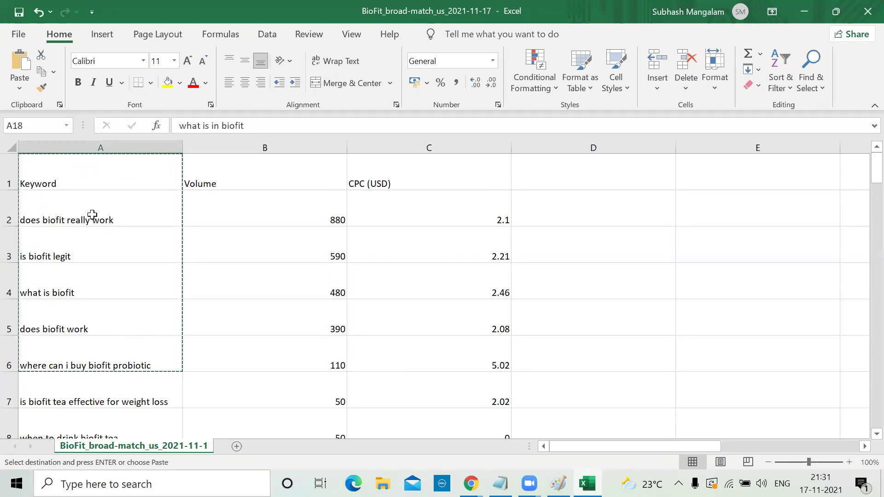
Step: Look through the entire keyword column, from the high-volume keywords down to the zero-volume ones and back up to the header
{"action": "double_click", "coordinate": [116, 354]}
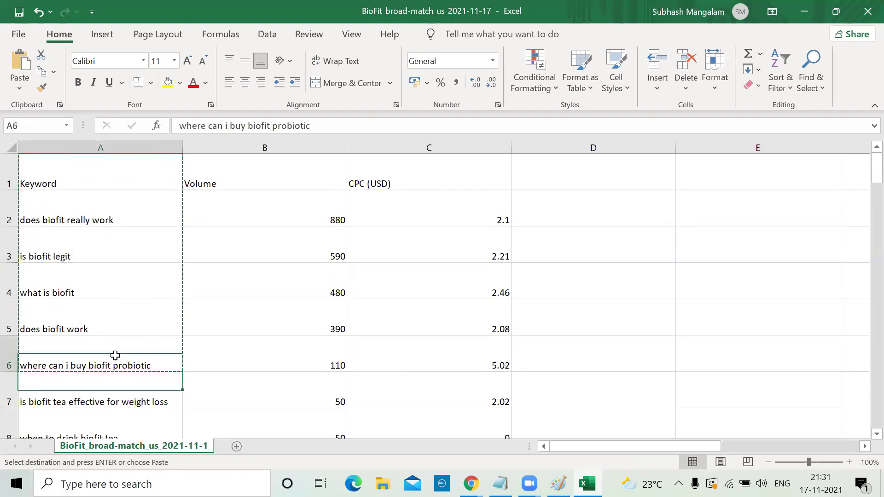
{"action": "left_click", "coordinate": [207, 362]}
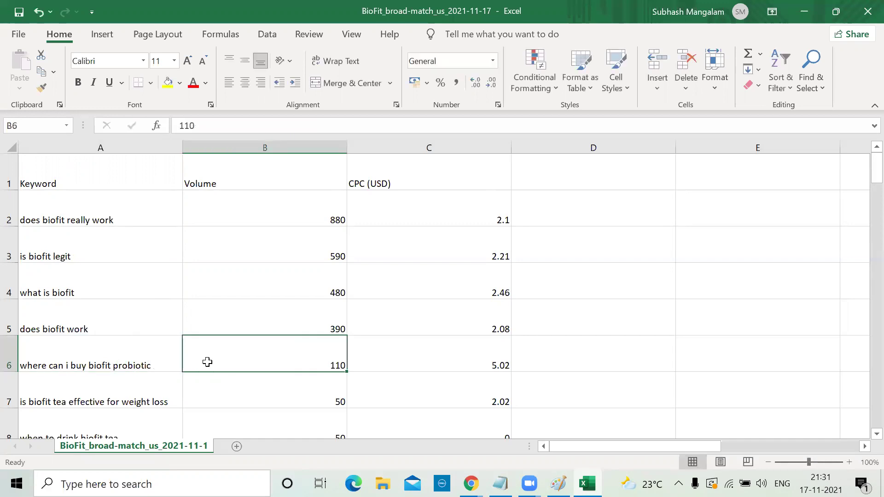
{"action": "left_click", "coordinate": [89, 221]}
{"action": "left_click", "coordinate": [87, 250]}
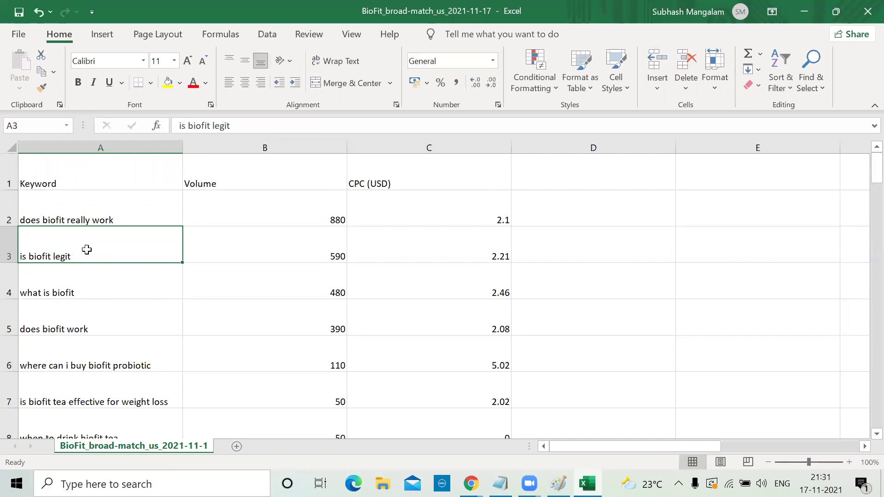
{"action": "key", "text": "Down"}
{"action": "key", "text": "Down"}
{"action": "key", "text": "Down"}
{"action": "key", "text": "Down"}
{"action": "key", "text": "Down"}
{"action": "key", "text": "Down"}
{"action": "key", "text": "Down"}
{"action": "key", "text": "Down"}
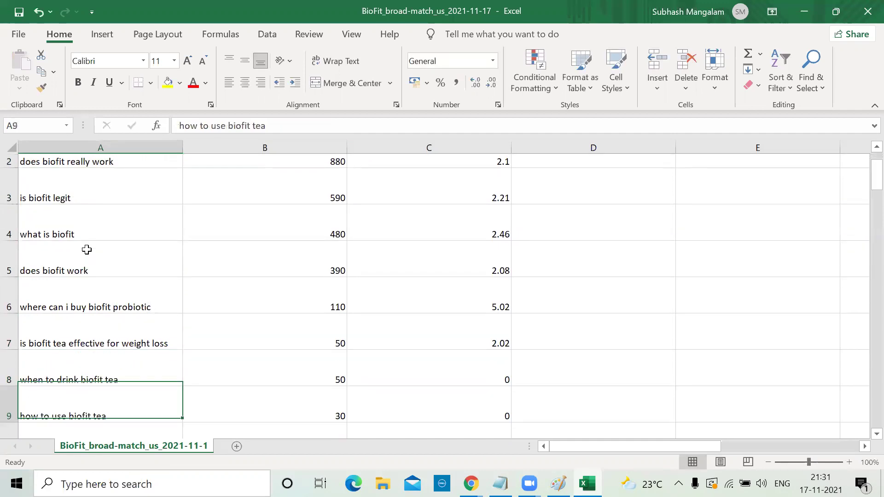
{"action": "key", "text": "Down"}
{"action": "key", "text": "Down"}
{"action": "key", "text": "Down"}
{"action": "key", "text": "Down"}
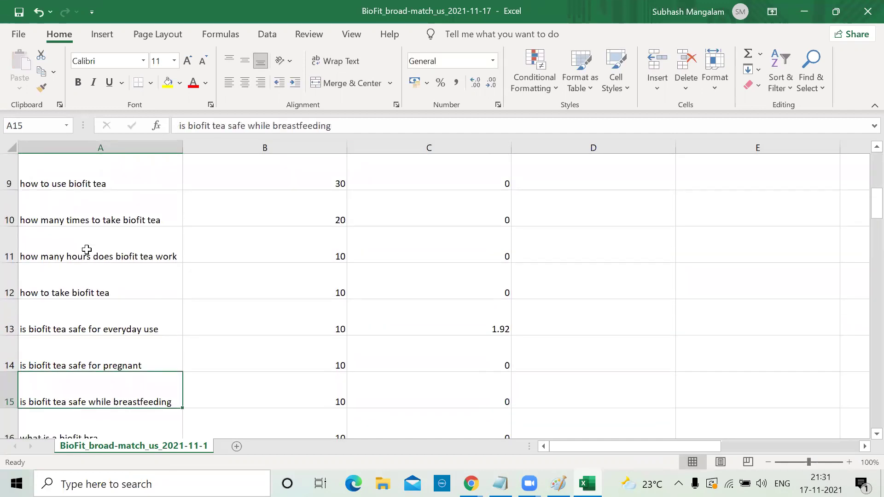
{"action": "key", "text": "Down"}
{"action": "key", "text": "Down"}
{"action": "key", "text": "Down"}
{"action": "key", "text": "Down"}
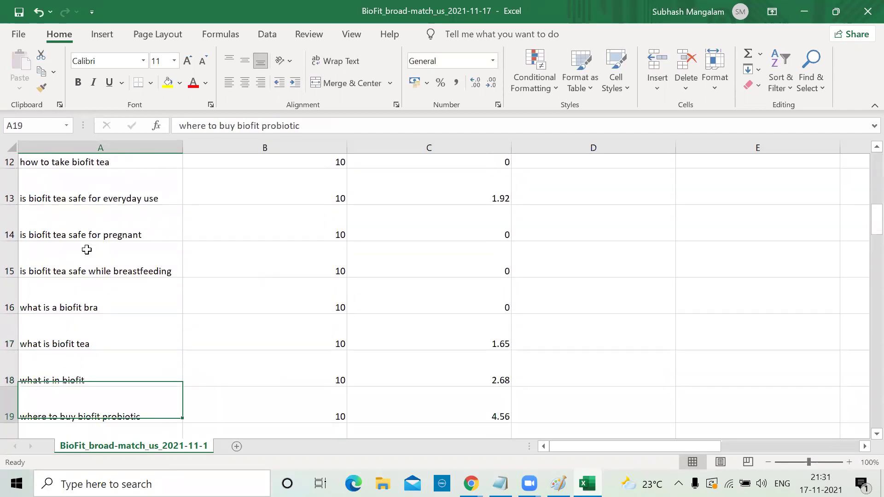
{"action": "key", "text": "Down"}
{"action": "key", "text": "Down"}
{"action": "key", "text": "Down"}
{"action": "key", "text": "Down"}
{"action": "key", "text": "Down"}
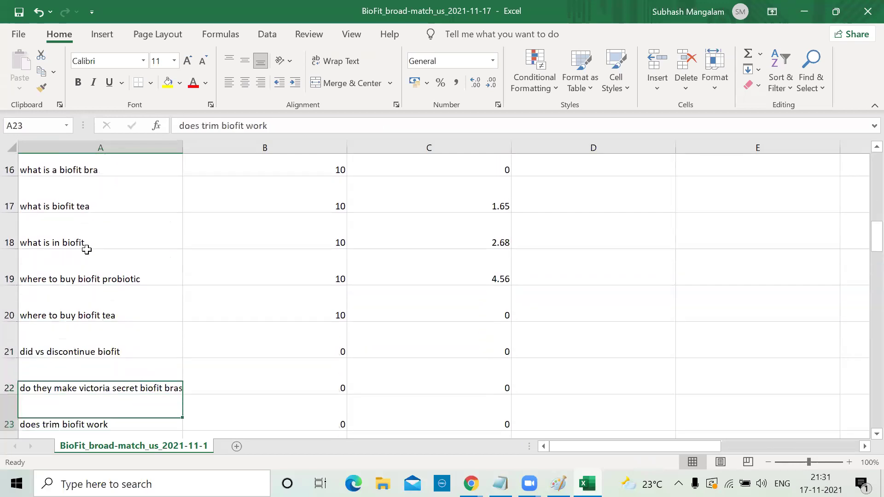
{"action": "key", "text": "Down"}
{"action": "key", "text": "Down"}
{"action": "key", "text": "Down"}
{"action": "key", "text": "Down"}
{"action": "key", "text": "Down"}
{"action": "key", "text": "Down"}
{"action": "key", "text": "Down"}
{"action": "key", "text": "Down"}
{"action": "key", "text": "Down"}
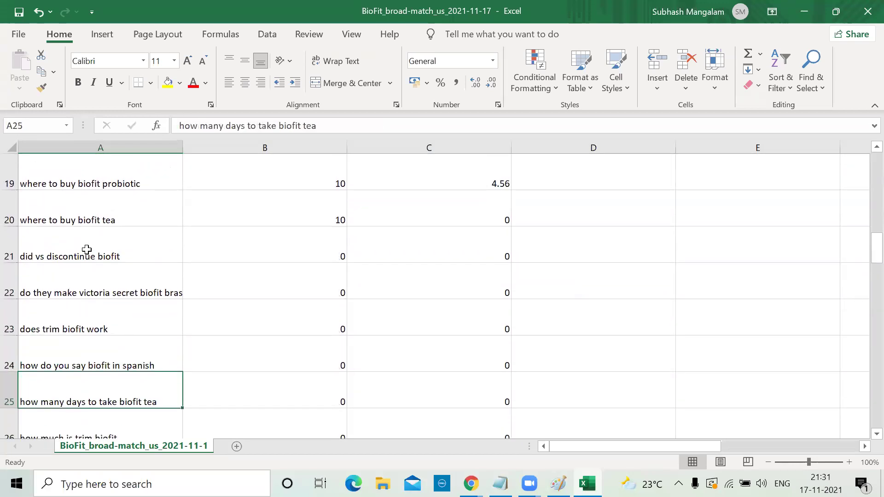
{"action": "key", "text": "Down"}
{"action": "key", "text": "Down"}
{"action": "key", "text": "Down"}
{"action": "key", "text": "Down"}
{"action": "key", "text": "Down"}
{"action": "key", "text": "Down"}
{"action": "key", "text": "Down"}
{"action": "key", "text": "Down"}
{"action": "key", "text": "Down"}
{"action": "key", "text": "Down"}
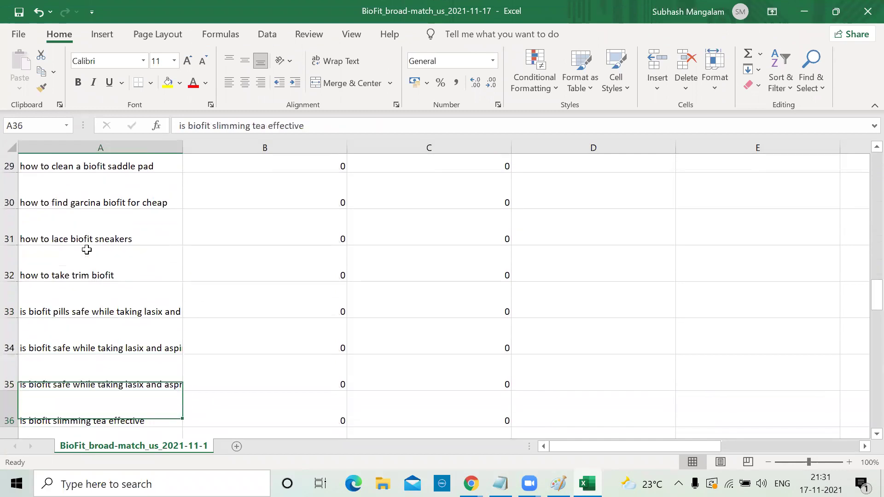
{"action": "key", "text": "Down"}
{"action": "key", "text": "Down"}
{"action": "key", "text": "Down"}
{"action": "key", "text": "Down"}
{"action": "key", "text": "Down"}
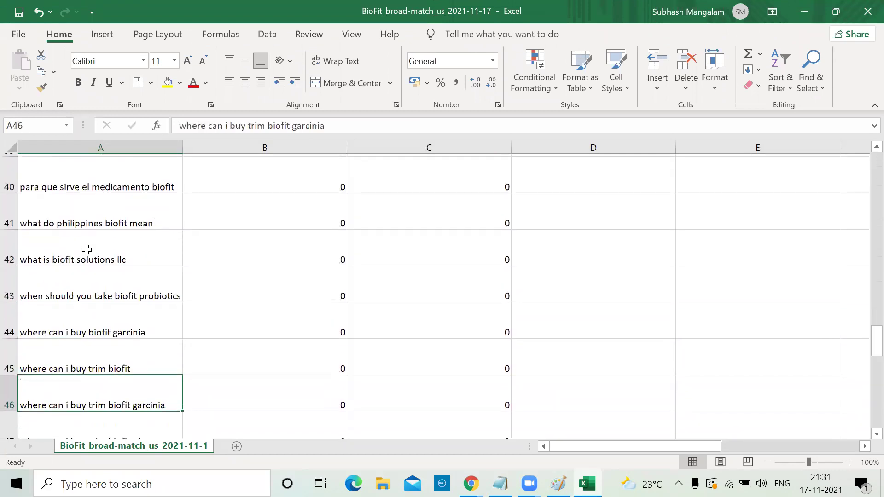
{"action": "key", "text": "Down"}
{"action": "key", "text": "Up"}
{"action": "key", "text": "Up"}
{"action": "key", "text": "Up"}
{"action": "key", "text": "Up"}
{"action": "key", "text": "Up"}
{"action": "key", "text": "Up"}
{"action": "key", "text": "Up"}
{"action": "key", "text": "Up"}
{"action": "key", "text": "Up"}
{"action": "key", "text": "Up"}
{"action": "key", "text": "Up"}
{"action": "key", "text": "Up"}
{"action": "key", "text": "Up"}
{"action": "key", "text": "Up"}
{"action": "key", "text": "Up"}
{"action": "key", "text": "Up"}
{"action": "key", "text": "Up"}
{"action": "key", "text": "Up"}
{"action": "key", "text": "Up"}
{"action": "key", "text": "Up"}
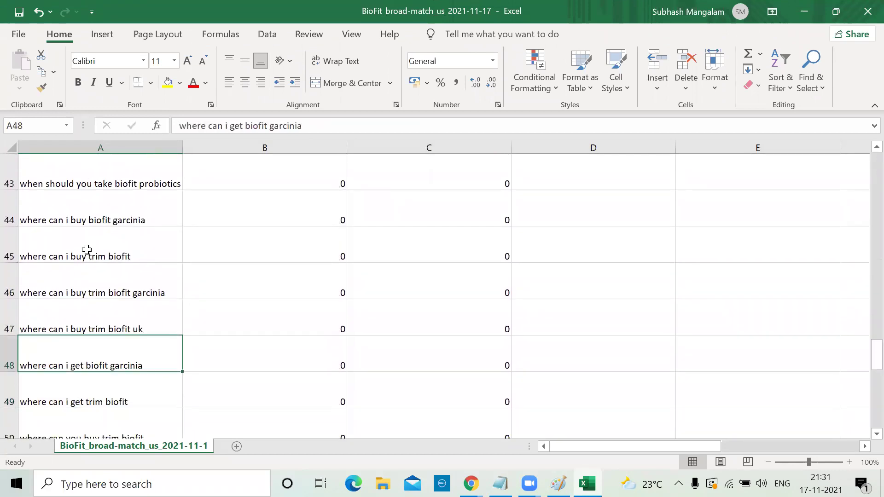
{"action": "key", "text": "Up"}
{"action": "key", "text": "Up"}
{"action": "key", "text": "Up"}
{"action": "key", "text": "Up"}
{"action": "key", "text": "Up"}
{"action": "key", "text": "Up"}
{"action": "key", "text": "Up"}
{"action": "key", "text": "Up"}
{"action": "key", "text": "Up"}
{"action": "key", "text": "Up"}
{"action": "key", "text": "Up"}
{"action": "key", "text": "Up"}
{"action": "key", "text": "Up"}
{"action": "key", "text": "Up"}
{"action": "key", "text": "Up"}
{"action": "key", "text": "Up"}
{"action": "key", "text": "Up"}
{"action": "key", "text": "Up"}
{"action": "key", "text": "Up"}
{"action": "key", "text": "Up"}
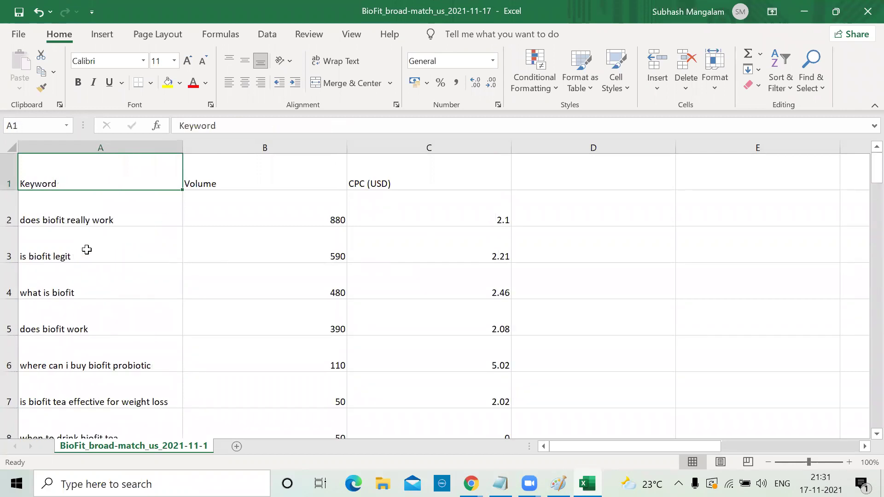
Step: Close the keyword workbook without saving its changes, and minimize the Notepad notes to get back to Semrush
{"action": "left_click", "coordinate": [867, 11]}
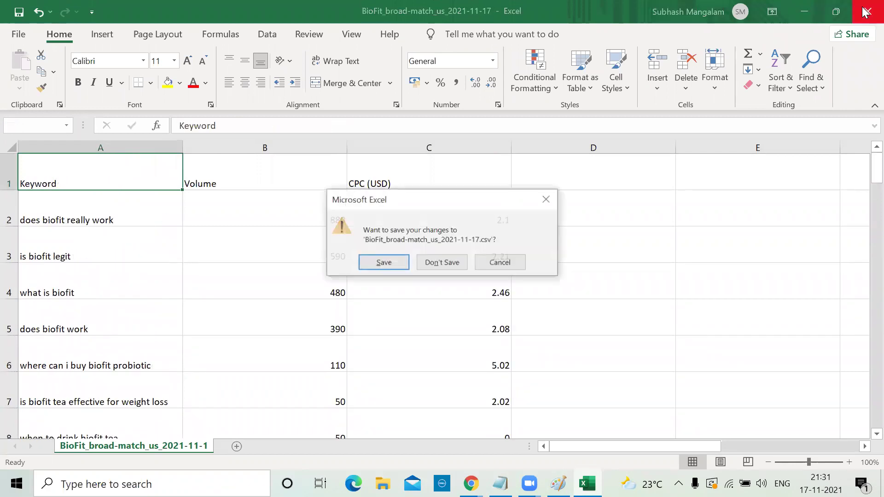
{"action": "left_click", "coordinate": [441, 262]}
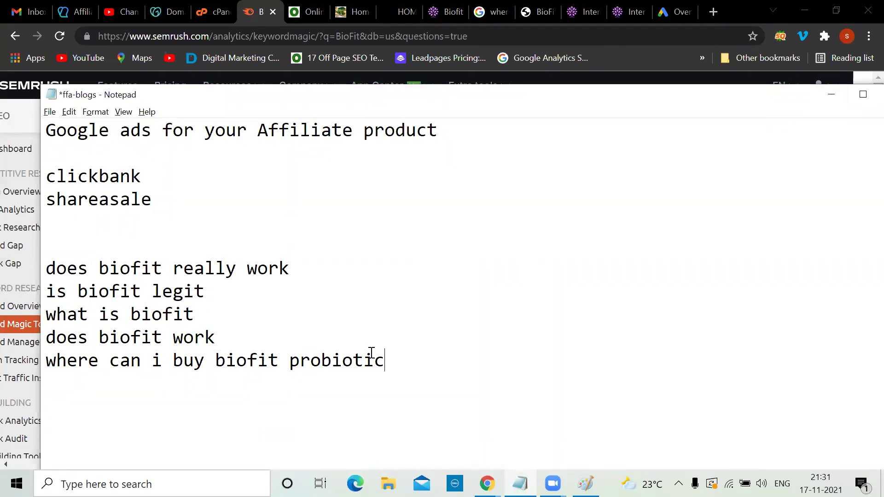
{"action": "left_click", "coordinate": [835, 96]}
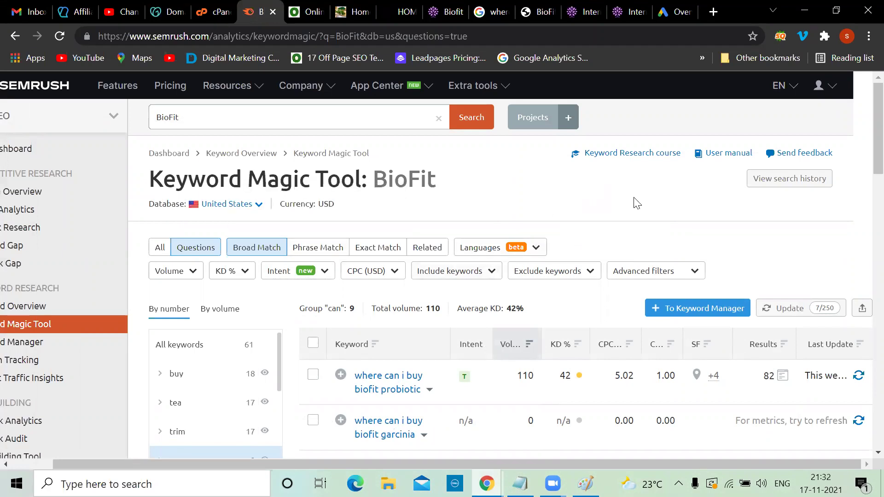
{"action": "scroll", "coordinate": [636, 202], "scroll_direction": "down", "scroll_amount": 2}
{"action": "scroll", "coordinate": [637, 203], "scroll_direction": "down", "scroll_amount": 2}
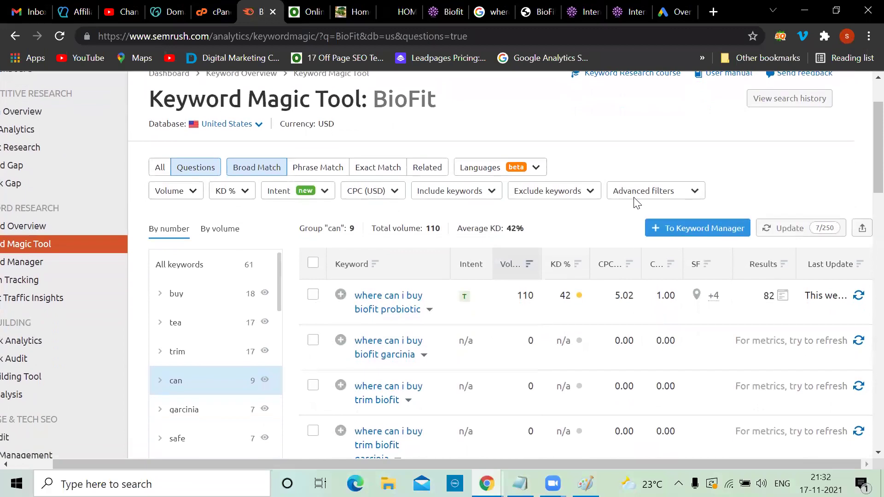
{"action": "scroll", "coordinate": [637, 203], "scroll_direction": "up", "scroll_amount": 3}
{"action": "scroll", "coordinate": [636, 202], "scroll_direction": "down", "scroll_amount": 2}
{"action": "scroll", "coordinate": [636, 203], "scroll_direction": "up", "scroll_amount": 3}
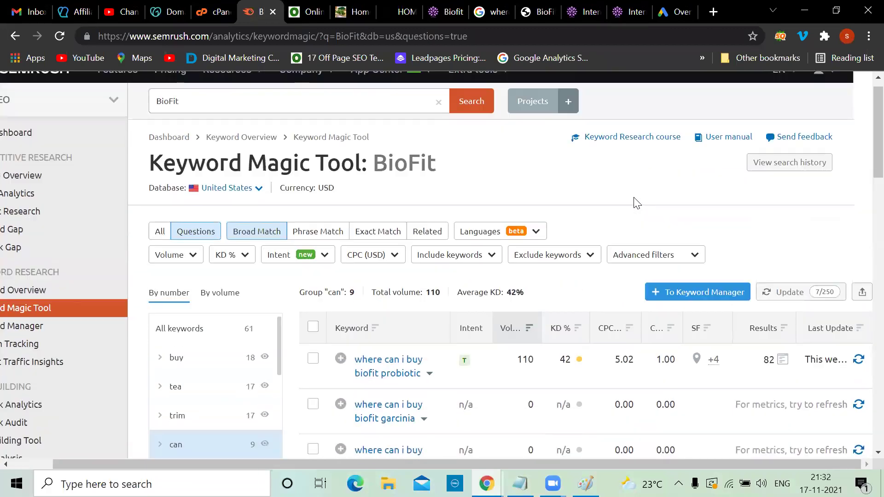
{"action": "scroll", "coordinate": [637, 202], "scroll_direction": "down", "scroll_amount": 2}
{"action": "scroll", "coordinate": [637, 203], "scroll_direction": "down", "scroll_amount": 1}
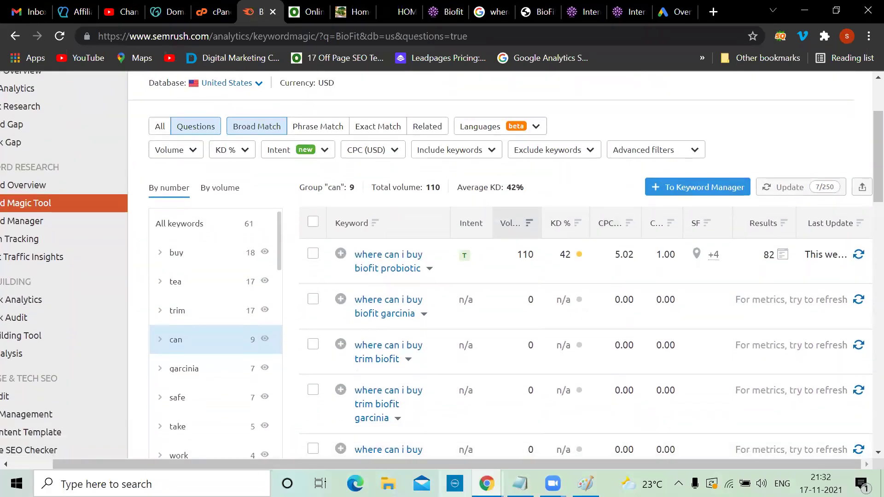
Step: Switch to the Google Ads window showing the new campaign's main advertising goal
{"action": "mouse_move", "coordinate": [487, 484]}
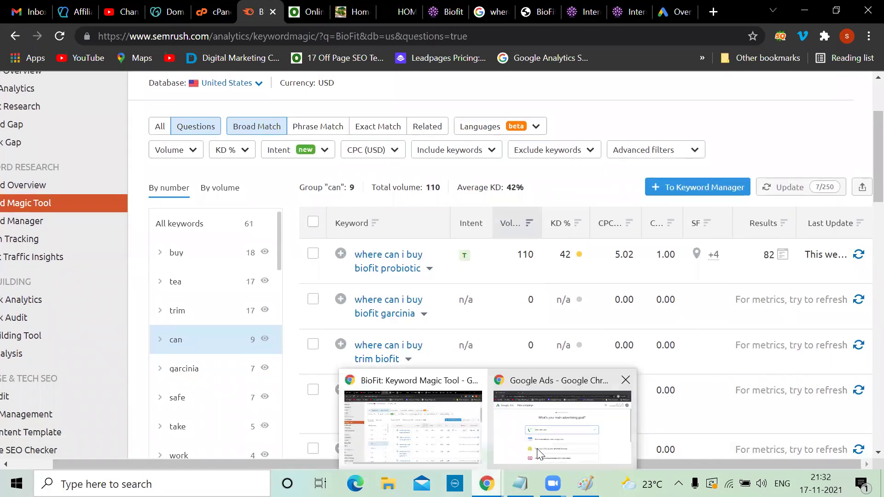
{"action": "left_click", "coordinate": [540, 454]}
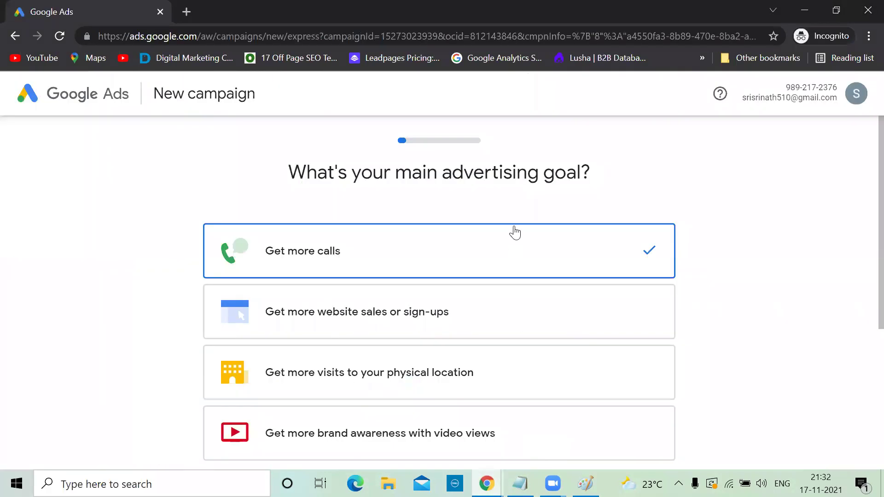
{"action": "left_click", "coordinate": [187, 12]}
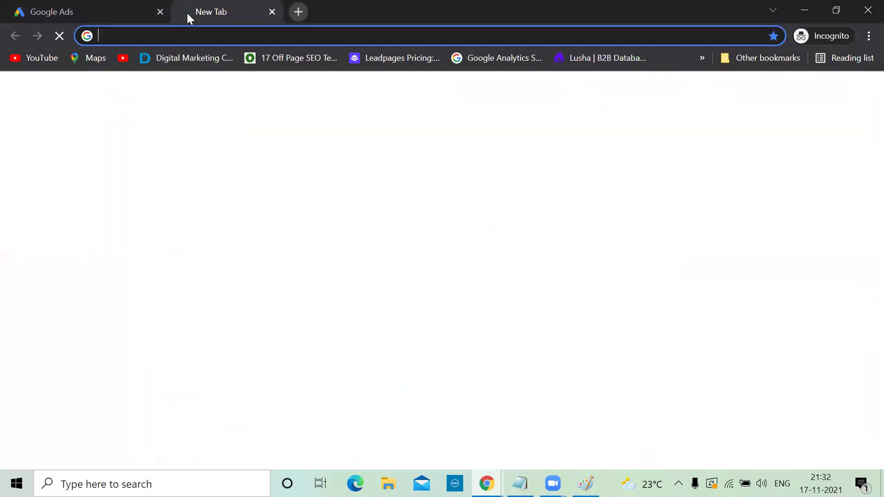
{"action": "type", "text": "google.com/a"}
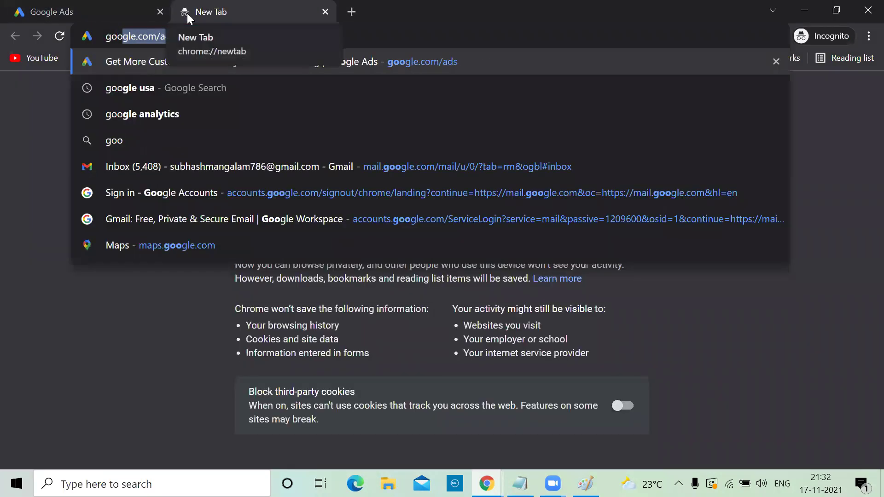
{"action": "left_click", "coordinate": [91, 6]}
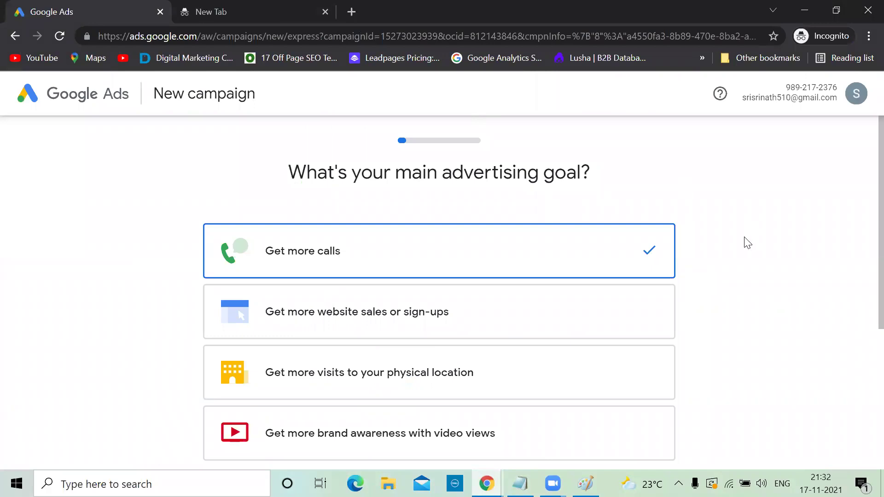
Step: Look over the advertising goal options and switch the campaign setup to Expert Mode
{"action": "scroll", "coordinate": [737, 249], "scroll_direction": "down", "scroll_amount": 4}
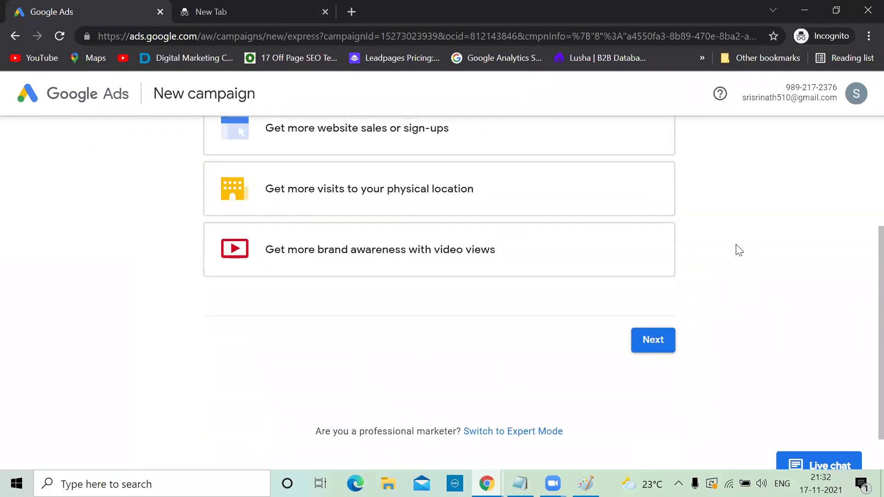
{"action": "scroll", "coordinate": [736, 249], "scroll_direction": "up", "scroll_amount": 4}
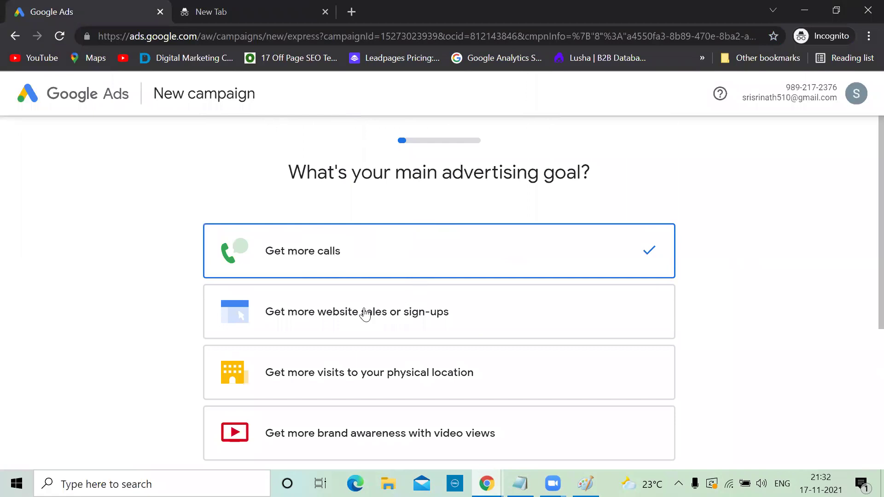
{"action": "scroll", "coordinate": [400, 328], "scroll_direction": "down", "scroll_amount": 5}
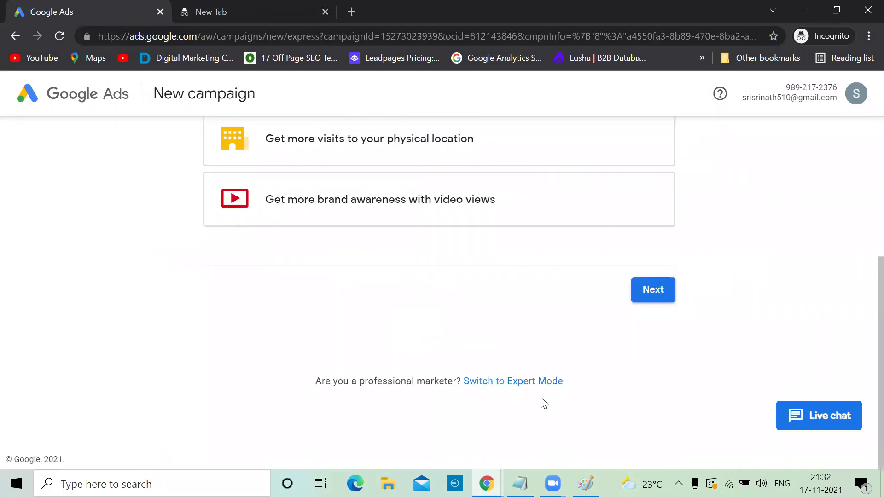
{"action": "scroll", "coordinate": [501, 318], "scroll_direction": "up", "scroll_amount": 3}
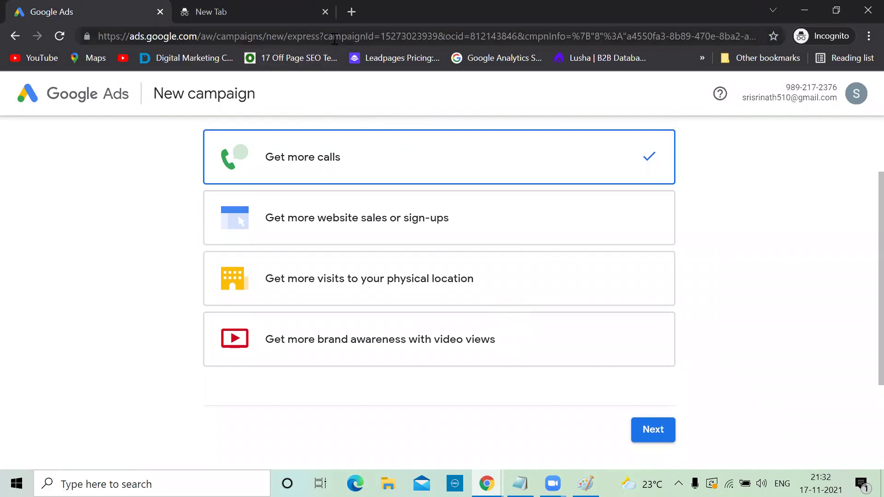
{"action": "scroll", "coordinate": [487, 252], "scroll_direction": "down", "scroll_amount": 3}
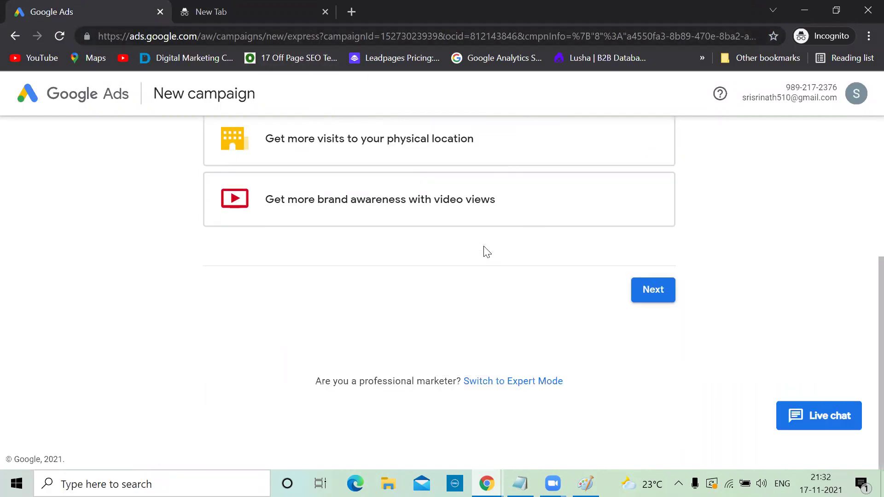
{"action": "left_click", "coordinate": [508, 383]}
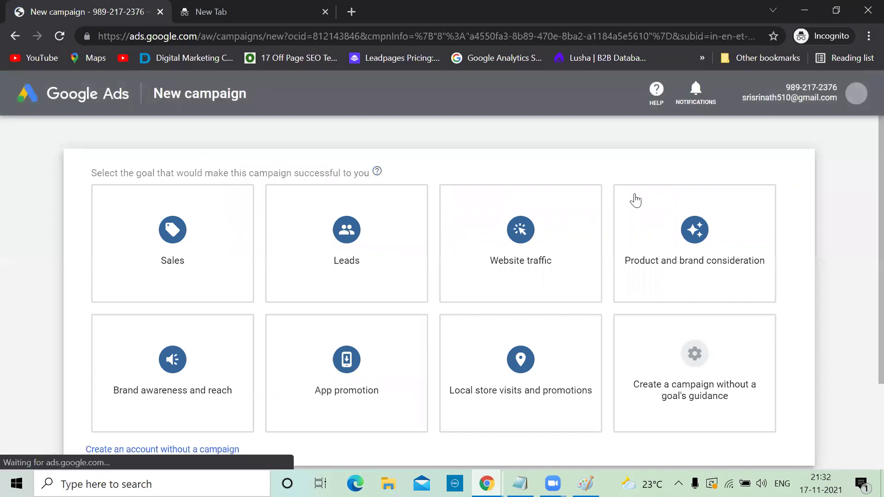
Step: Create the account without a campaign and submit the business information with India, India Time and Indian Rupee
{"action": "scroll", "coordinate": [460, 286], "scroll_direction": "down", "scroll_amount": 3}
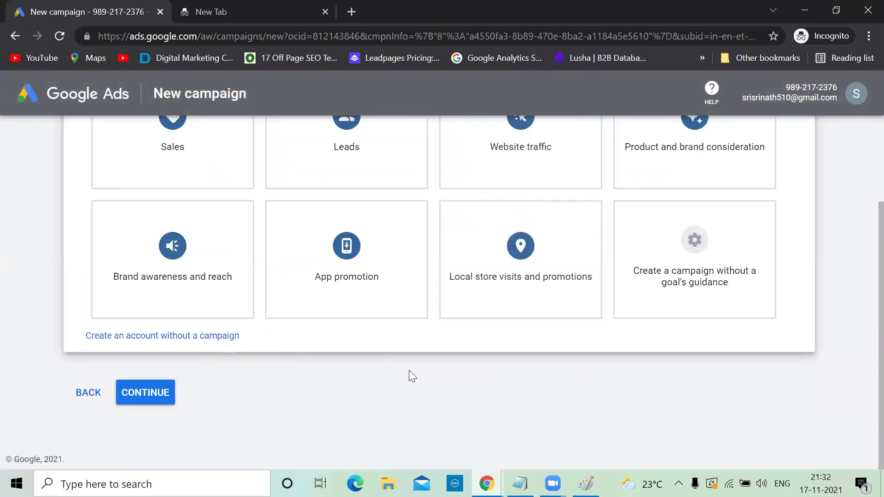
{"action": "scroll", "coordinate": [409, 371], "scroll_direction": "up", "scroll_amount": 2}
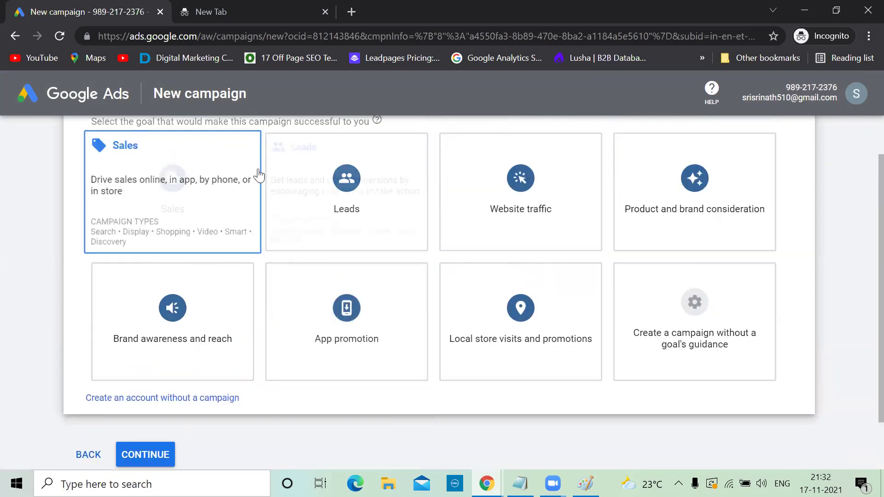
{"action": "left_click", "coordinate": [133, 400]}
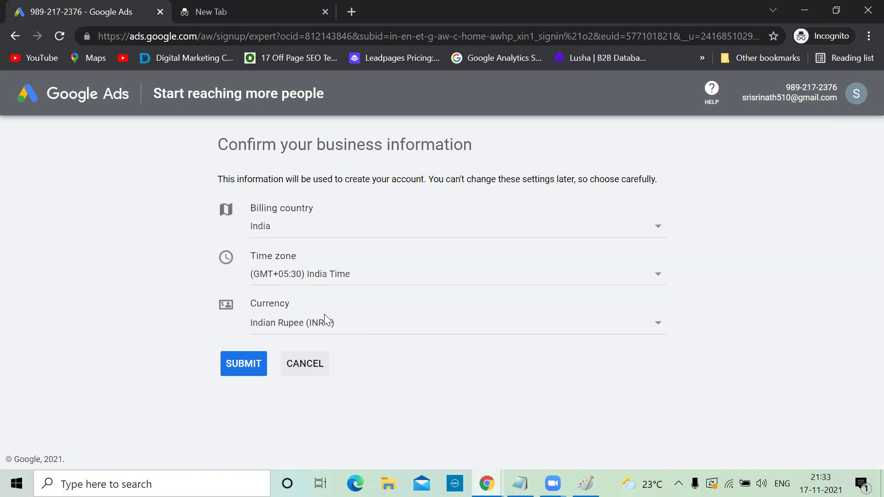
{"action": "left_click", "coordinate": [244, 363]}
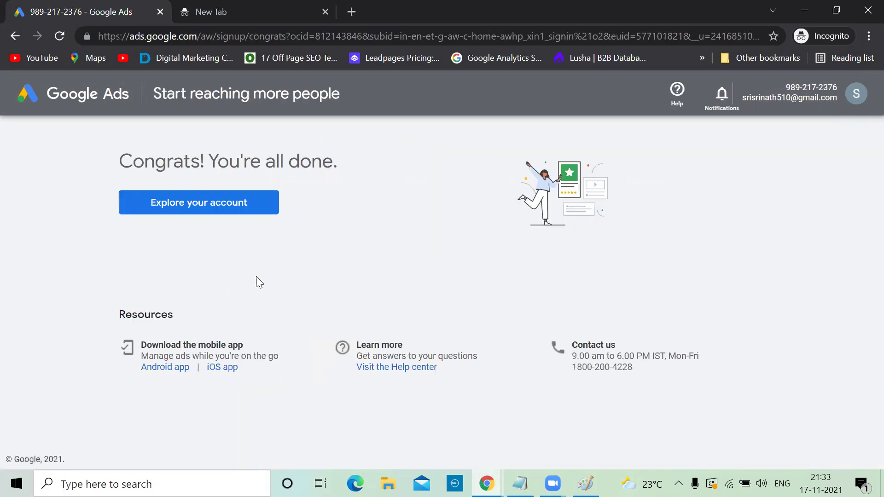
Step: Explore the account and start a new campaign from its campaigns list, without a goal's guidance
{"action": "left_click", "coordinate": [209, 199]}
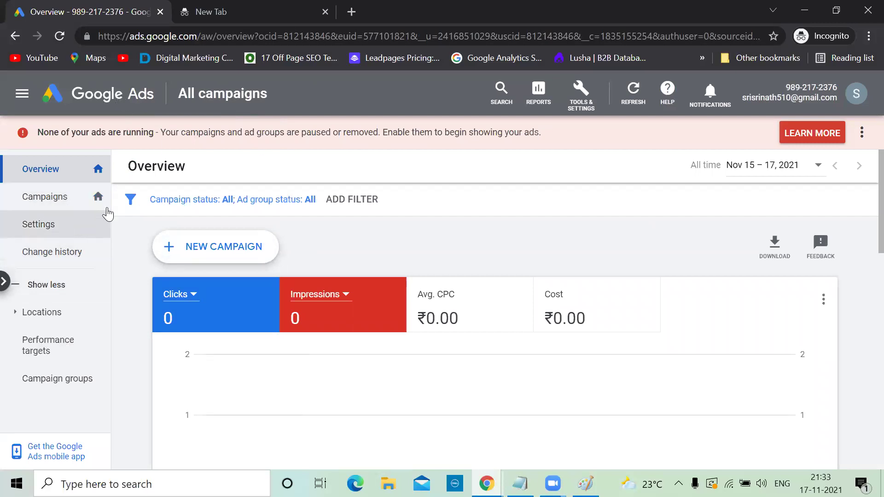
{"action": "left_click", "coordinate": [58, 203]}
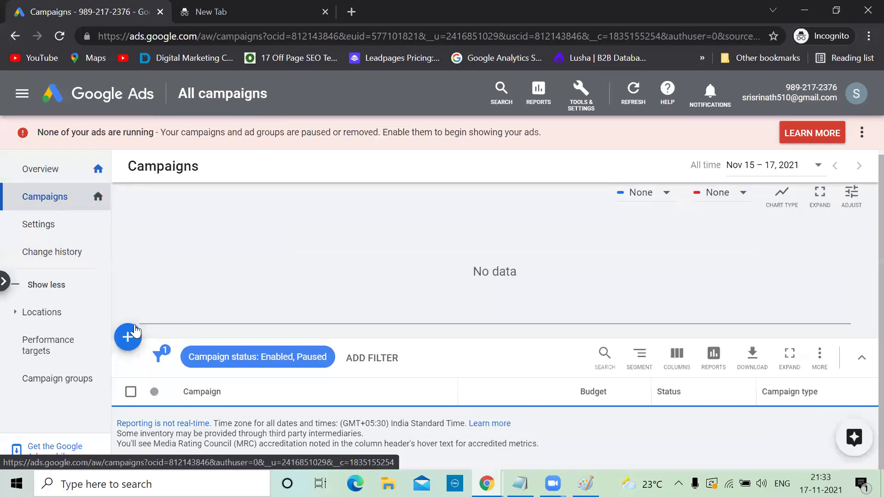
{"action": "left_click", "coordinate": [128, 337]}
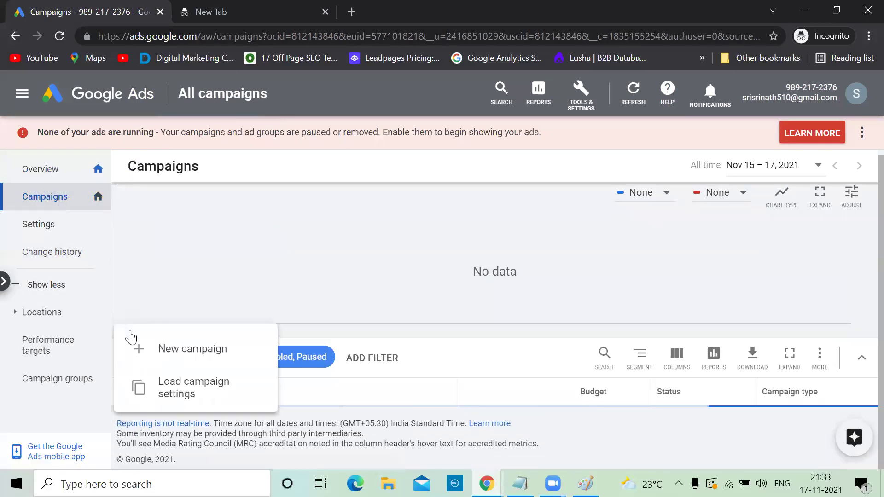
{"action": "left_click", "coordinate": [209, 348]}
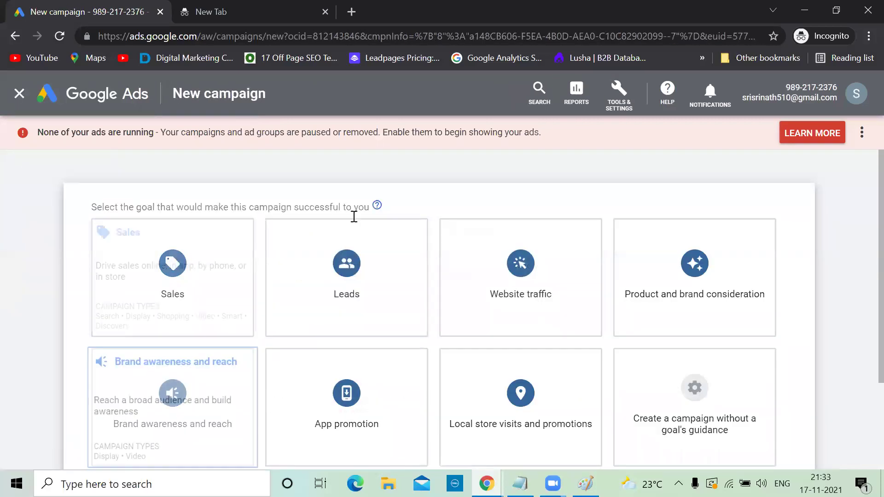
{"action": "scroll", "coordinate": [313, 276], "scroll_direction": "down", "scroll_amount": 3}
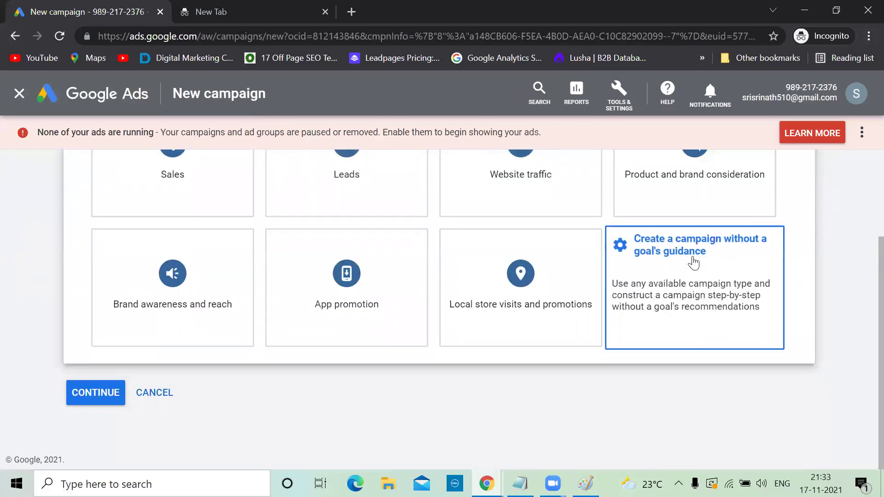
{"action": "left_click", "coordinate": [694, 266]}
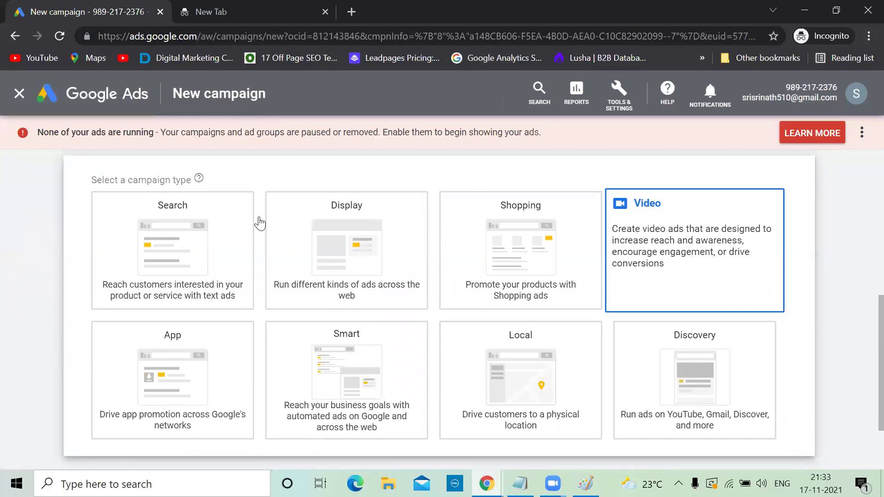
Step: Choose the Search campaign type, name the campaign "Biofit Campaign - First", and continue to budget and bidding
{"action": "mouse_move", "coordinate": [178, 256]}
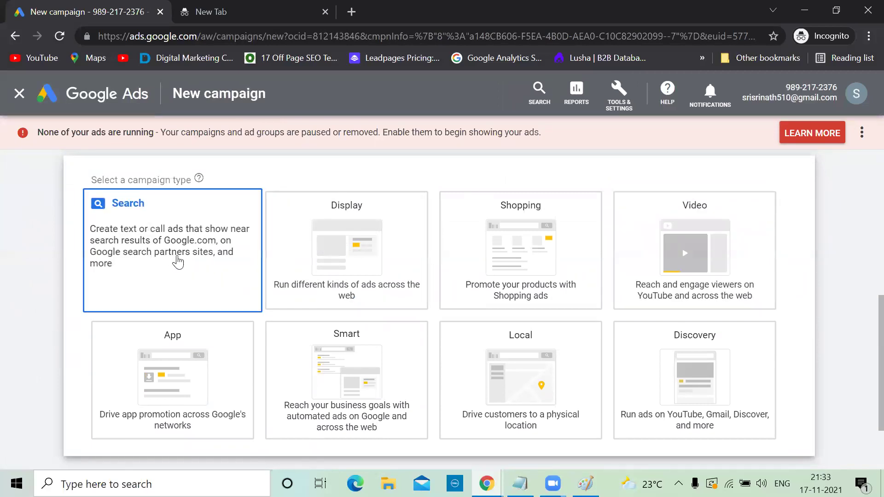
{"action": "left_click", "coordinate": [199, 244]}
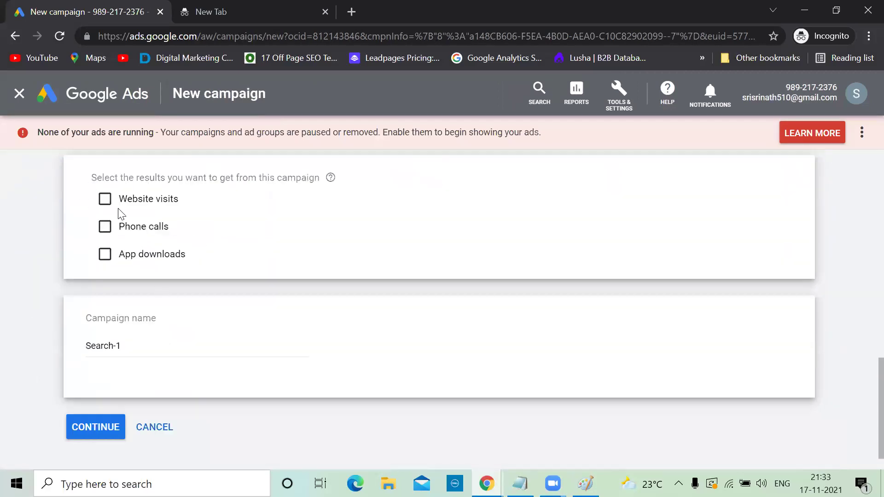
{"action": "triple_click", "coordinate": [130, 348]}
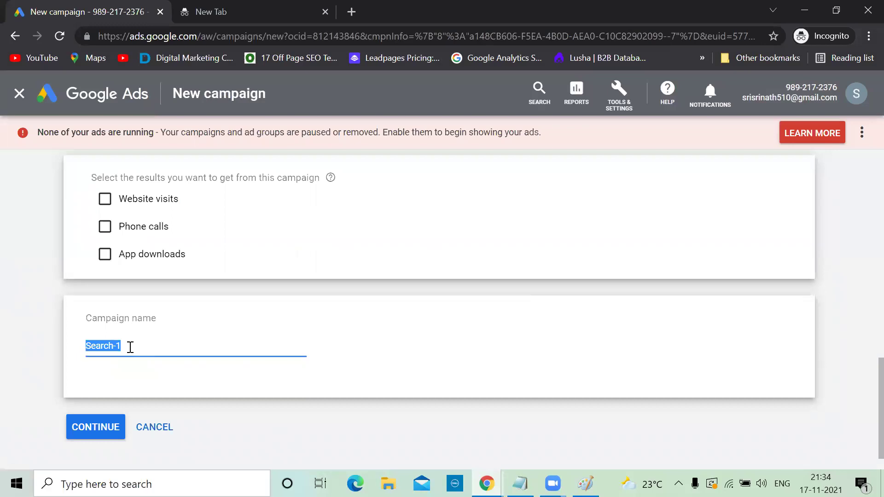
{"action": "type", "text": "Biofit Cama"}
{"action": "key", "text": "BackSpace"}
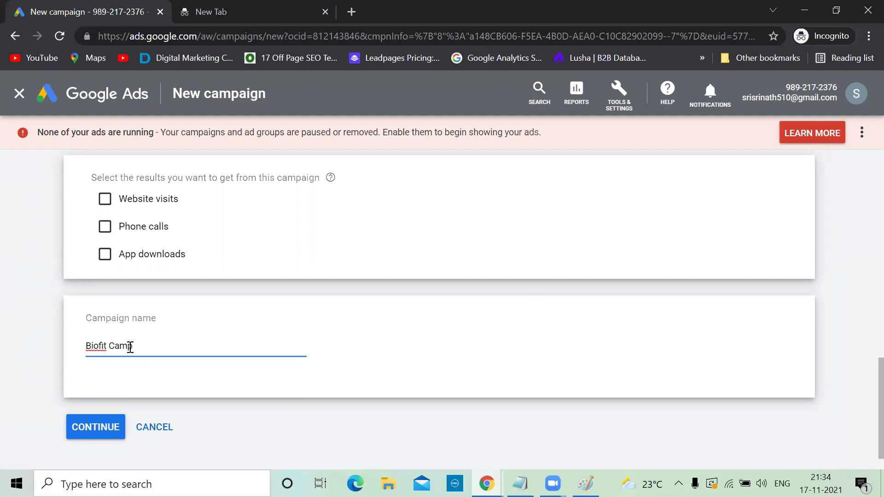
{"action": "type", "text": "paign - First"}
{"action": "left_click", "coordinate": [84, 432]}
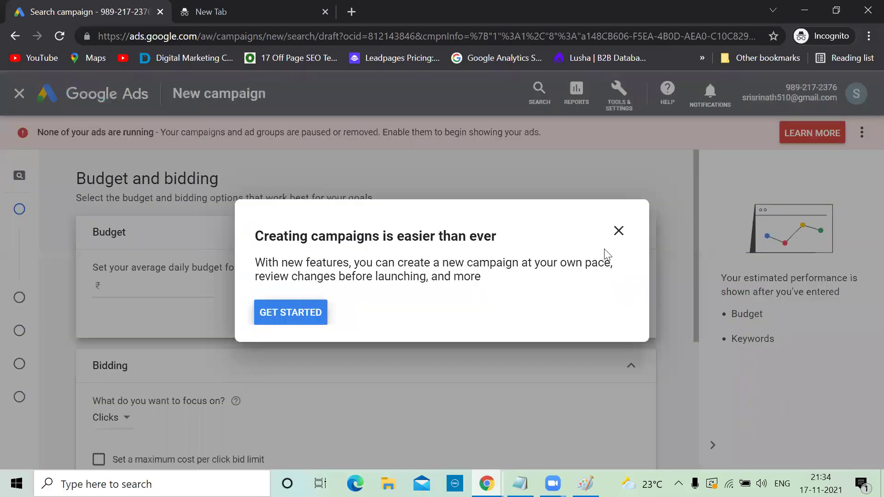
Step: Dismiss the introductory message and set the campaign's average daily budget to ₹4000
{"action": "left_click", "coordinate": [619, 229]}
{"action": "left_click", "coordinate": [517, 291]}
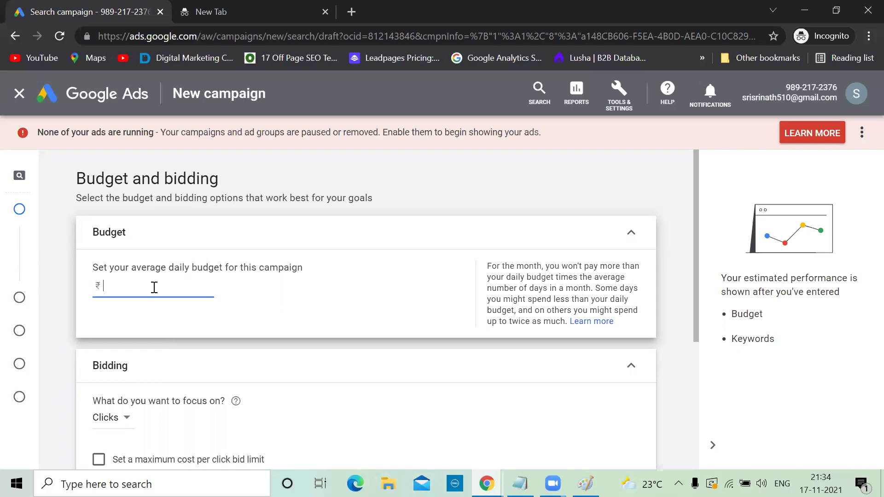
{"action": "type", "text": "4000"}
{"action": "scroll", "coordinate": [286, 300], "scroll_direction": "down", "scroll_amount": 1}
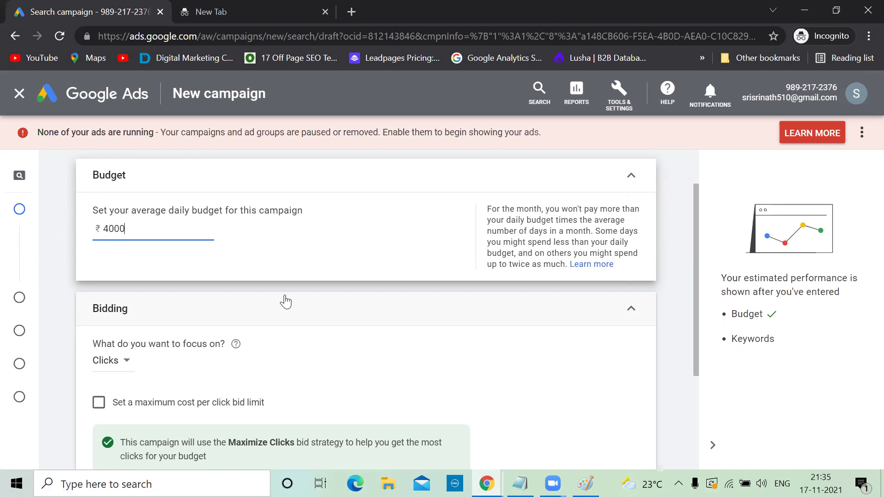
{"action": "left_click", "coordinate": [670, 215]}
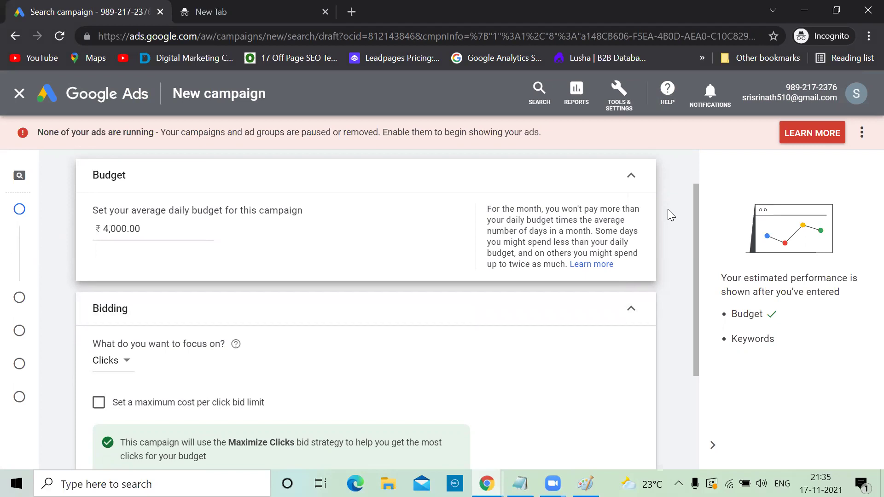
Step: Enable a maximum cost per click bid limit of ₹400 and proceed to the campaign settings
{"action": "scroll", "coordinate": [338, 252], "scroll_direction": "down", "scroll_amount": 1}
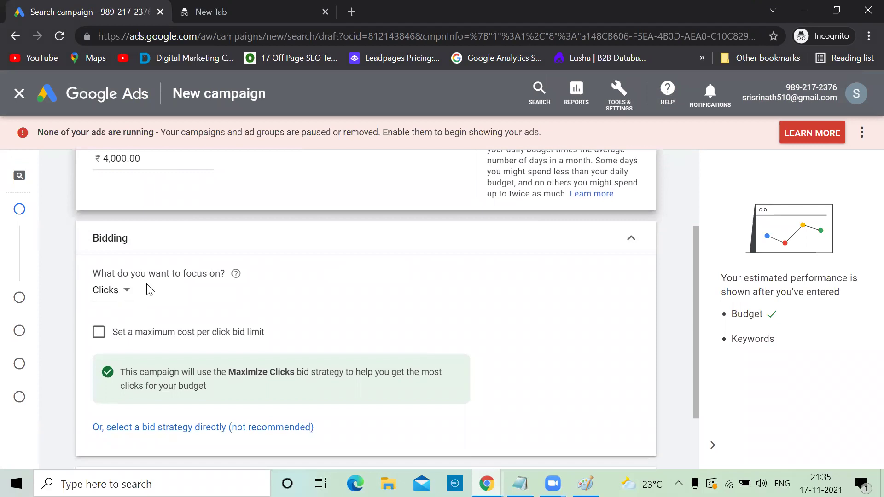
{"action": "left_click", "coordinate": [99, 333]}
{"action": "left_click", "coordinate": [137, 372]}
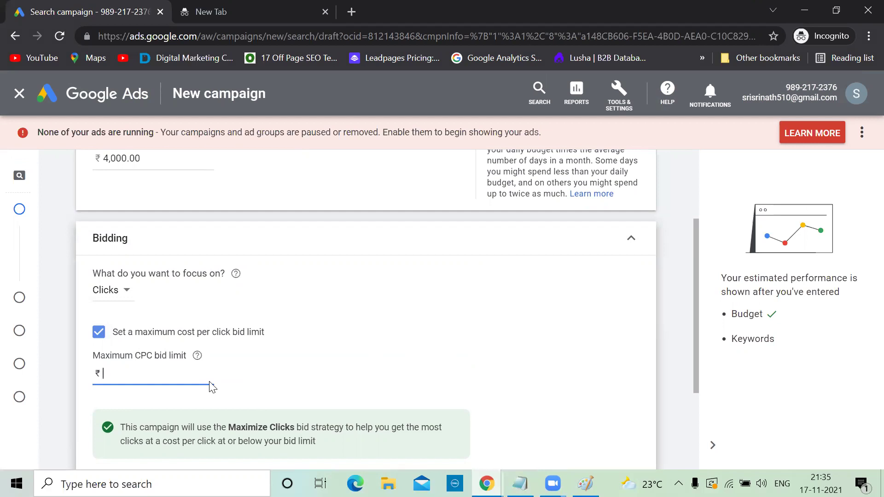
{"action": "type", "text": "400"}
{"action": "scroll", "coordinate": [286, 363], "scroll_direction": "down", "scroll_amount": 2}
{"action": "scroll", "coordinate": [286, 360], "scroll_direction": "down", "scroll_amount": 1}
{"action": "scroll", "coordinate": [286, 360], "scroll_direction": "up", "scroll_amount": 5}
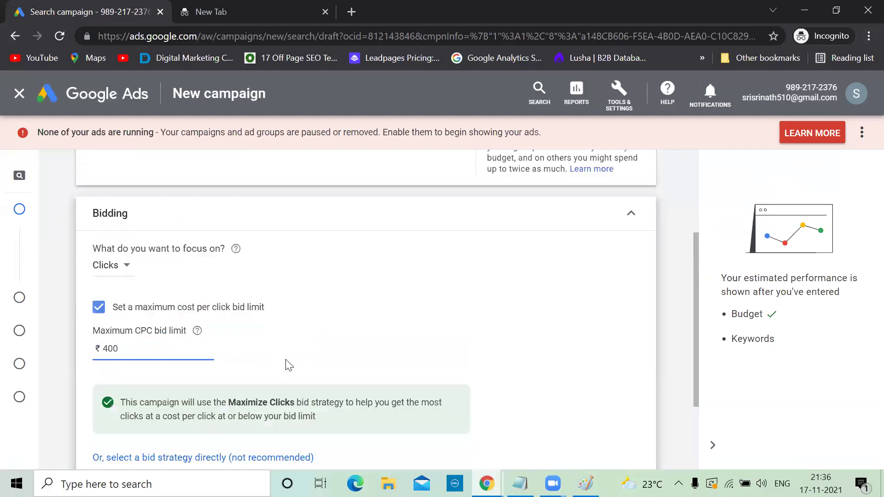
{"action": "scroll", "coordinate": [286, 360], "scroll_direction": "down", "scroll_amount": 3}
{"action": "scroll", "coordinate": [552, 397], "scroll_direction": "down", "scroll_amount": 3}
{"action": "key", "text": "Tab"}
{"action": "key", "text": "Tab"}
{"action": "key", "text": "Tab"}
{"action": "key", "text": "Return"}
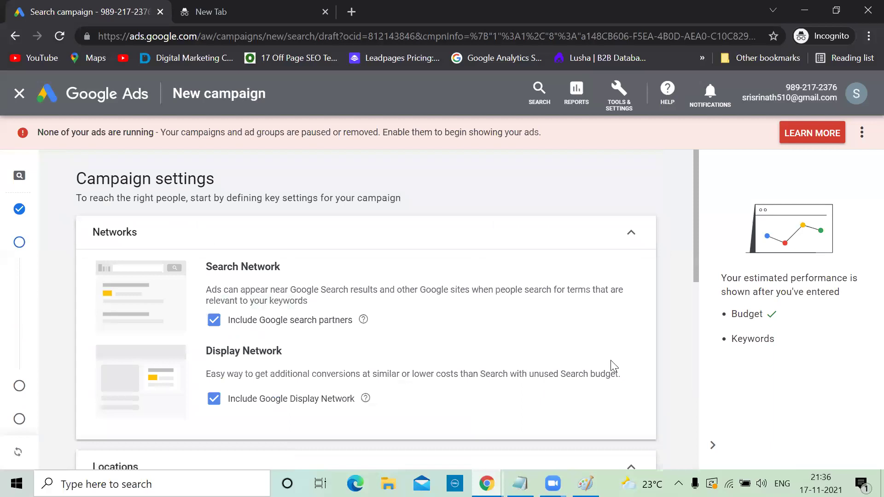
Step: Exclude Google search partners and the Google Display Network from the campaign's networks
{"action": "left_click", "coordinate": [215, 321]}
{"action": "left_click", "coordinate": [214, 409]}
{"action": "left_click", "coordinate": [218, 323]}
{"action": "left_click", "coordinate": [215, 320]}
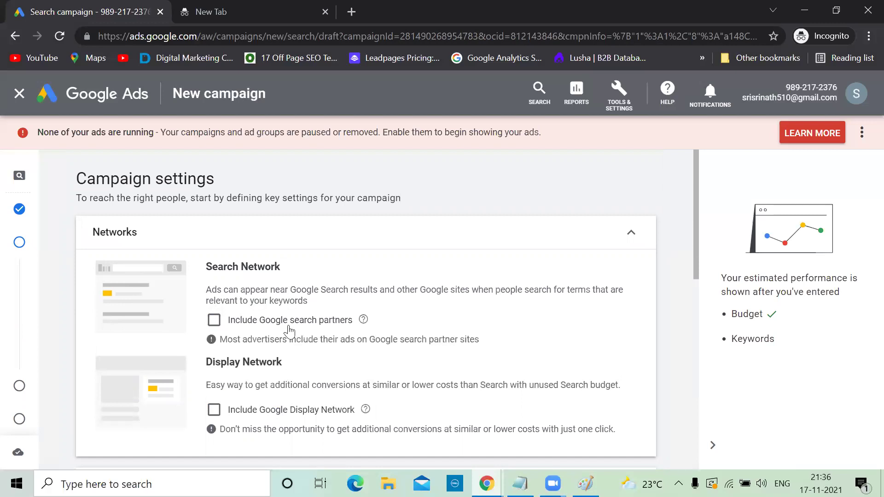
{"action": "scroll", "coordinate": [329, 329], "scroll_direction": "down", "scroll_amount": 5}
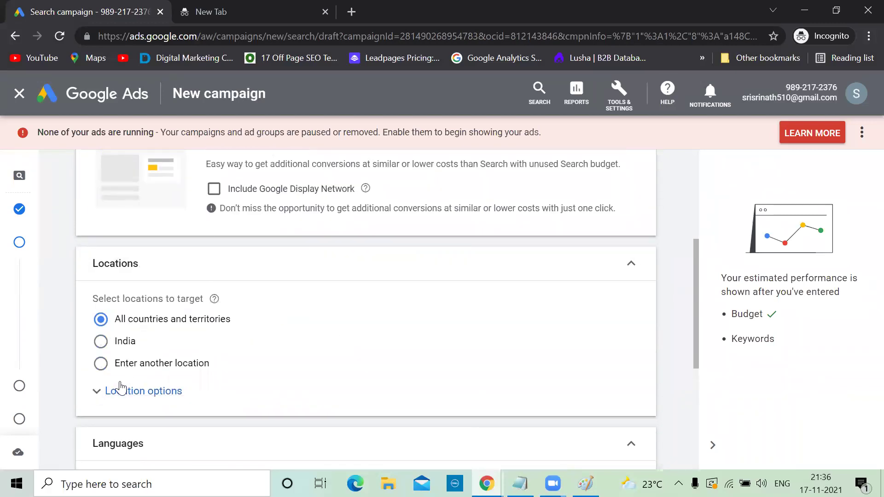
Step: Choose to enter another location for the campaign and add the United States country as a target
{"action": "left_click", "coordinate": [100, 364]}
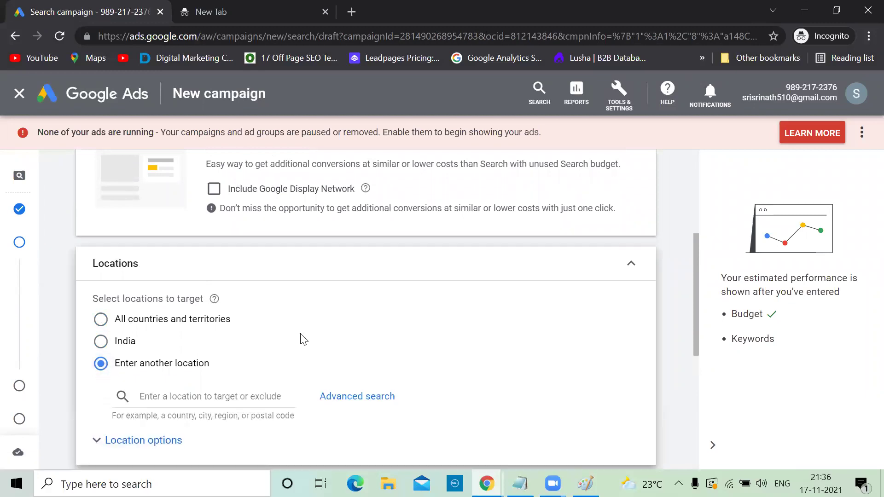
{"action": "scroll", "coordinate": [286, 340], "scroll_direction": "down", "scroll_amount": 1}
{"action": "left_click", "coordinate": [222, 341]}
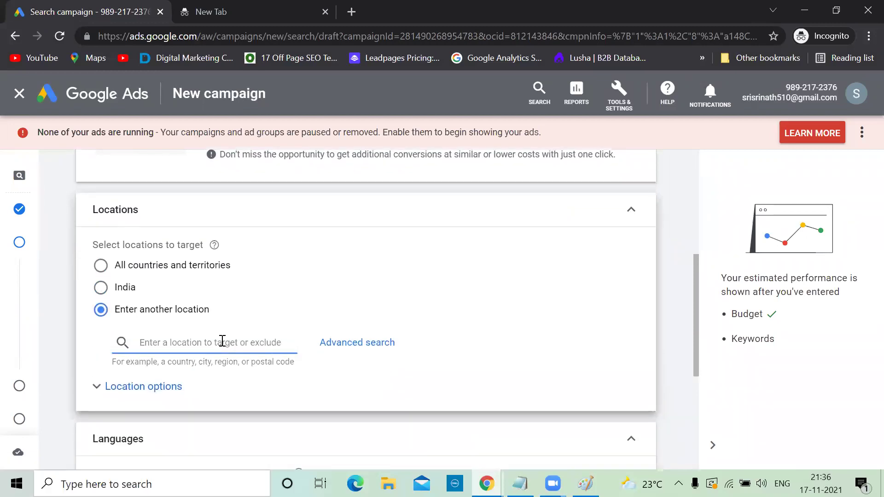
{"action": "type", "text": "united"}
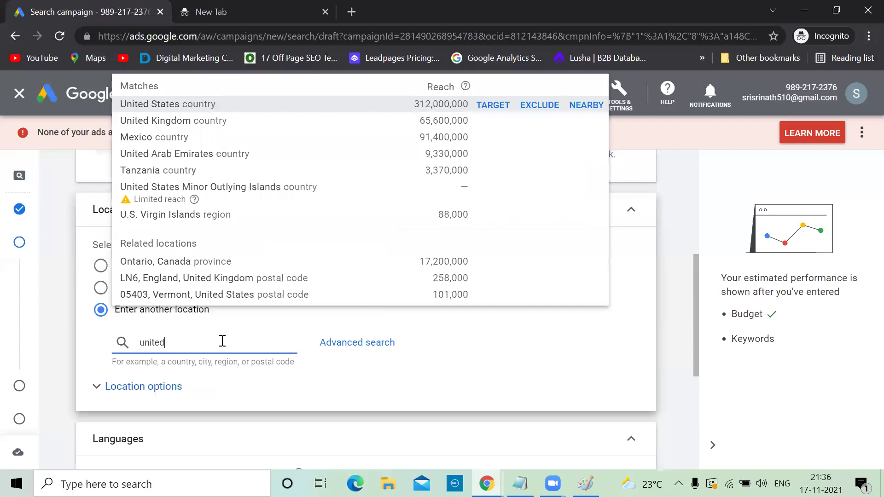
{"action": "left_click", "coordinate": [486, 112]}
{"action": "scroll", "coordinate": [350, 318], "scroll_direction": "down", "scroll_amount": 2}
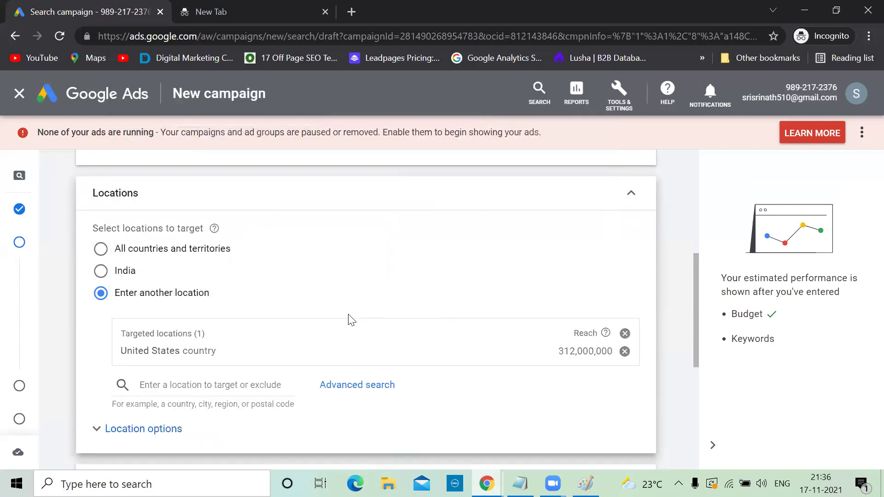
{"action": "scroll", "coordinate": [350, 318], "scroll_direction": "down", "scroll_amount": 1}
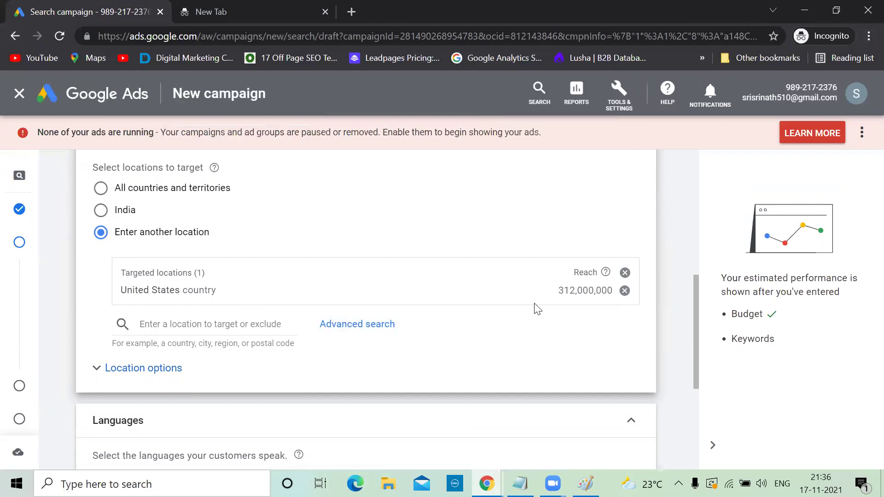
Step: Remove the United States target and, in the advanced location search, target a 20 mi radius around United States instead
{"action": "left_click", "coordinate": [625, 291]}
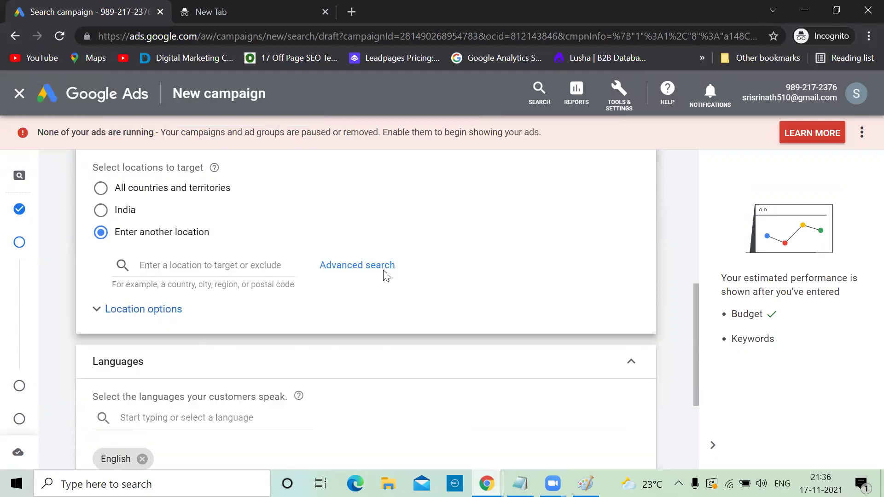
{"action": "left_click", "coordinate": [338, 272]}
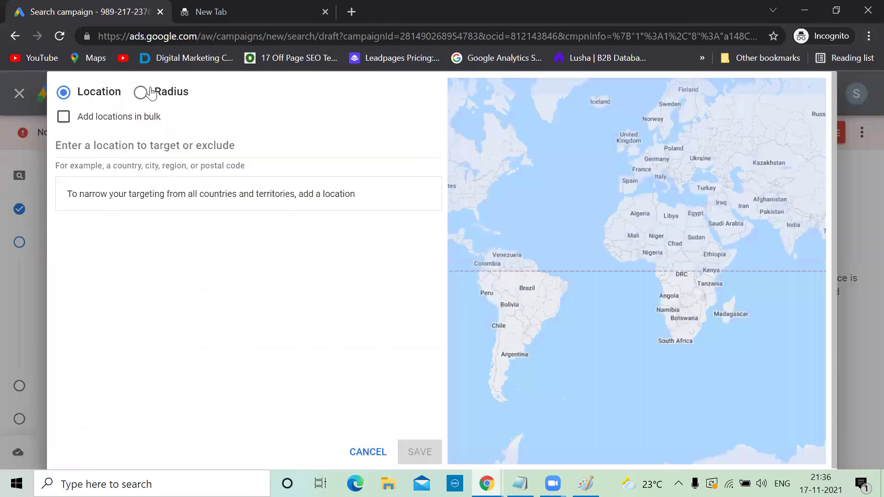
{"action": "left_click", "coordinate": [145, 95]}
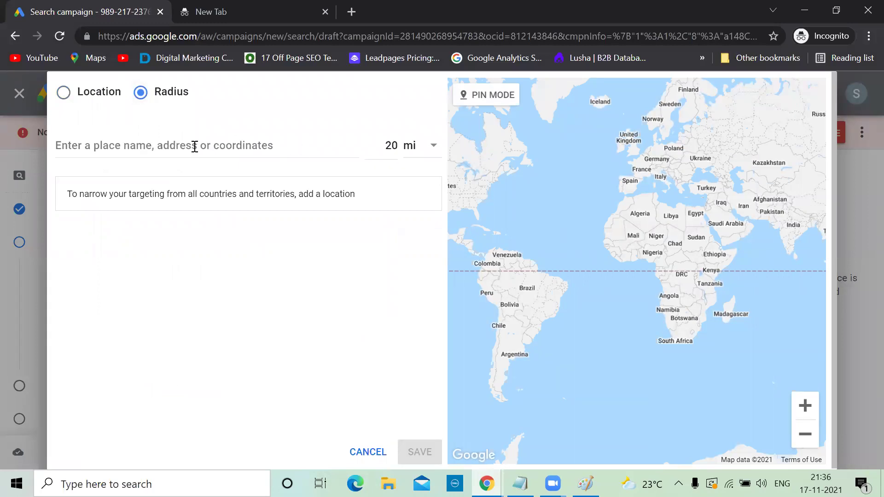
{"action": "left_click", "coordinate": [434, 145]}
{"action": "left_click", "coordinate": [233, 145]}
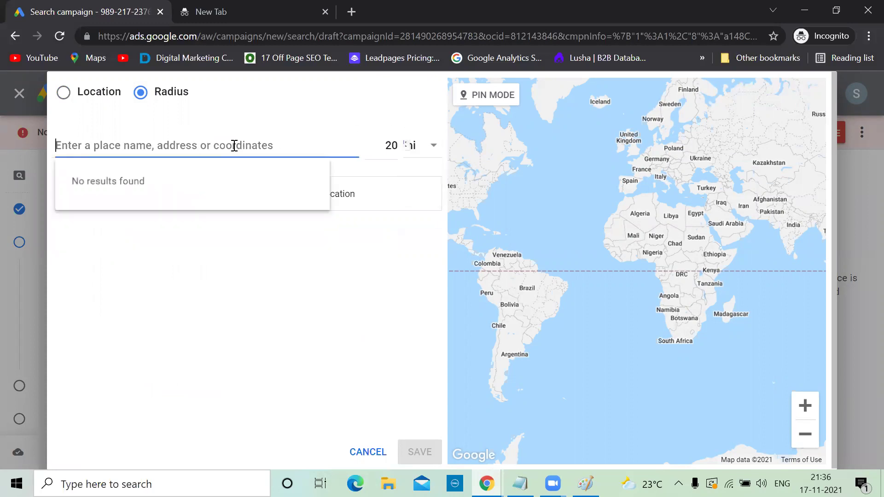
{"action": "type", "text": "united states"}
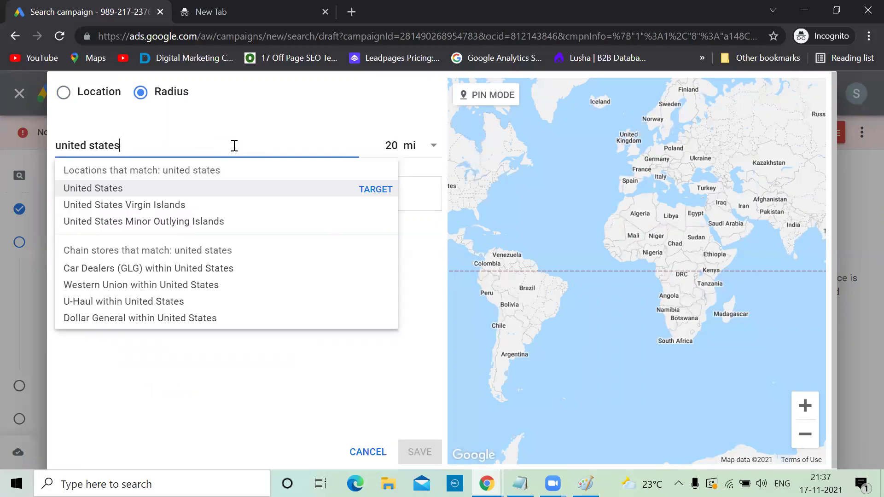
{"action": "left_click", "coordinate": [372, 190]}
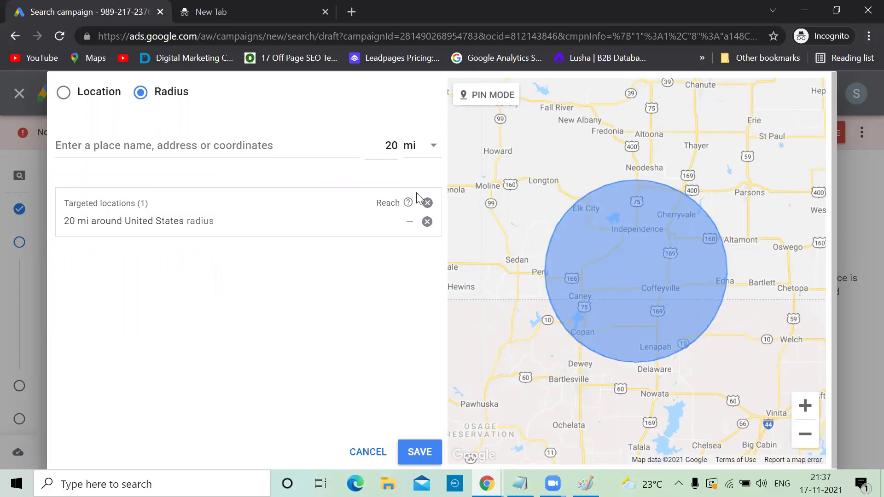
Step: Remove the radius target, search for "united" by location, and leave the advanced search without saving
{"action": "left_click", "coordinate": [64, 93]}
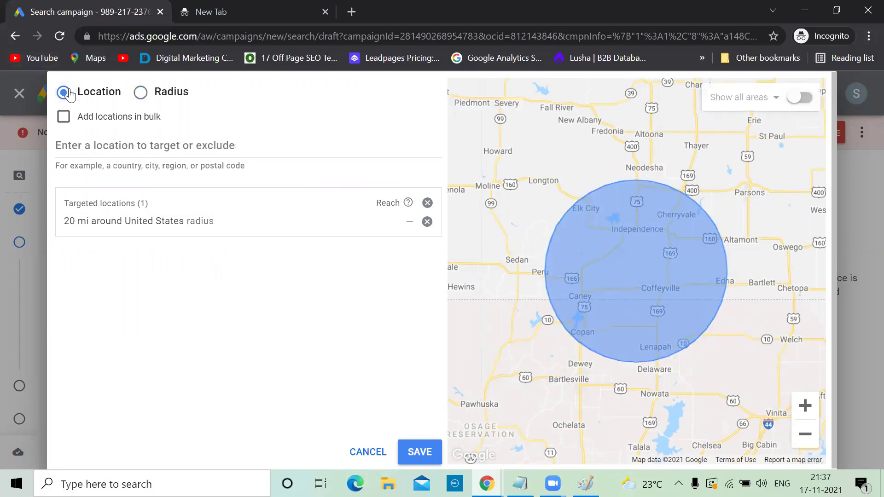
{"action": "left_click", "coordinate": [427, 222]}
{"action": "left_click", "coordinate": [96, 143]}
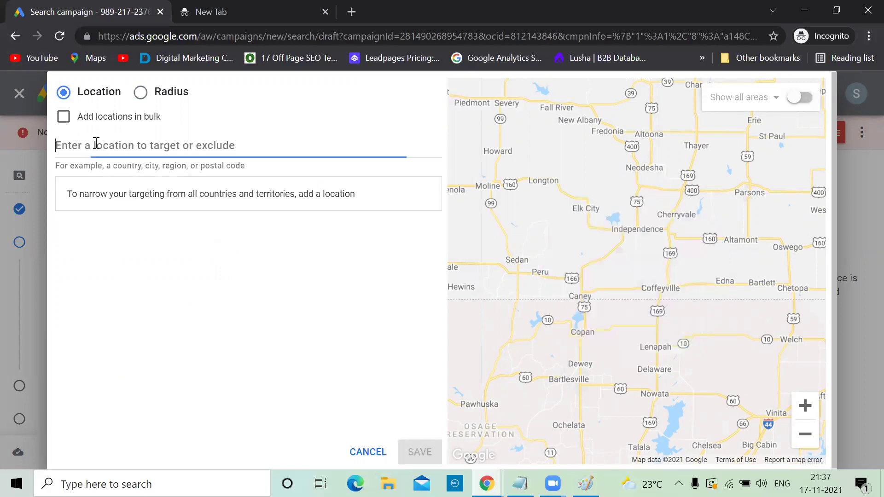
{"action": "type", "text": "united"}
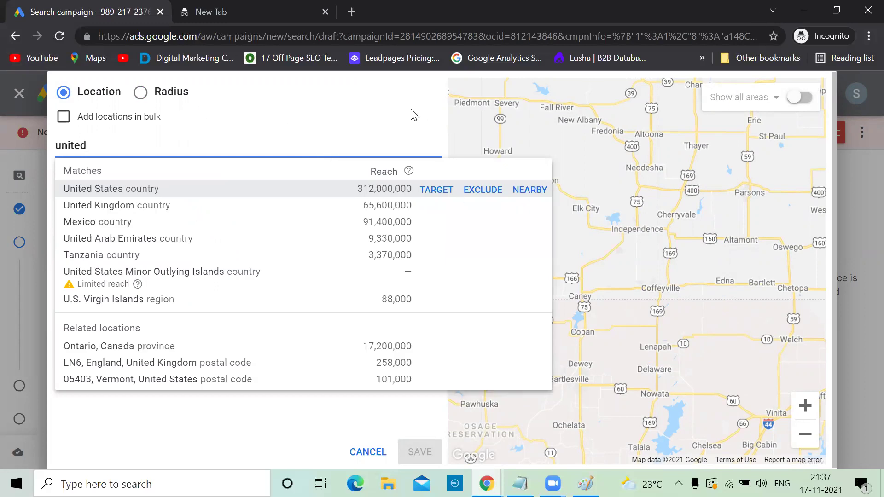
{"action": "key", "text": "Escape"}
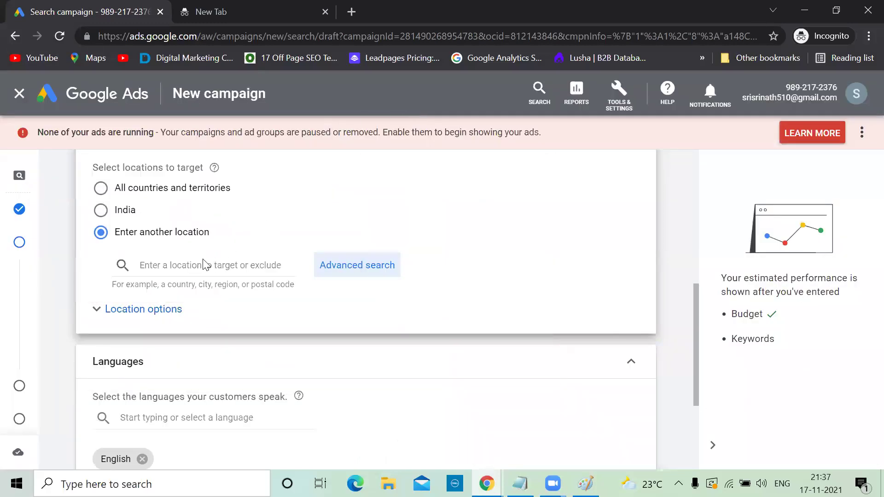
Step: Find "united states" in the campaign's location field and target the United States country
{"action": "left_click", "coordinate": [197, 263]}
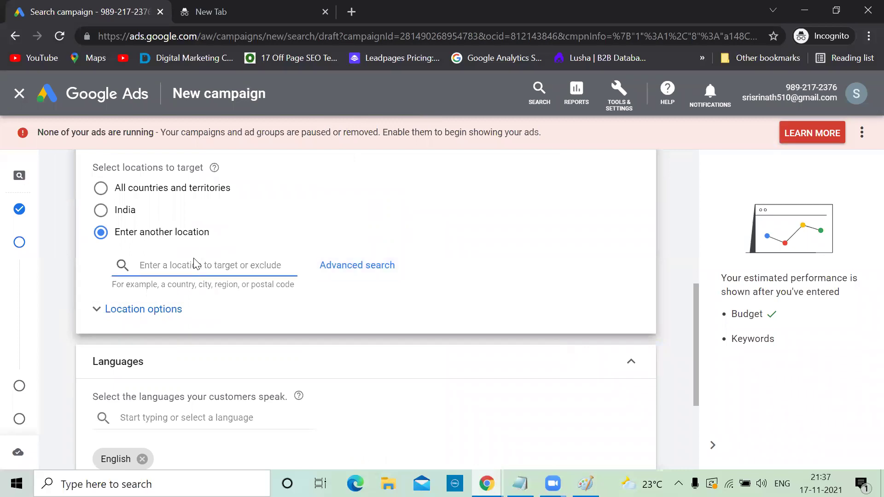
{"action": "type", "text": "united states"}
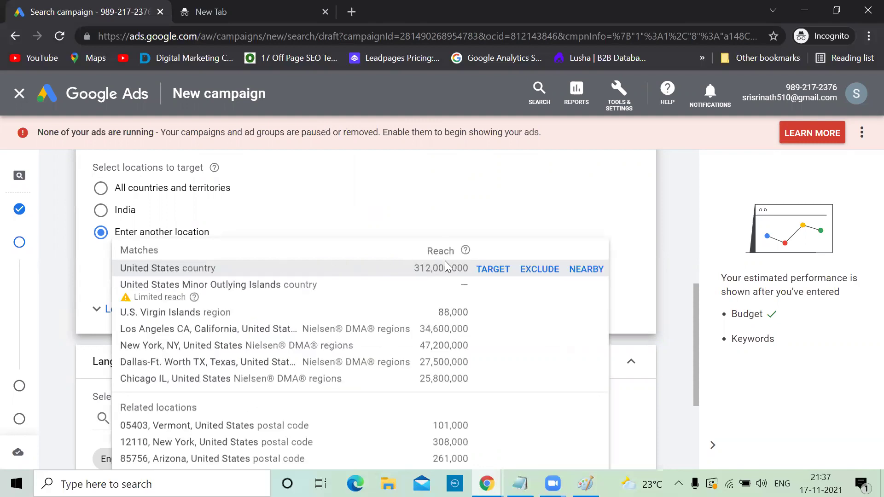
{"action": "left_click", "coordinate": [487, 275]}
Step: In the location options, limit targeting to Presence: People in or regularly in your targeted locations
{"action": "scroll", "coordinate": [488, 275], "scroll_direction": "down", "scroll_amount": 1}
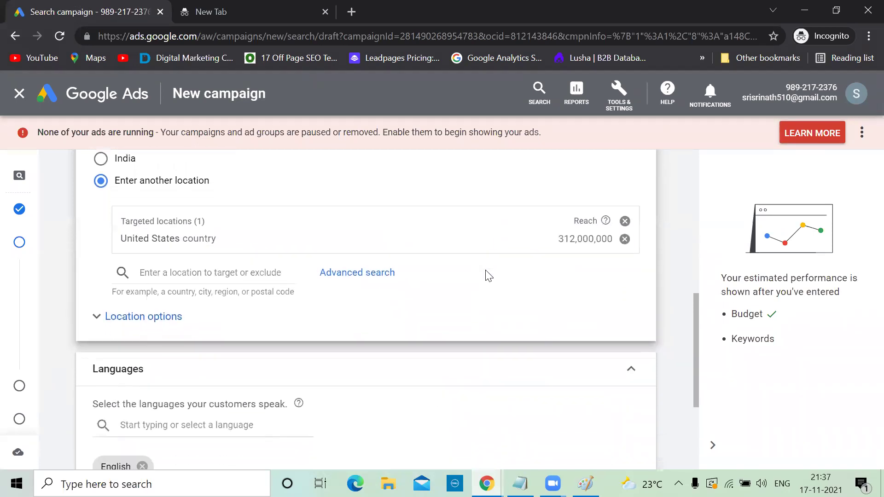
{"action": "left_click", "coordinate": [98, 319]}
{"action": "scroll", "coordinate": [98, 321], "scroll_direction": "down", "scroll_amount": 1}
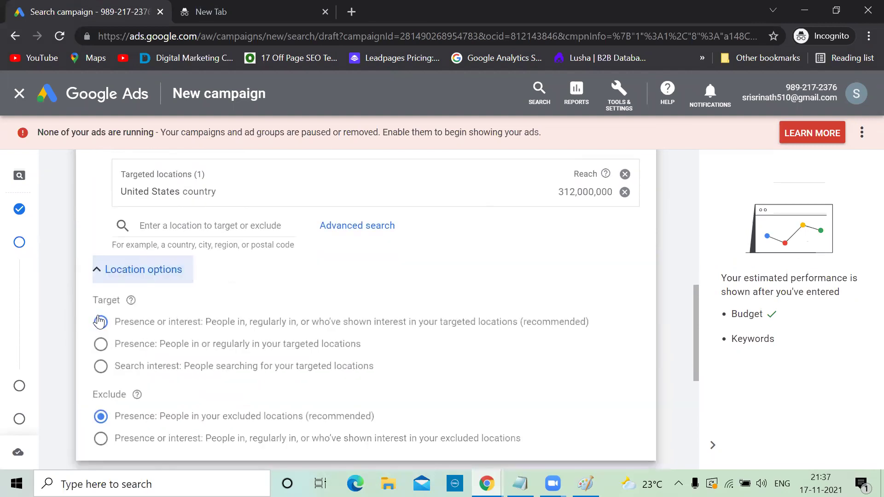
{"action": "left_click", "coordinate": [100, 350]}
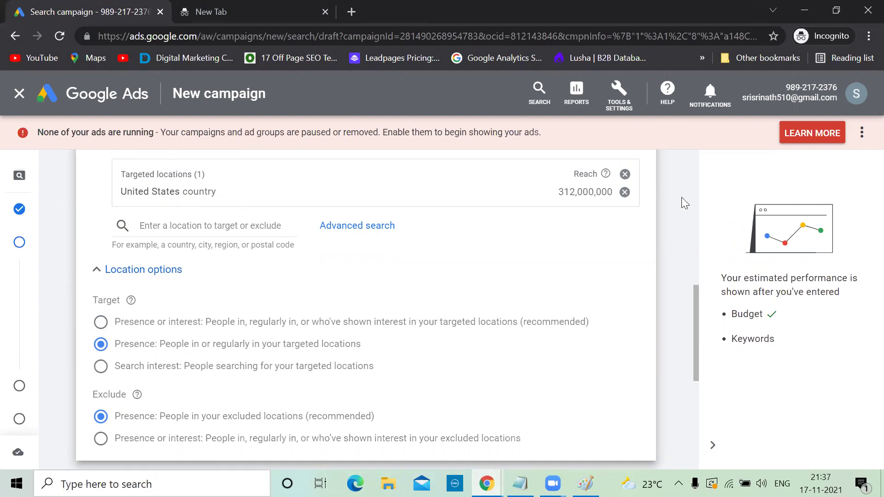
Step: Keep English as the language, continue to the keywords and ads stage, and exit the new keywords guide
{"action": "scroll", "coordinate": [682, 200], "scroll_direction": "down", "scroll_amount": 5}
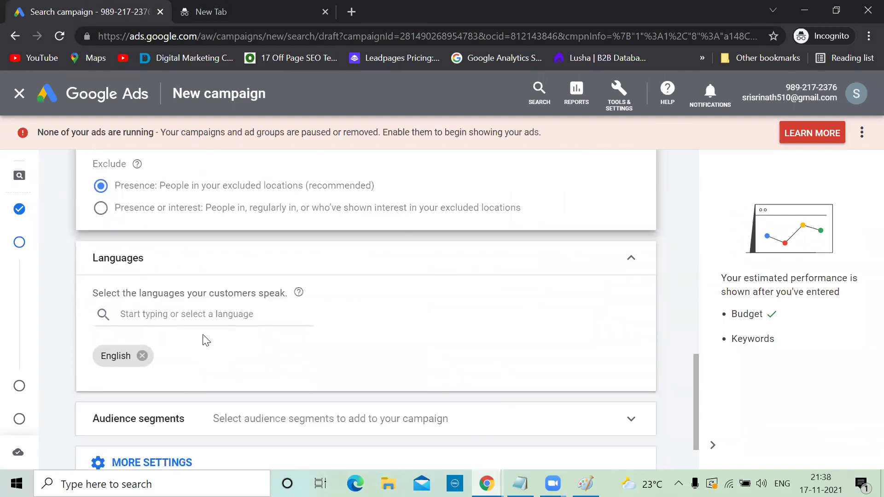
{"action": "scroll", "coordinate": [203, 340], "scroll_direction": "down", "scroll_amount": 2}
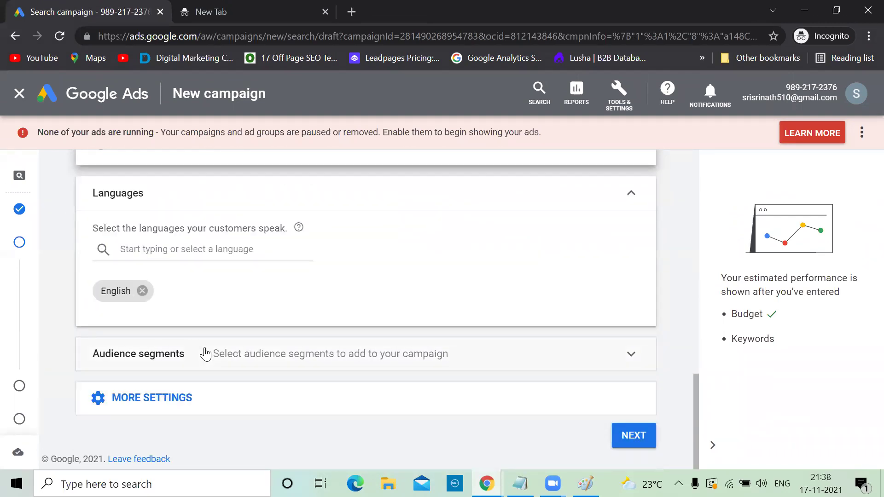
{"action": "key", "text": "Return"}
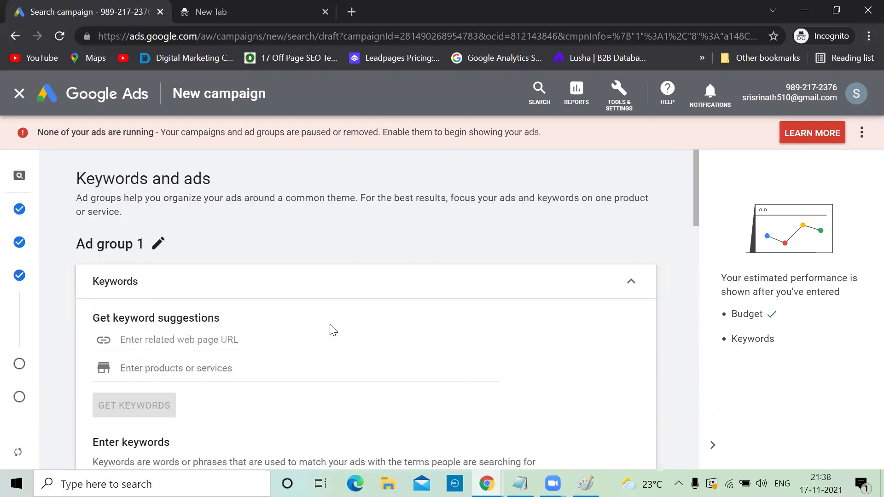
{"action": "scroll", "coordinate": [330, 325], "scroll_direction": "down", "scroll_amount": 2}
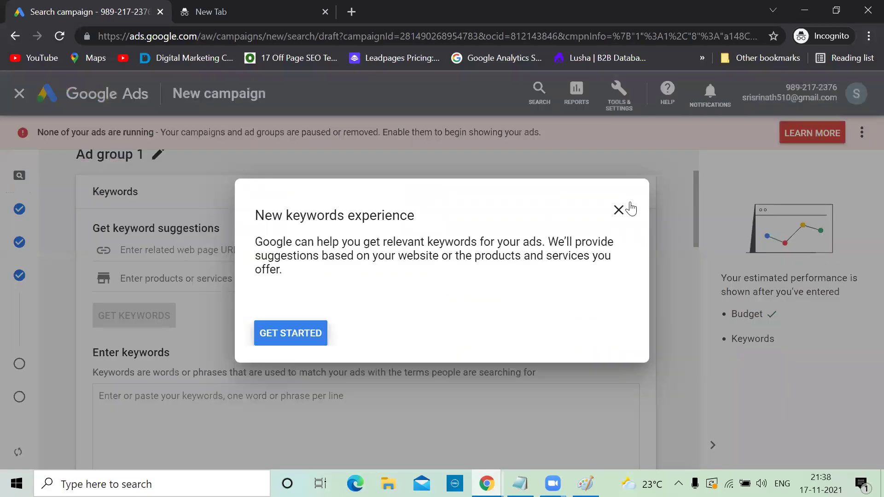
{"action": "left_click", "coordinate": [618, 209]}
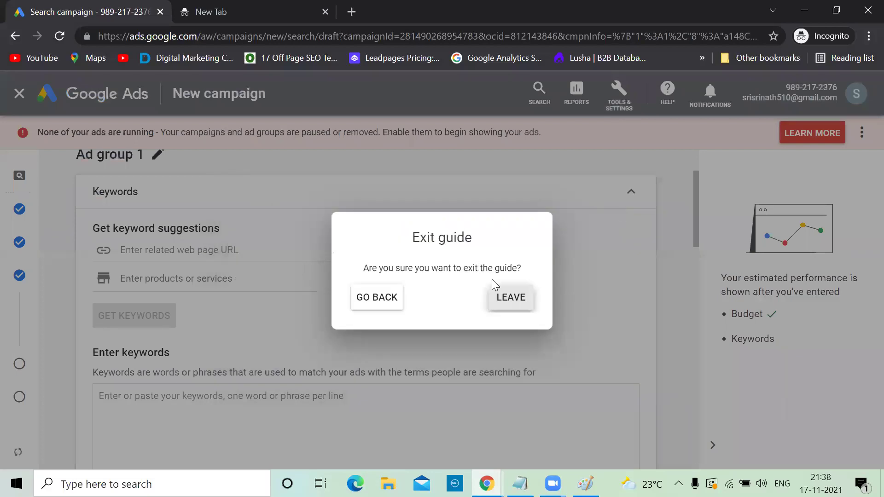
{"action": "left_click", "coordinate": [509, 297]}
Step: Copy the BioFit keywords, from "does biofit really work" to "where can i buy biofit probiotic", from the Notepad file ffa-blogs into Ad group 1's keywords
{"action": "scroll", "coordinate": [162, 178], "scroll_direction": "up", "scroll_amount": 1}
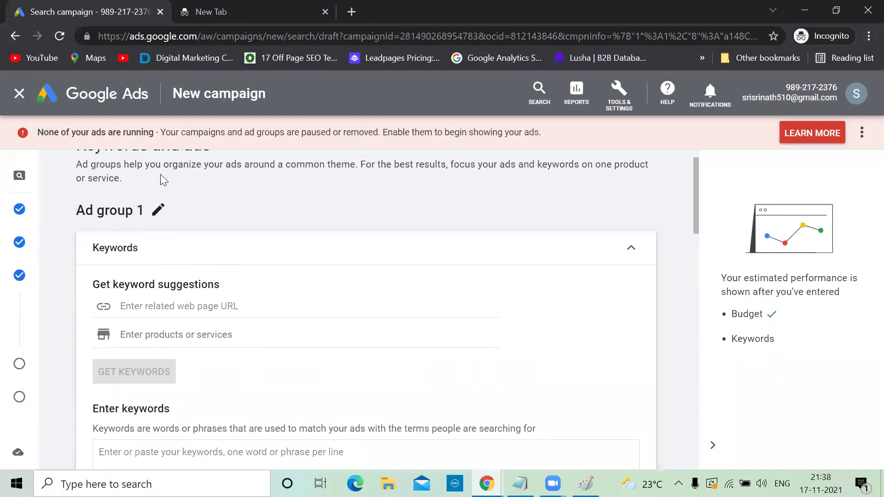
{"action": "scroll", "coordinate": [218, 243], "scroll_direction": "down", "scroll_amount": 1}
{"action": "scroll", "coordinate": [218, 242], "scroll_direction": "down", "scroll_amount": 1}
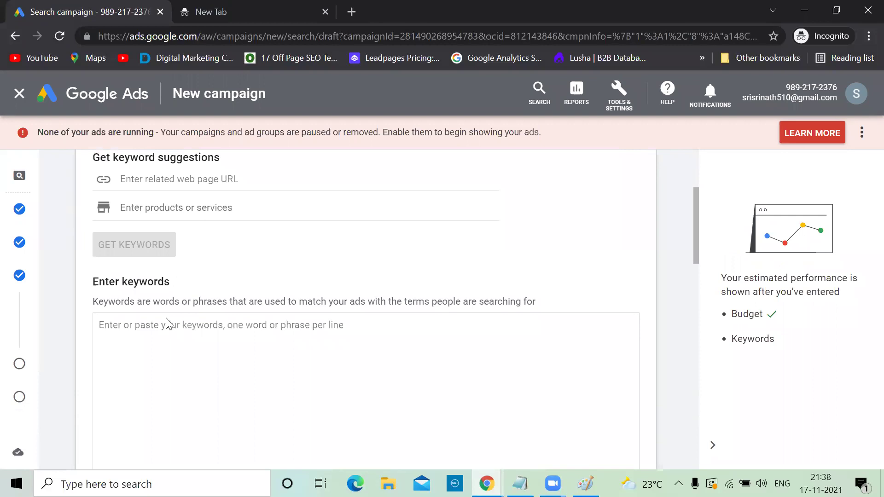
{"action": "left_click", "coordinate": [520, 484]}
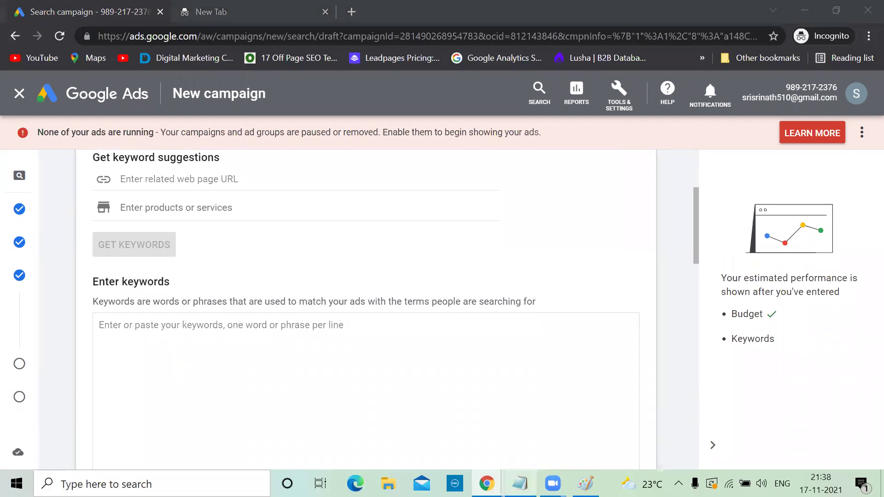
{"action": "left_click_drag", "start_coordinate": [396, 361], "coordinate": [49, 278]}
{"action": "key", "text": "ctrl+c"}
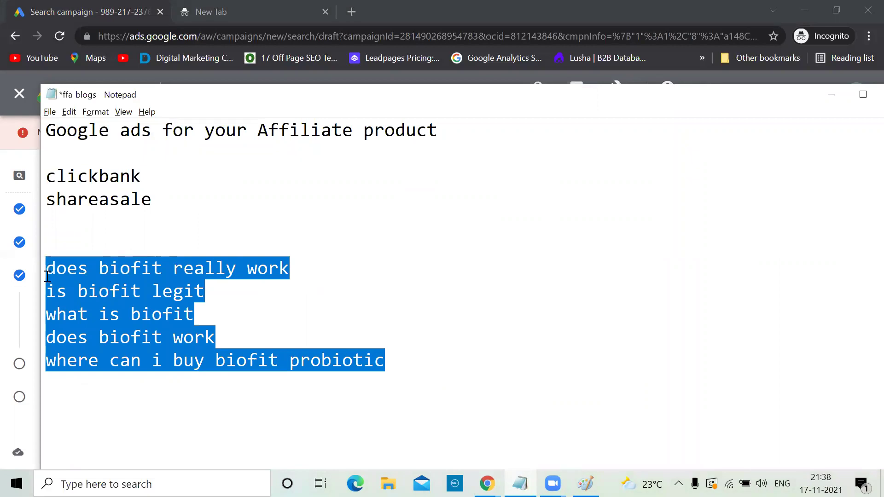
{"action": "left_click", "coordinate": [829, 92]}
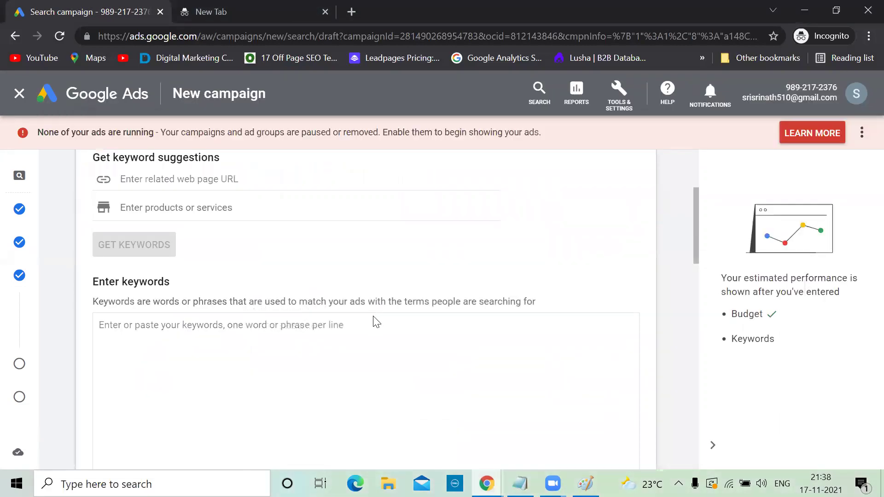
{"action": "key", "text": "ctrl+v"}
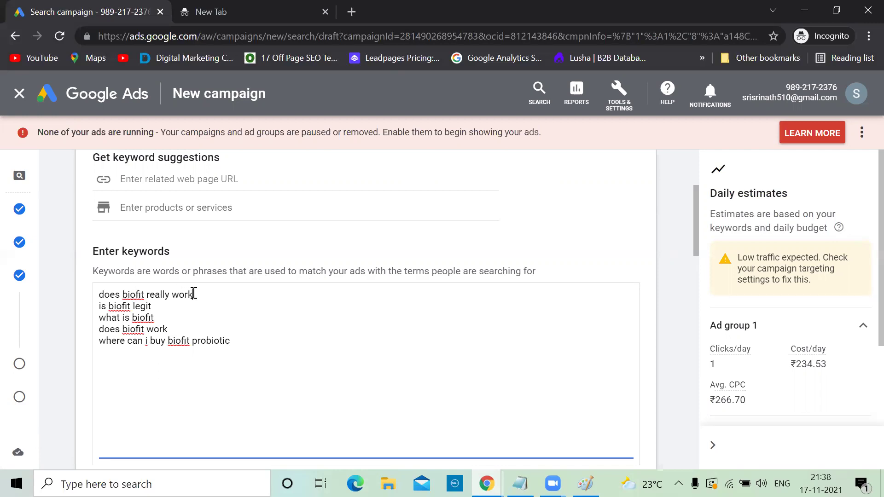
Step: Delete every keyword in the ad group except "where can i buy biofit probiotic" and remove the empty line above it
{"action": "left_click_drag", "start_coordinate": [193, 294], "coordinate": [102, 297]}
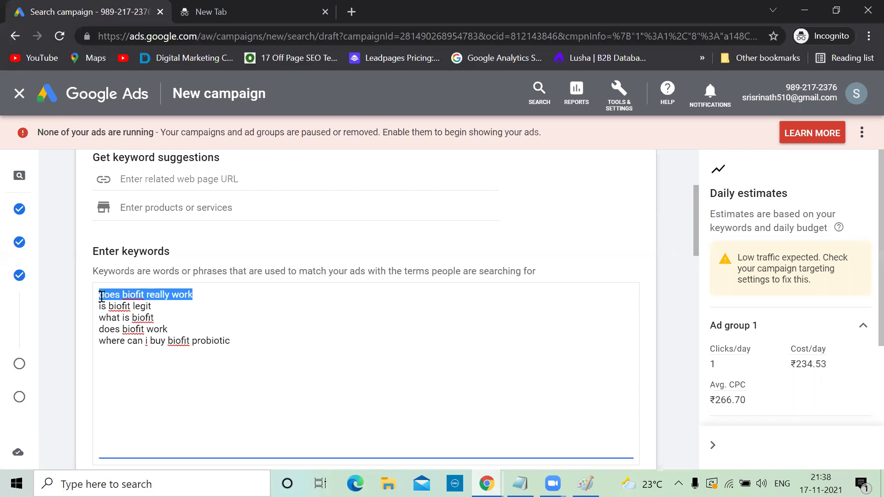
{"action": "left_click", "coordinate": [236, 339]}
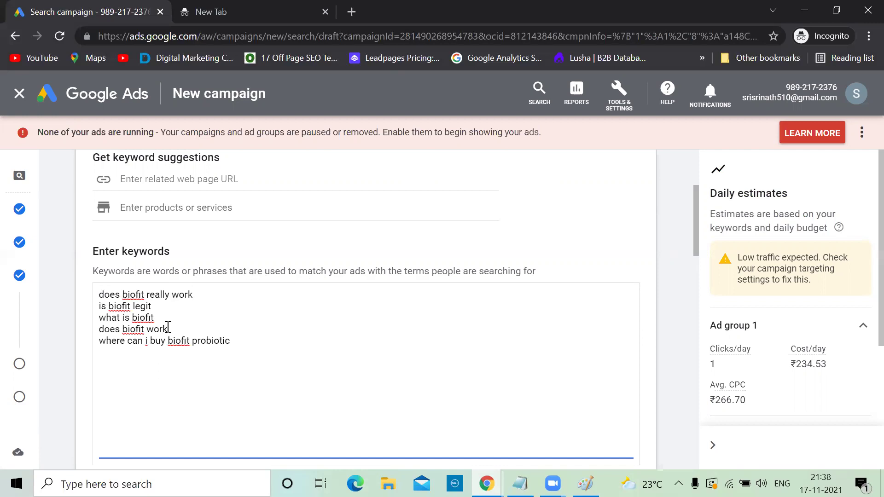
{"action": "left_click_drag", "start_coordinate": [168, 327], "coordinate": [96, 300]}
{"action": "key", "text": "BackSpace"}
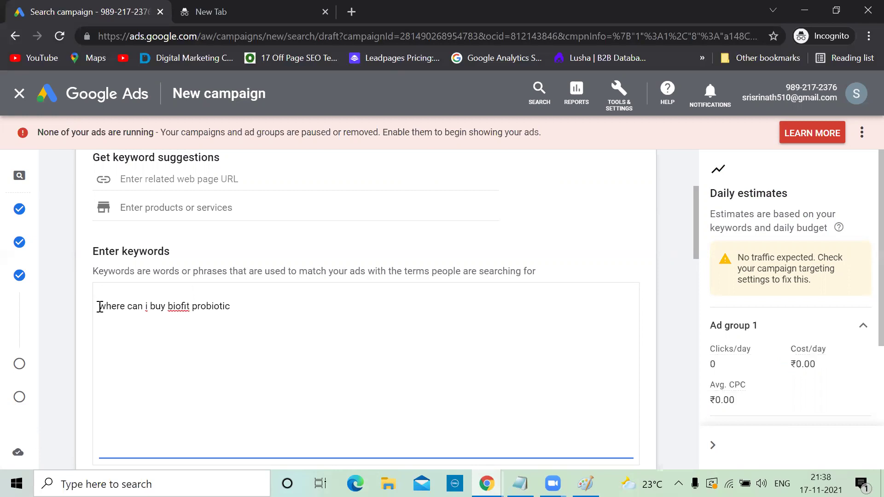
{"action": "left_click", "coordinate": [100, 306]}
{"action": "key", "text": "BackSpace"}
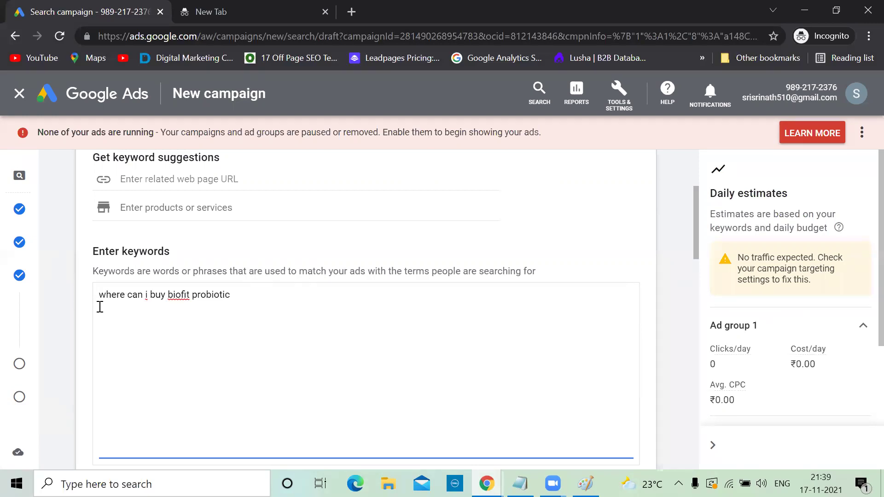
Step: Enclose the keyword where can i buy biofit probiotic in double quotes to make it phrase match
{"action": "type", "text": "\""}
{"action": "left_click", "coordinate": [239, 294]}
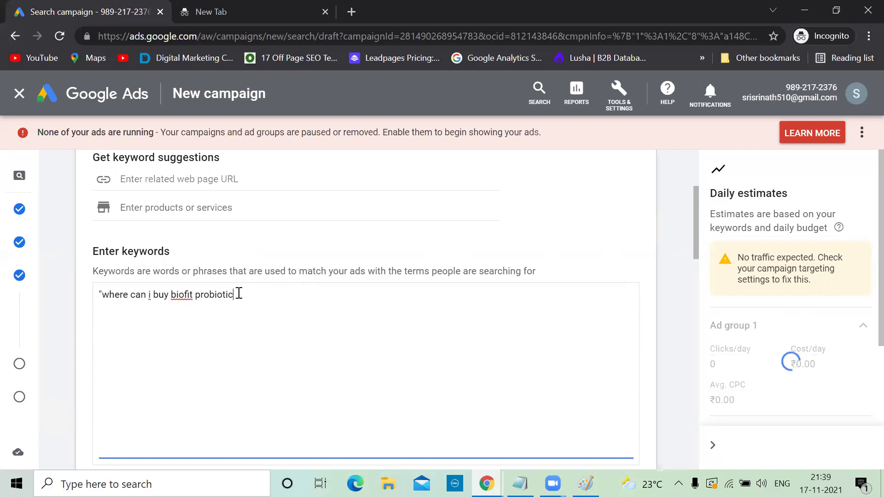
{"action": "type", "text": "\""}
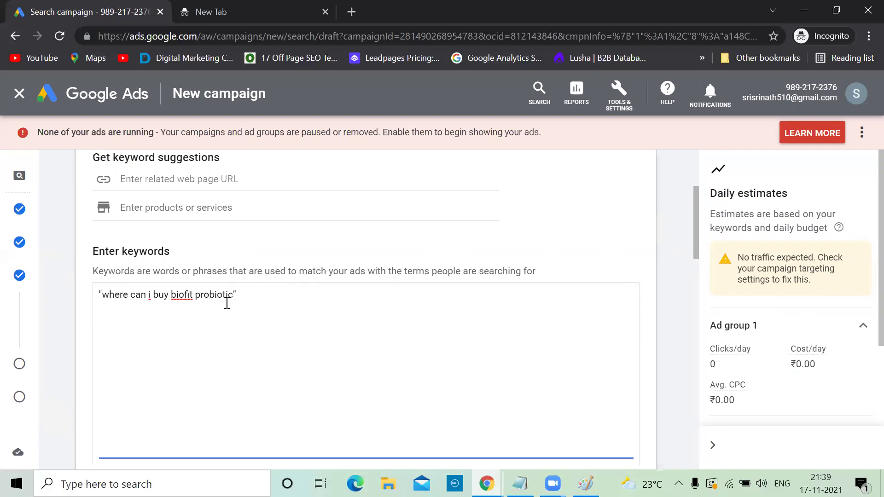
{"action": "scroll", "coordinate": [267, 312], "scroll_direction": "down", "scroll_amount": 1}
{"action": "scroll", "coordinate": [267, 313], "scroll_direction": "down", "scroll_amount": 1}
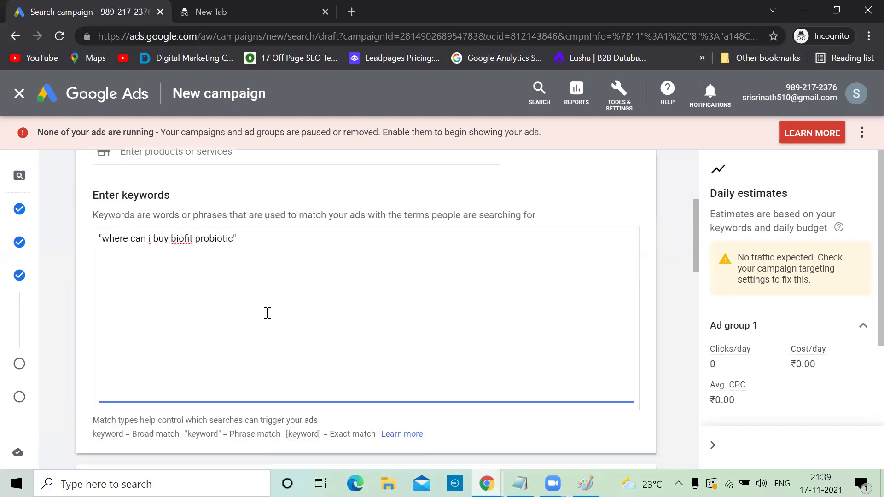
{"action": "scroll", "coordinate": [267, 313], "scroll_direction": "down", "scroll_amount": 5}
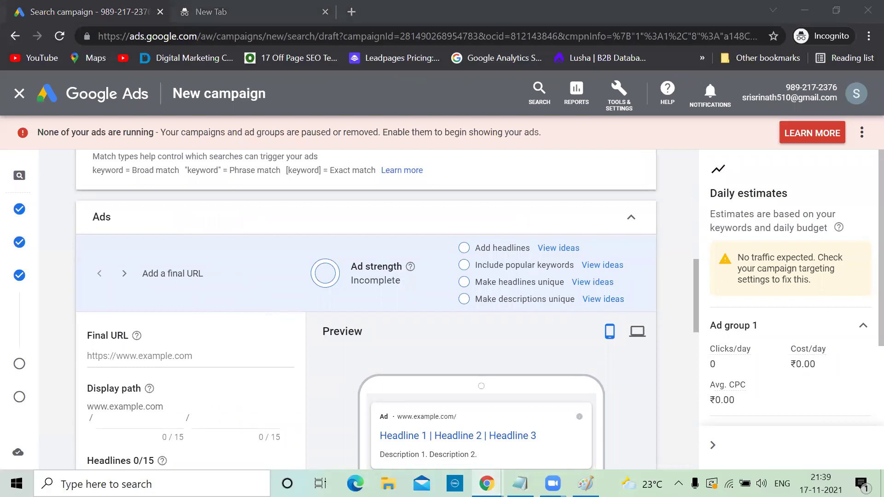
{"action": "mouse_move", "coordinate": [487, 484]}
{"action": "left_click", "coordinate": [410, 414]}
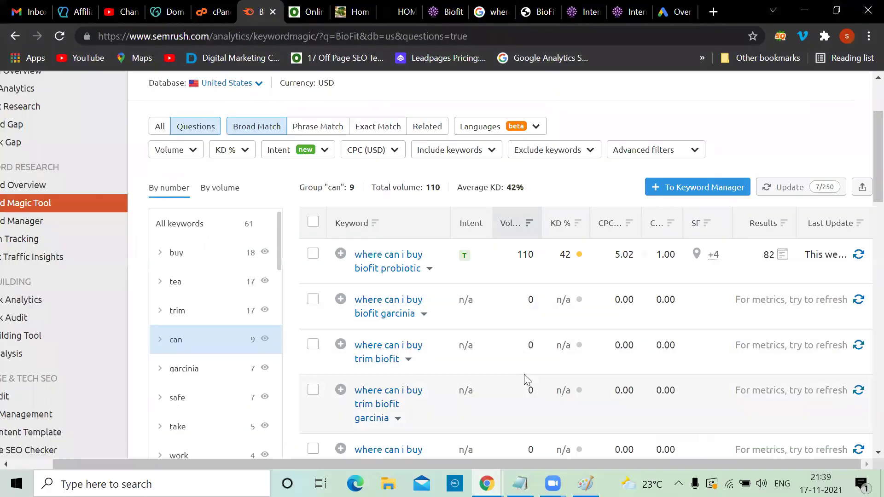
{"action": "key", "text": "alt+Tab"}
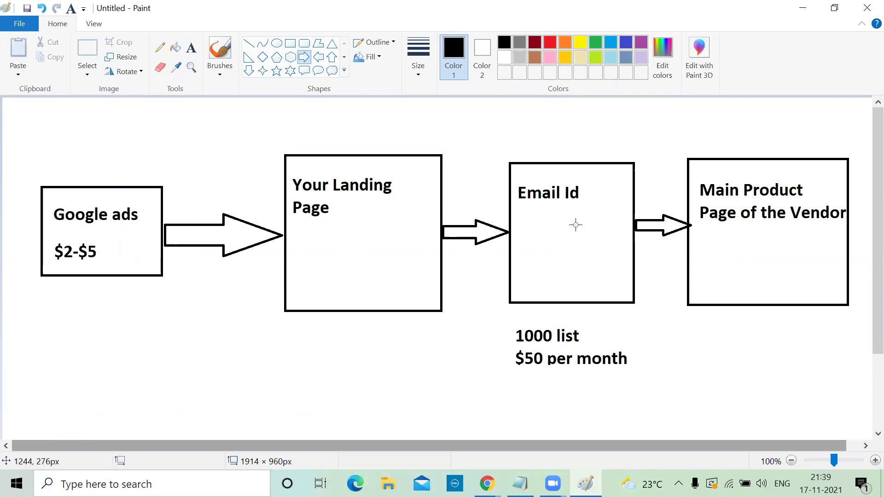
{"action": "left_click", "coordinate": [801, 8]}
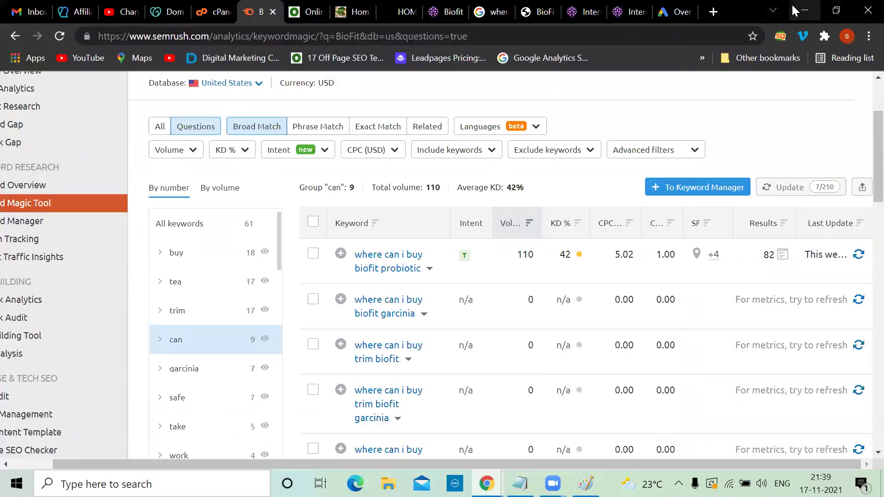
{"action": "left_click", "coordinate": [347, 7]}
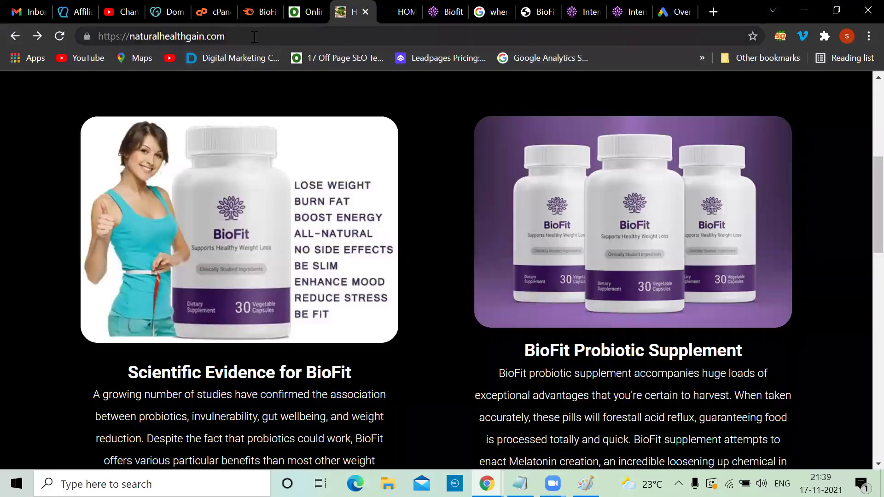
{"action": "left_click", "coordinate": [254, 37]}
{"action": "key", "text": "ctrl+c"}
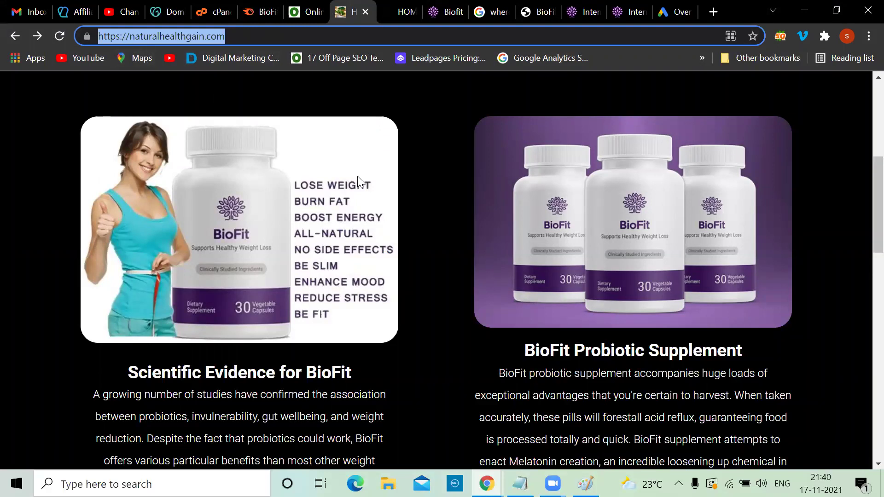
{"action": "left_click", "coordinate": [487, 484]}
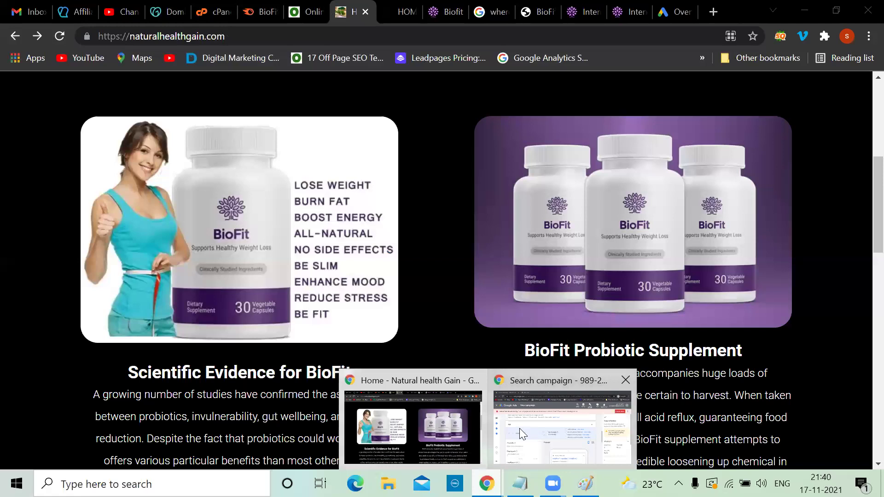
{"action": "left_click", "coordinate": [520, 429]}
{"action": "left_click", "coordinate": [151, 353]}
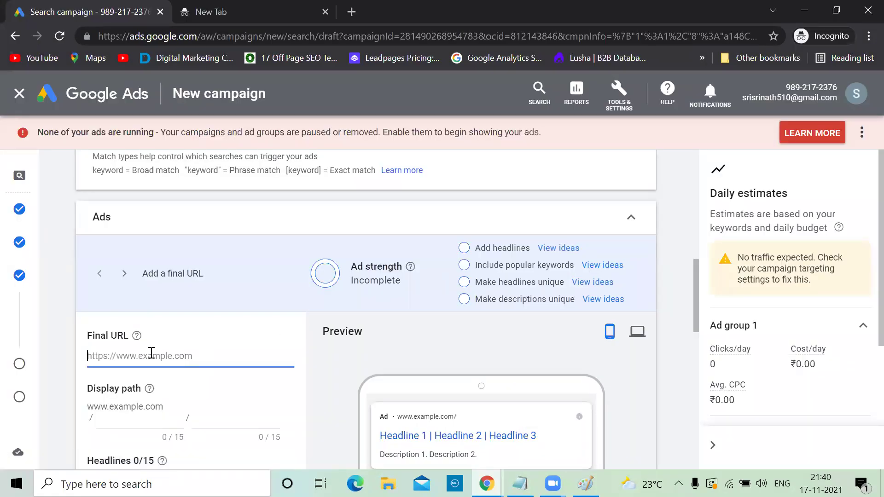
{"action": "key", "text": "ctrl+v"}
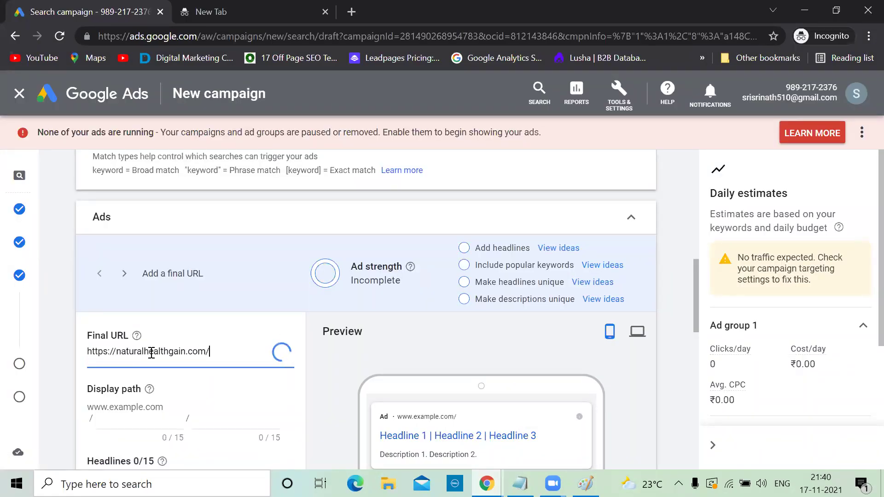
Step: Below the keywords in the Notepad file ffa-blogs, add the placeholder lines h1 and h2 for headlines and d1 and d2 for descriptions
{"action": "scroll", "coordinate": [323, 374], "scroll_direction": "down", "scroll_amount": 3}
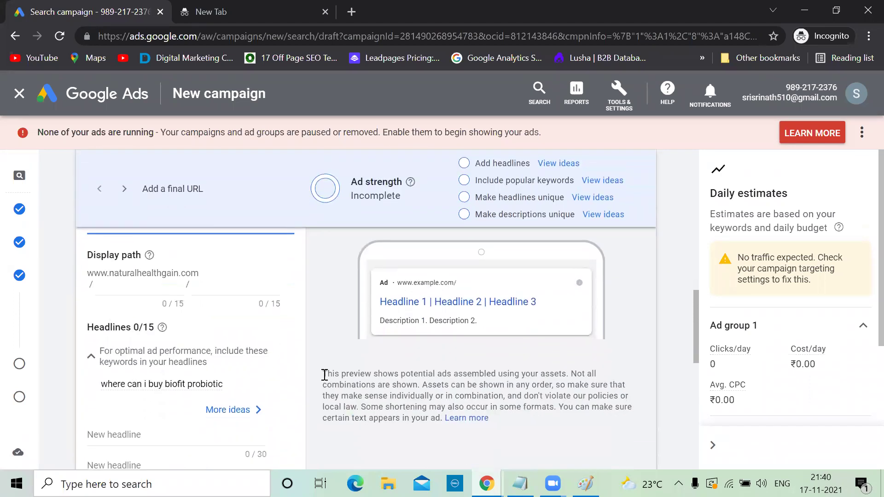
{"action": "scroll", "coordinate": [323, 374], "scroll_direction": "up", "scroll_amount": 2}
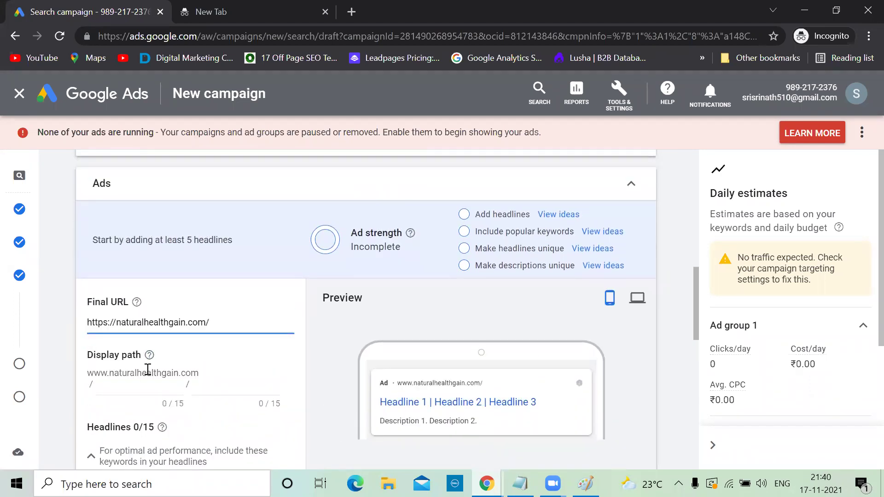
{"action": "scroll", "coordinate": [271, 366], "scroll_direction": "down", "scroll_amount": 4}
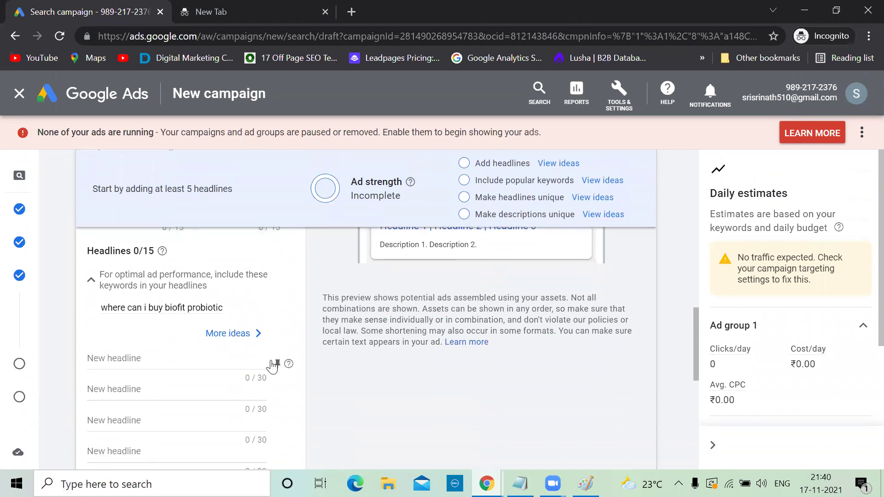
{"action": "scroll", "coordinate": [172, 360], "scroll_direction": "down", "scroll_amount": 10}
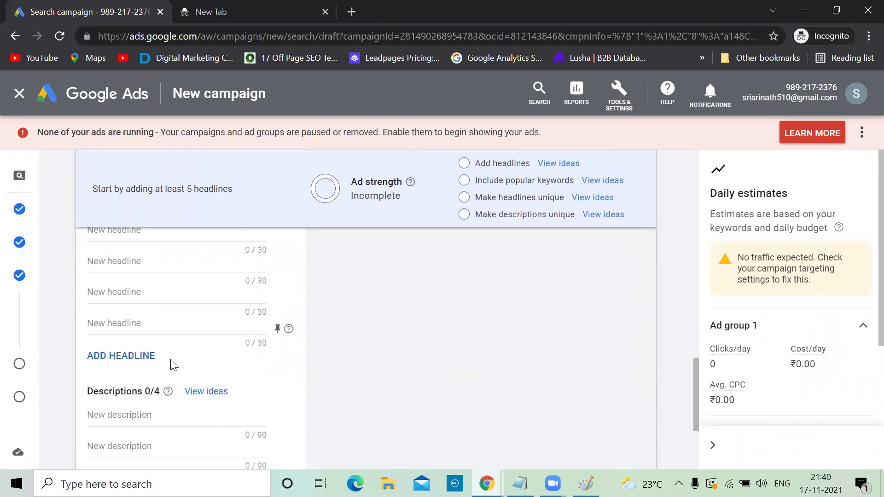
{"action": "scroll", "coordinate": [171, 363], "scroll_direction": "up", "scroll_amount": 1}
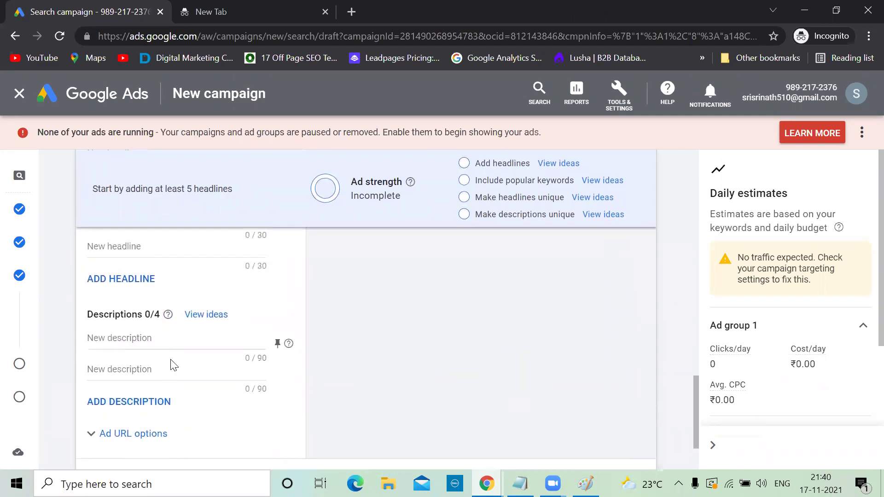
{"action": "key", "text": "alt+Tab"}
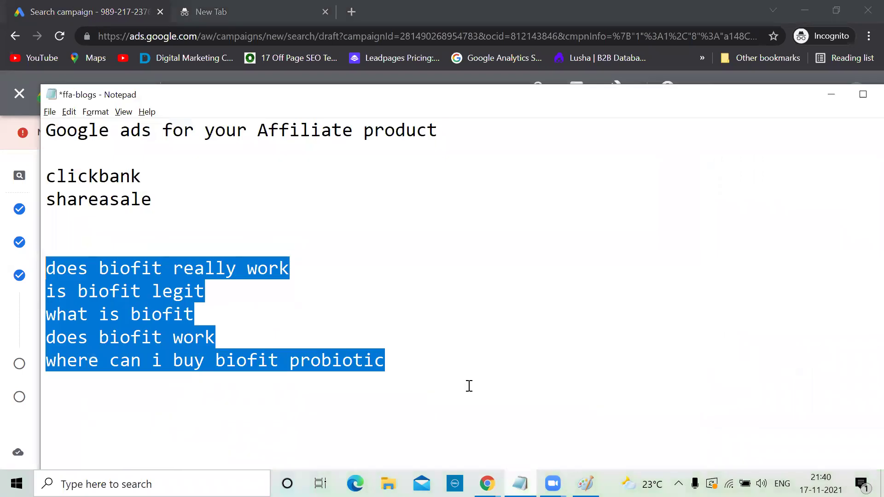
{"action": "key", "text": "Down"}
{"action": "key", "text": "Return"}
{"action": "key", "text": "Return"}
{"action": "type", "text": "h1"}
{"action": "key", "text": "Return"}
{"action": "type", "text": "h2"}
{"action": "key", "text": "Return"}
{"action": "key", "text": "Return"}
{"action": "key", "text": "Return"}
{"action": "type", "text": "d1"}
{"action": "key", "text": "Return"}
{"action": "type", "text": "d2"}
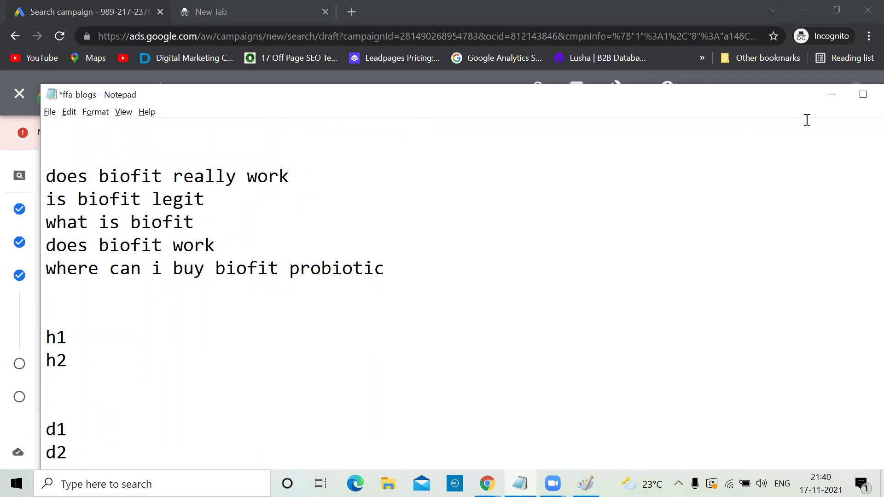
{"action": "left_click", "coordinate": [833, 94]}
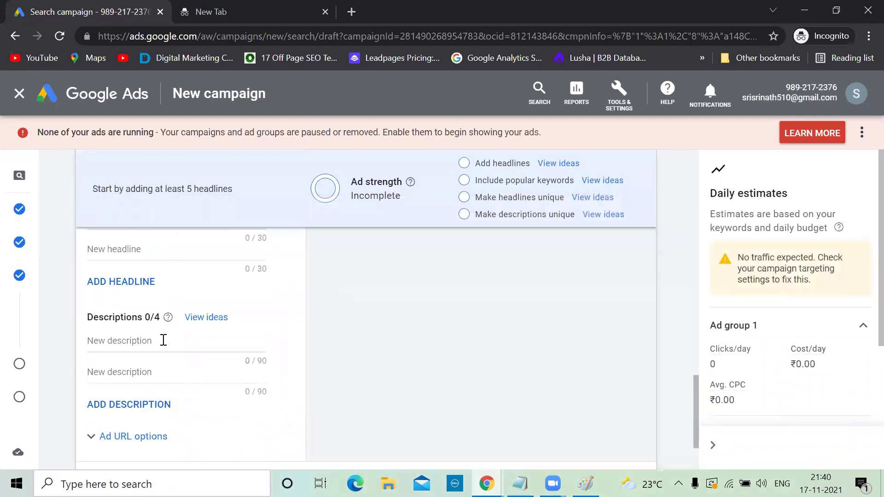
Step: Review the ad's empty headline fields and the competitors' ads in the Google results for "where can i buy biofit probiotic"
{"action": "scroll", "coordinate": [164, 343], "scroll_direction": "down", "scroll_amount": 1}
{"action": "scroll", "coordinate": [164, 344], "scroll_direction": "up", "scroll_amount": 3}
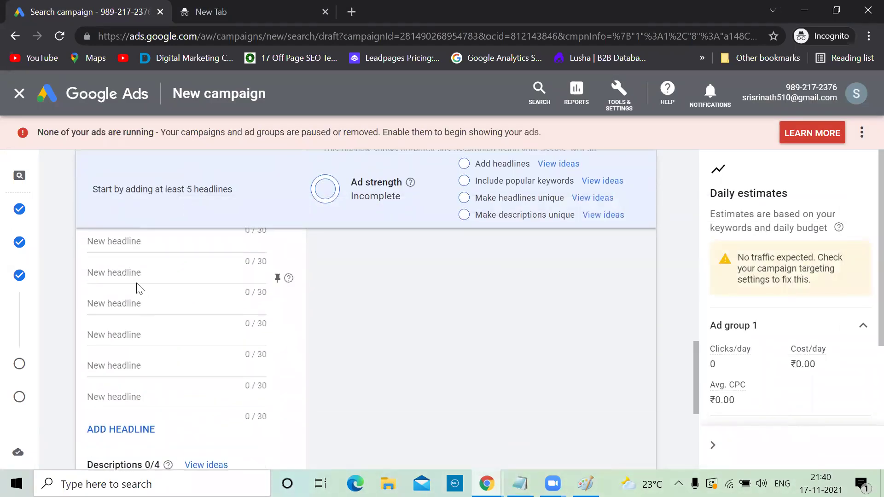
{"action": "scroll", "coordinate": [140, 288], "scroll_direction": "up", "scroll_amount": 2}
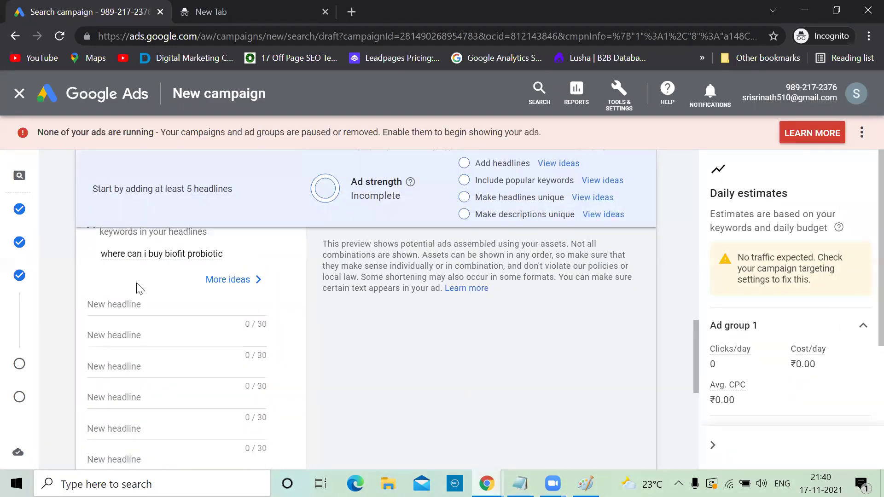
{"action": "scroll", "coordinate": [167, 343], "scroll_direction": "up", "scroll_amount": 1}
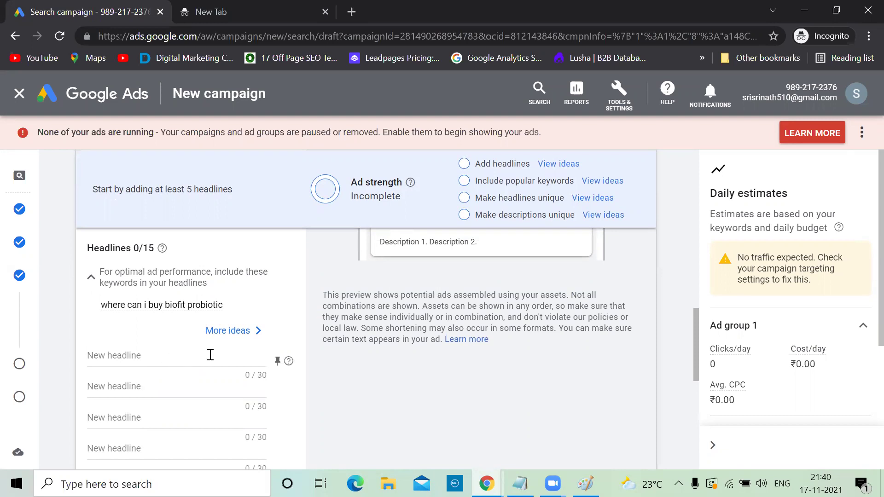
{"action": "left_click", "coordinate": [487, 484]}
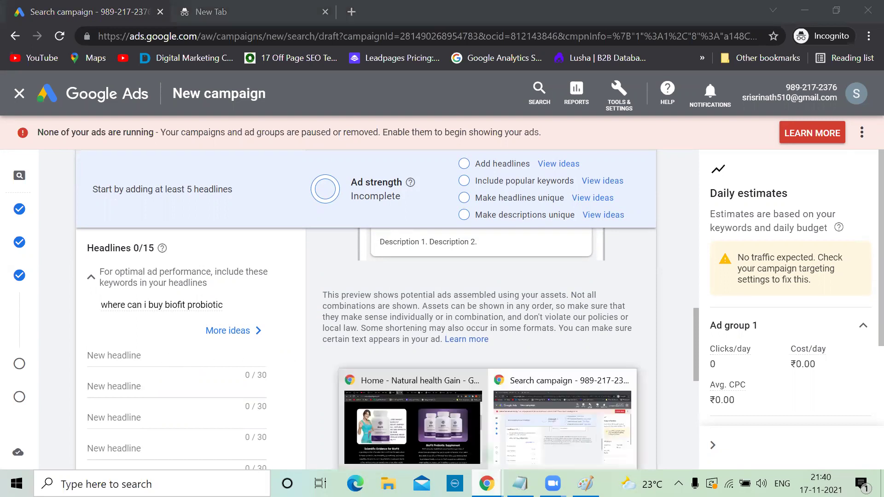
{"action": "left_click", "coordinate": [409, 428]}
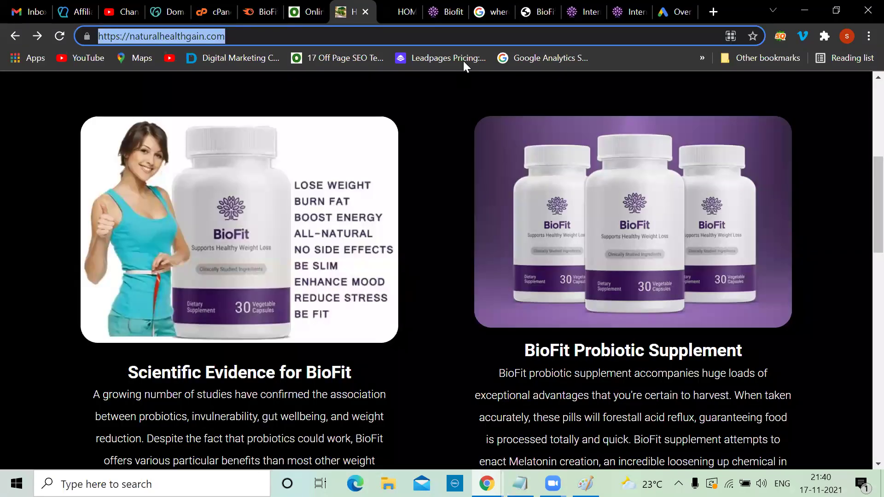
{"action": "left_click", "coordinate": [496, 5]}
{"action": "scroll", "coordinate": [311, 201], "scroll_direction": "up", "scroll_amount": 10}
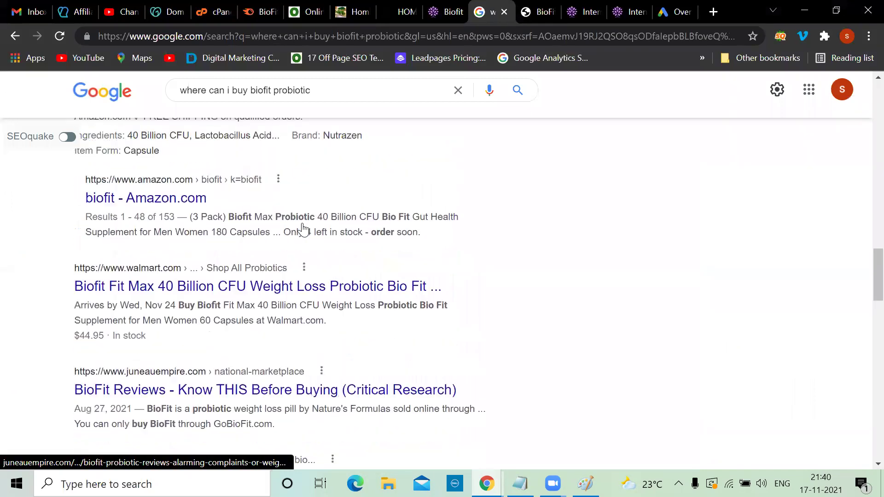
{"action": "scroll", "coordinate": [304, 228], "scroll_direction": "up", "scroll_amount": 7}
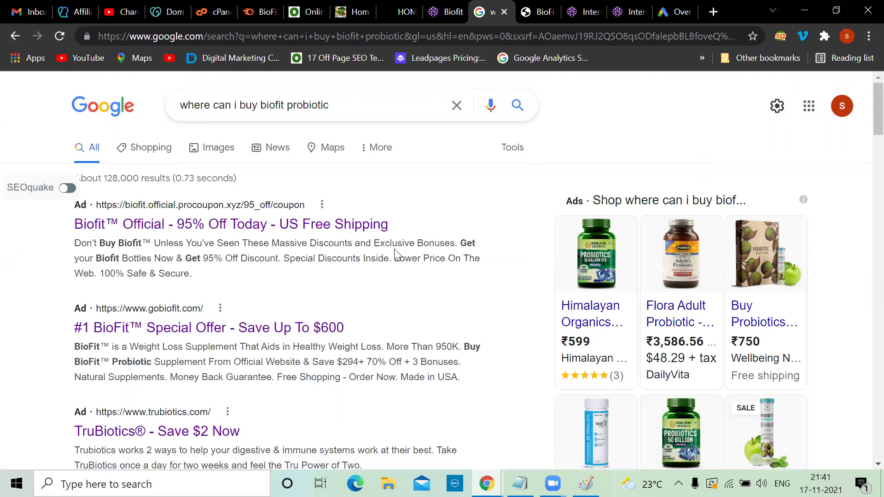
{"action": "scroll", "coordinate": [396, 255], "scroll_direction": "down", "scroll_amount": 1}
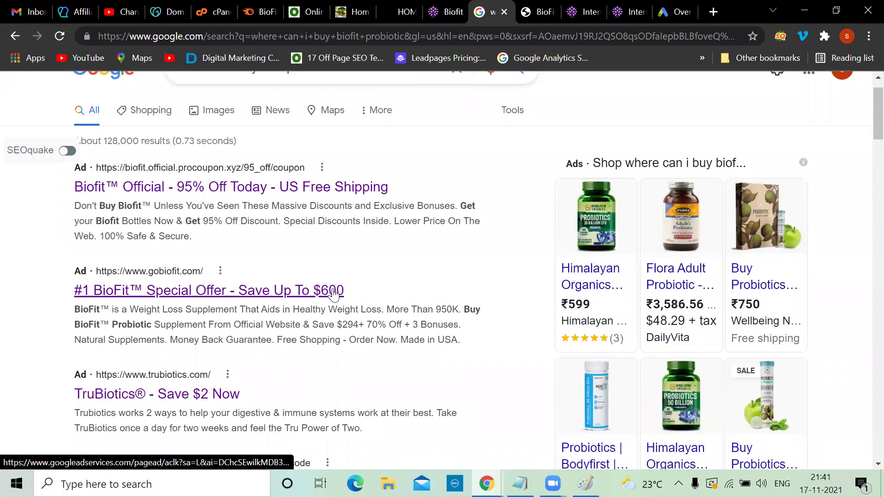
{"action": "scroll", "coordinate": [369, 290], "scroll_direction": "down", "scroll_amount": 1}
{"action": "scroll", "coordinate": [371, 292], "scroll_direction": "up", "scroll_amount": 1}
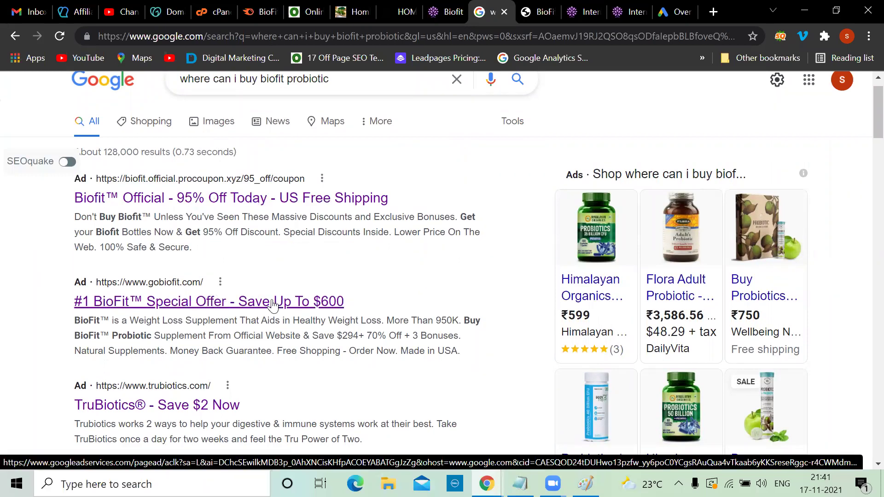
{"action": "scroll", "coordinate": [273, 305], "scroll_direction": "down", "scroll_amount": 3}
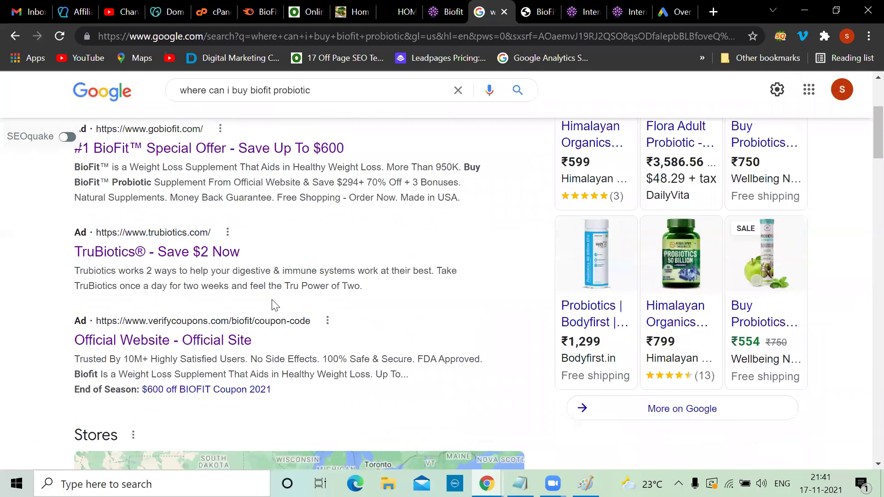
{"action": "scroll", "coordinate": [273, 304], "scroll_direction": "down", "scroll_amount": 20}
{"action": "scroll", "coordinate": [273, 305], "scroll_direction": "up", "scroll_amount": 7}
{"action": "scroll", "coordinate": [273, 305], "scroll_direction": "up", "scroll_amount": 1}
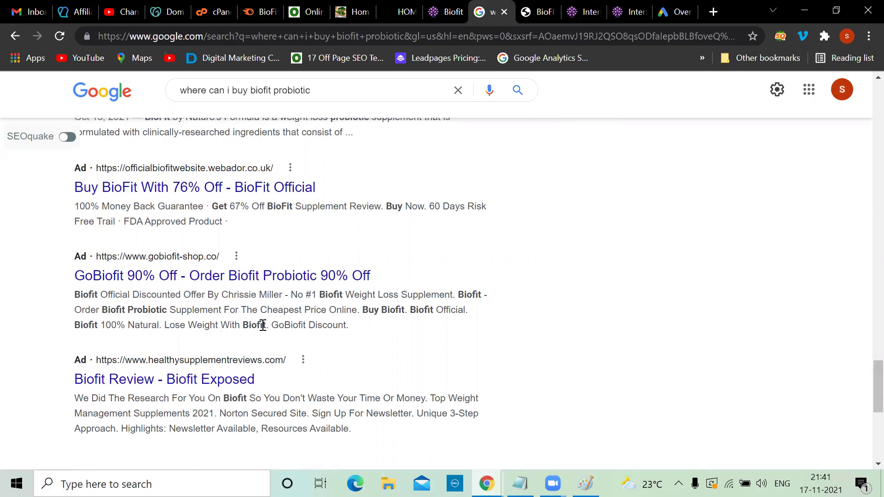
{"action": "scroll", "coordinate": [262, 326], "scroll_direction": "up", "scroll_amount": 2}
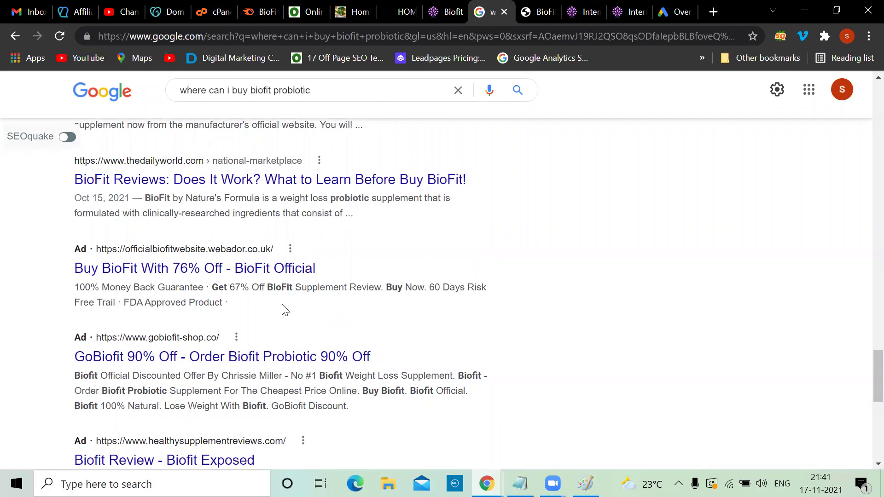
Step: Examine the discount packages, prices, shipping and guarantee on the vendor's BioFit order page at gobiofit.net
{"action": "left_click", "coordinate": [598, 10]}
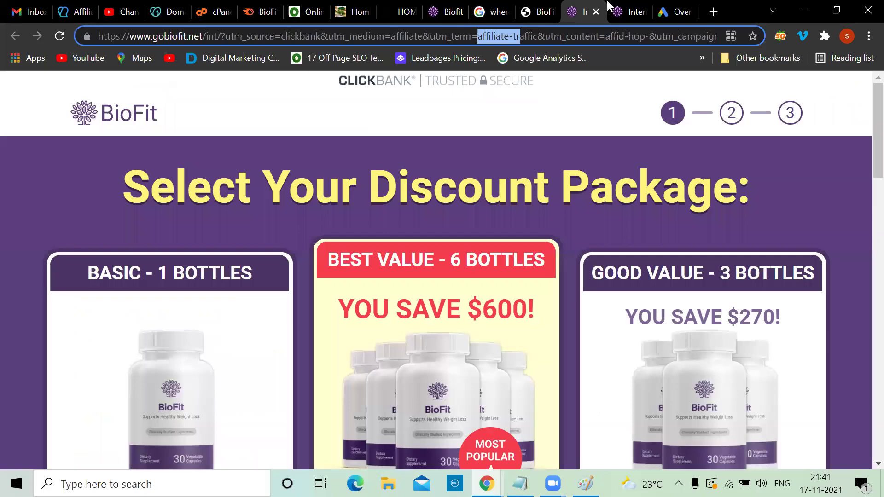
{"action": "scroll", "coordinate": [438, 233], "scroll_direction": "down", "scroll_amount": 15}
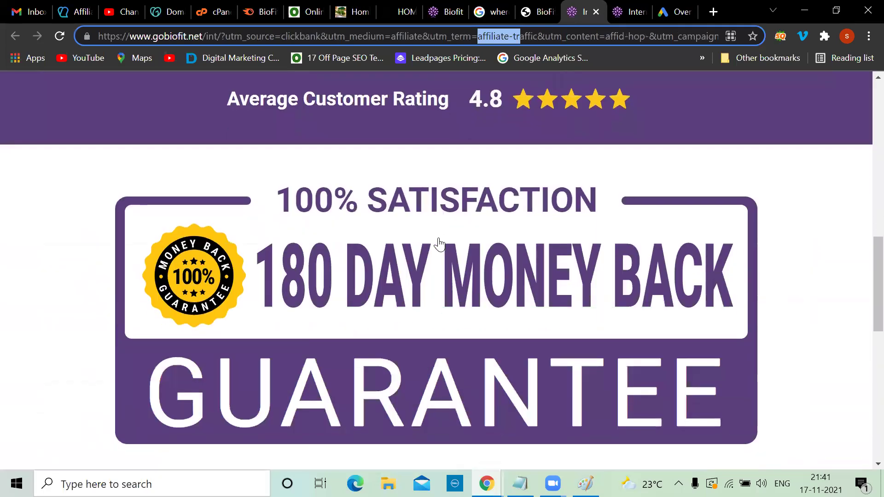
{"action": "scroll", "coordinate": [439, 244], "scroll_direction": "up", "scroll_amount": 8}
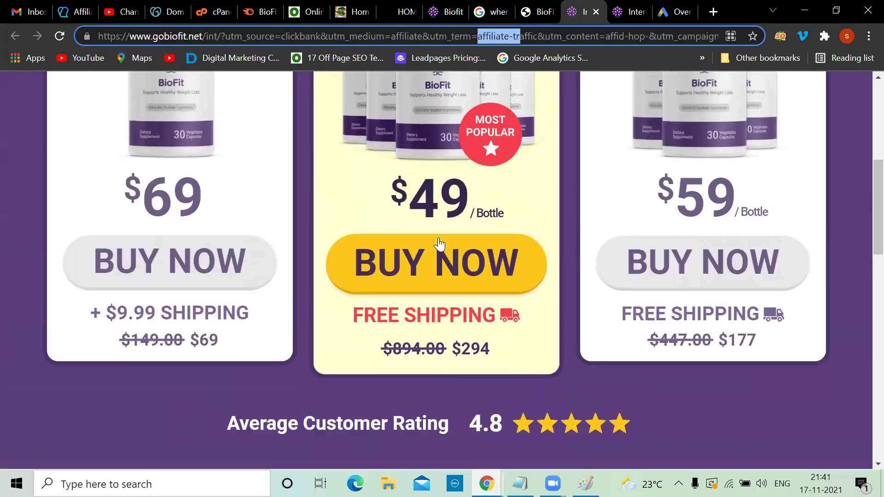
Step: Copy the page's guarantee text from "Biofit comes with a 100% Money-Back Guarantee" to "reason at all" into the Notepad file ffa-blogs, below d2
{"action": "scroll", "coordinate": [440, 244], "scroll_direction": "down", "scroll_amount": 10}
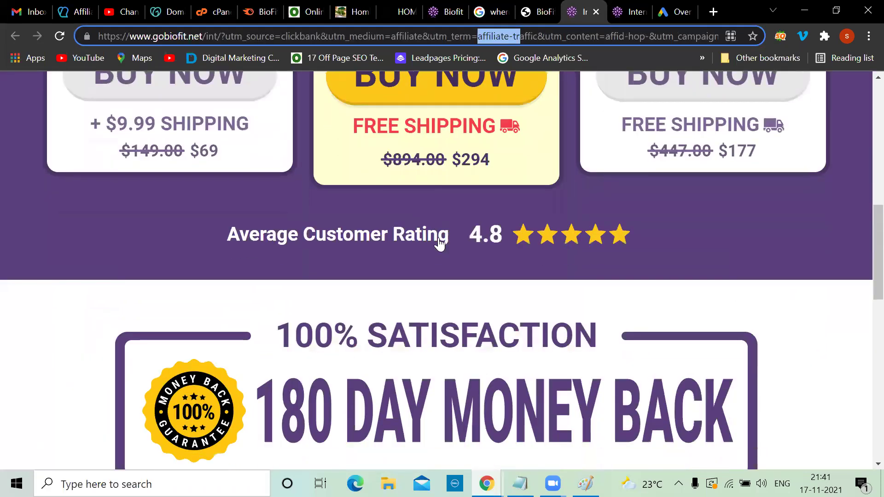
{"action": "scroll", "coordinate": [440, 244], "scroll_direction": "down", "scroll_amount": 3}
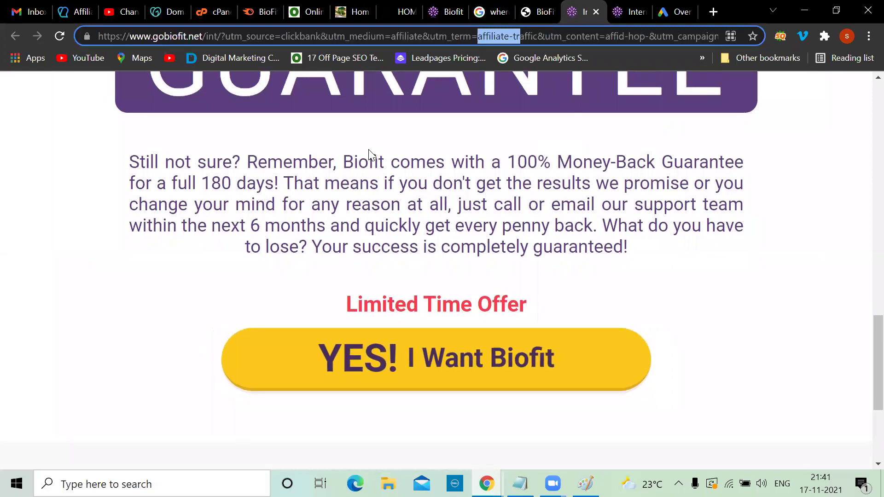
{"action": "left_click_drag", "start_coordinate": [344, 157], "coordinate": [447, 199]}
{"action": "key", "text": "ctrl+c"}
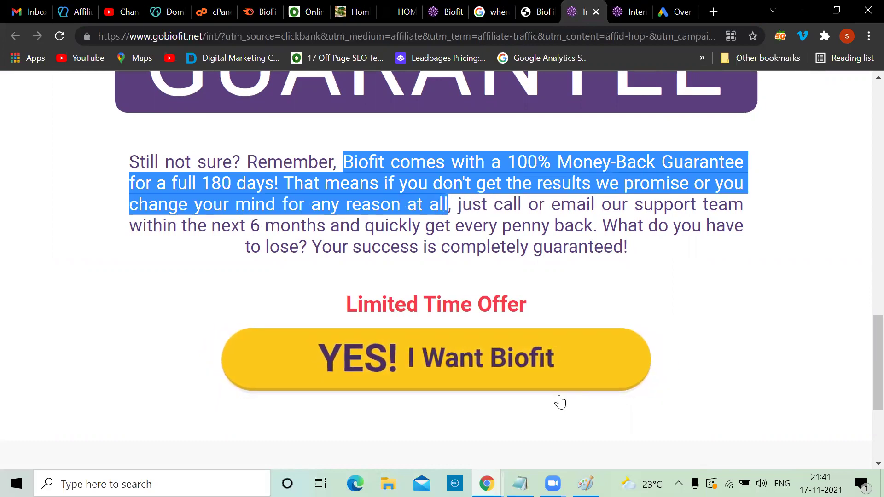
{"action": "left_click", "coordinate": [520, 483]}
{"action": "scroll", "coordinate": [315, 360], "scroll_direction": "down", "scroll_amount": 1}
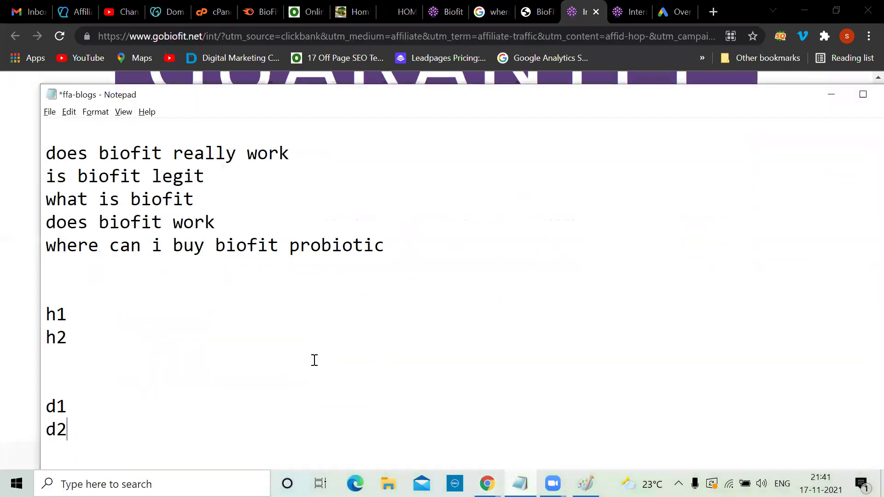
{"action": "key", "text": "Return"}
{"action": "key", "text": "Return"}
{"action": "key", "text": "Return"}
{"action": "key", "text": "ctrl+v"}
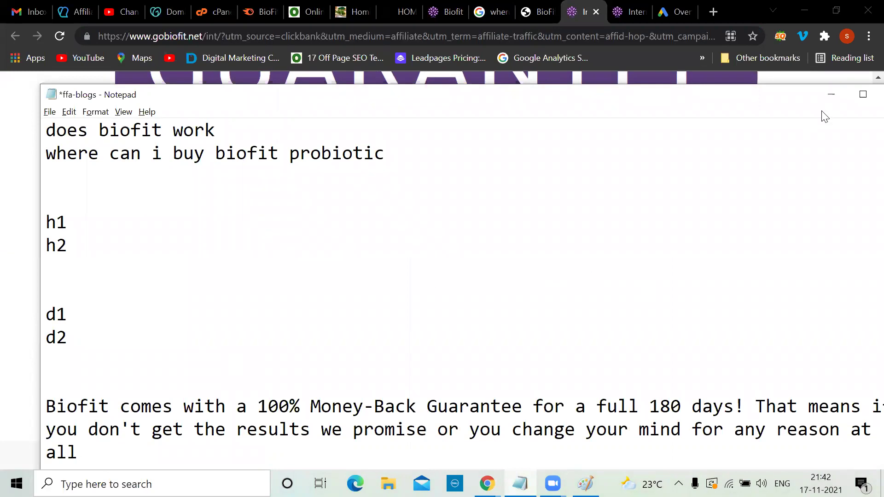
{"action": "left_click", "coordinate": [832, 94]}
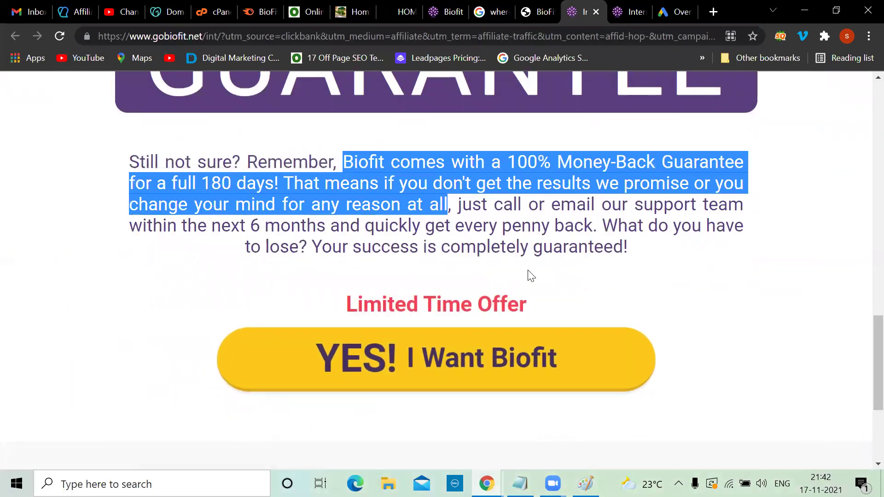
Step: Open the checkout page for the 6-bottle BioFit package and examine its banner claims, order summary and terms of sale
{"action": "scroll", "coordinate": [529, 271], "scroll_direction": "down", "scroll_amount": 4}
{"action": "scroll", "coordinate": [529, 271], "scroll_direction": "up", "scroll_amount": 4}
{"action": "scroll", "coordinate": [528, 275], "scroll_direction": "up", "scroll_amount": 15}
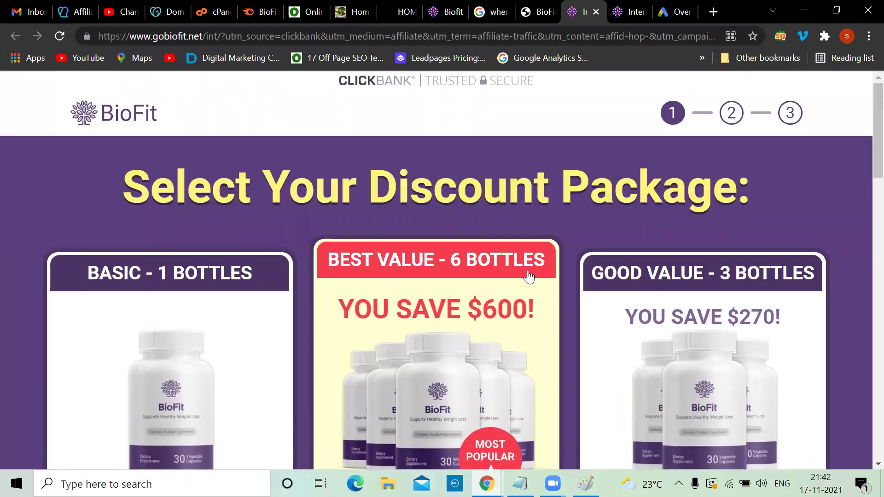
{"action": "scroll", "coordinate": [528, 275], "scroll_direction": "down", "scroll_amount": 6}
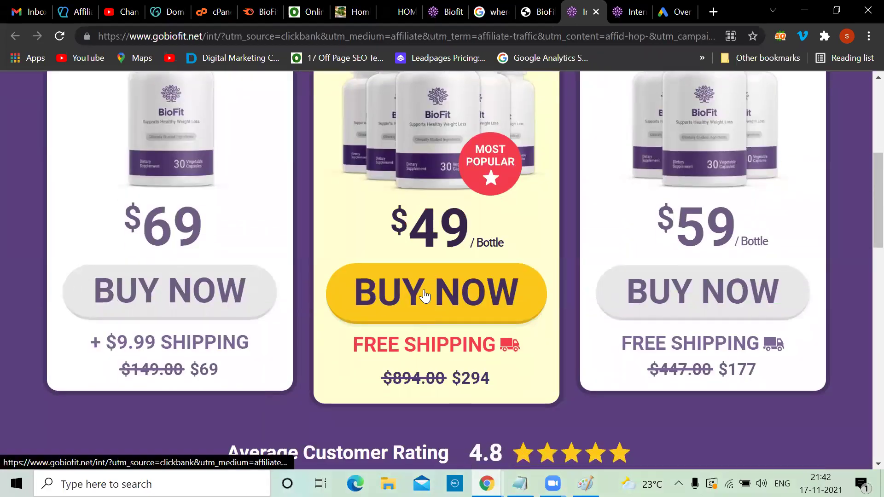
{"action": "left_click", "coordinate": [424, 296]}
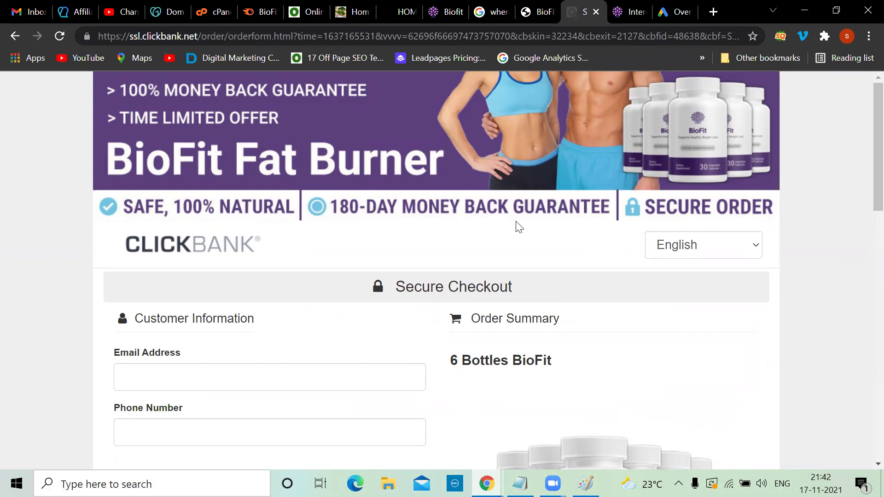
{"action": "scroll", "coordinate": [523, 256], "scroll_direction": "down", "scroll_amount": 7}
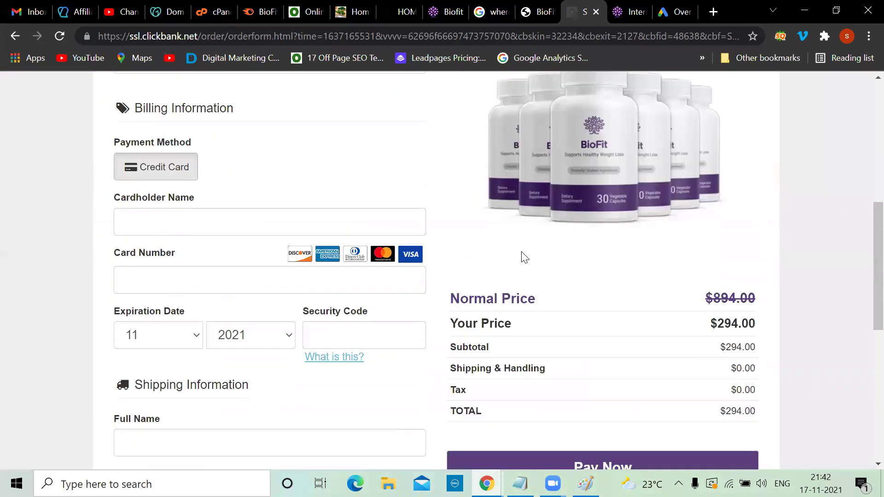
{"action": "scroll", "coordinate": [523, 256], "scroll_direction": "down", "scroll_amount": 8}
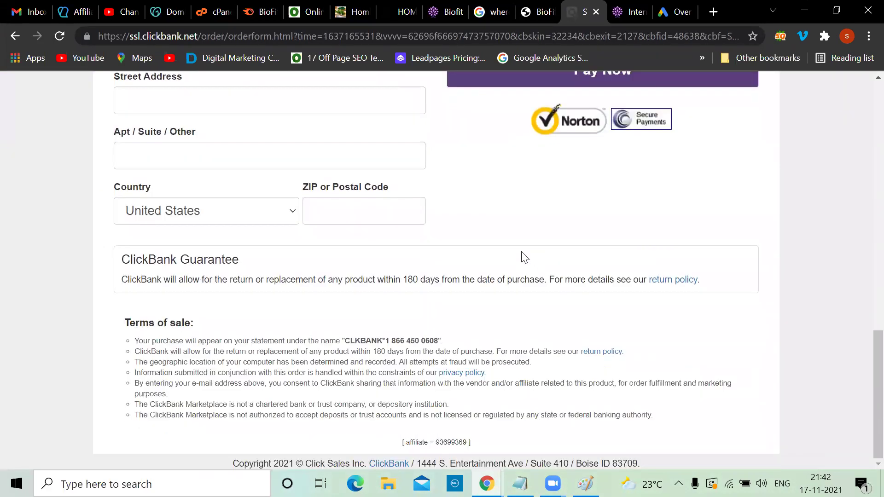
{"action": "scroll", "coordinate": [523, 257], "scroll_direction": "up", "scroll_amount": 20}
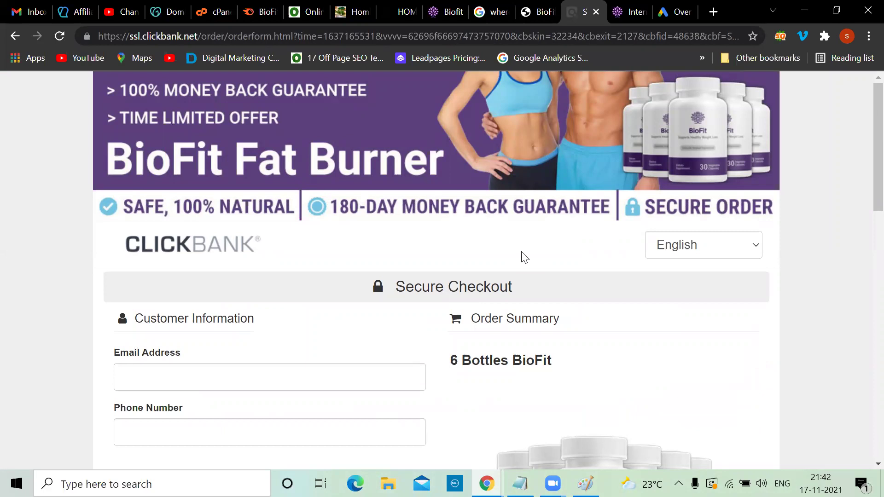
Step: Return to the Google Ads campaign draft and enter "Biofit Fat Burner" as the ad's first headline
{"action": "key", "text": "alt+Tab"}
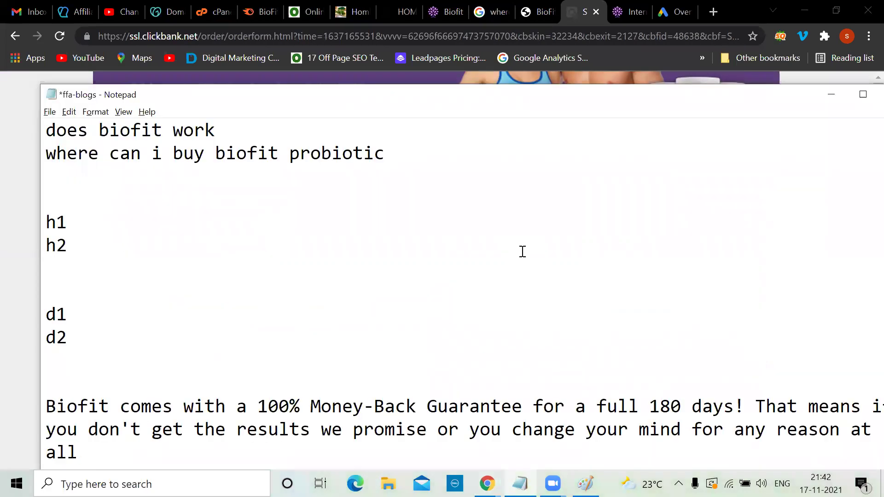
{"action": "key", "text": "alt+Tab"}
{"action": "mouse_move", "coordinate": [487, 484]}
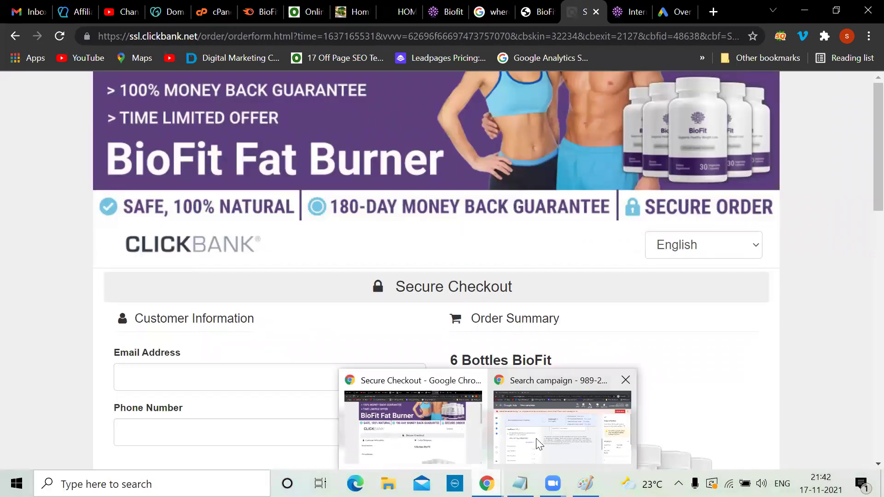
{"action": "left_click", "coordinate": [536, 440]}
{"action": "left_click", "coordinate": [147, 355]}
{"action": "type", "text": "Biofit Fat Burner"}
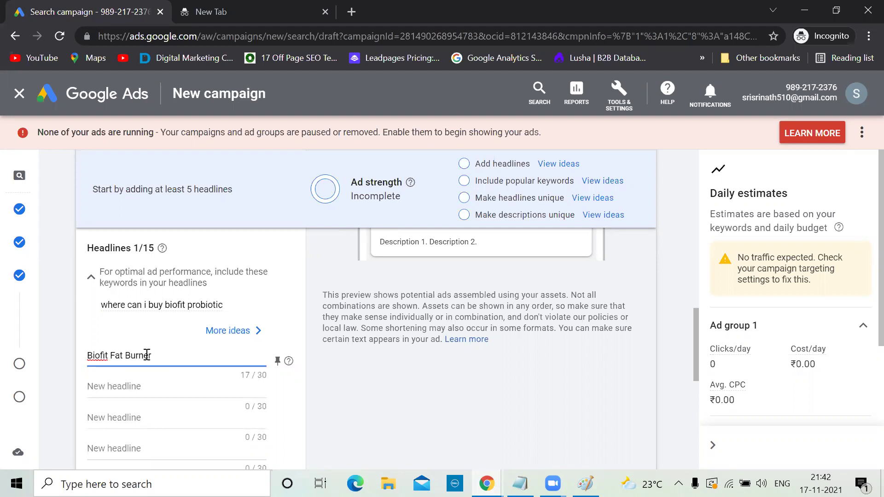
Step: Look through the competitors' ads in the Google results and the vendor's BioFit package and checkout pages for a selling point to add to the headline
{"action": "key", "text": "alt+Tab"}
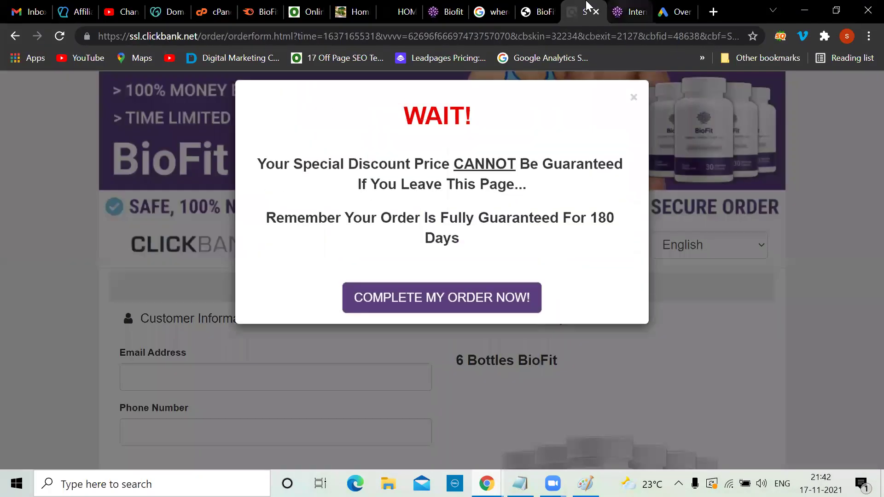
{"action": "left_click", "coordinate": [492, 12]}
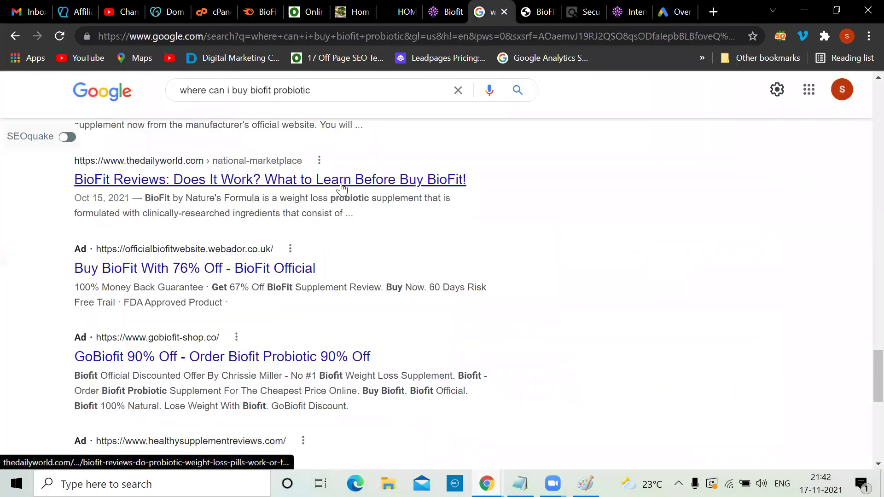
{"action": "scroll", "coordinate": [341, 188], "scroll_direction": "up", "scroll_amount": 20}
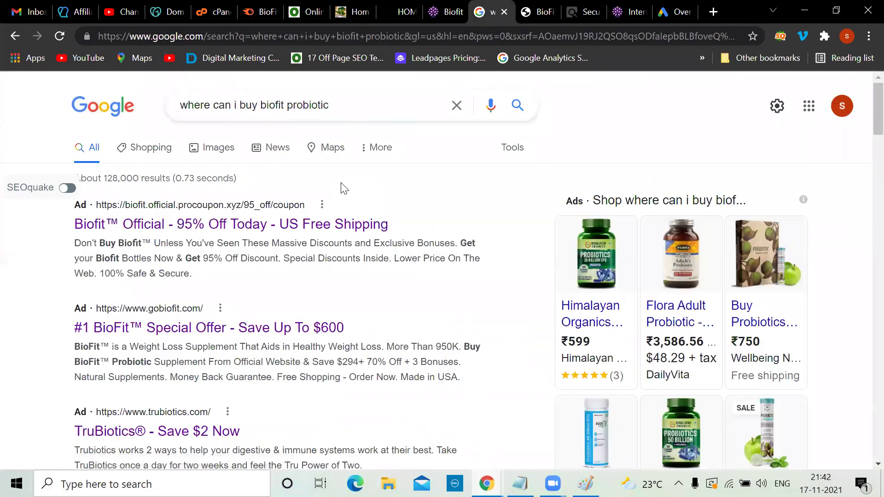
{"action": "key", "text": "alt+Tab"}
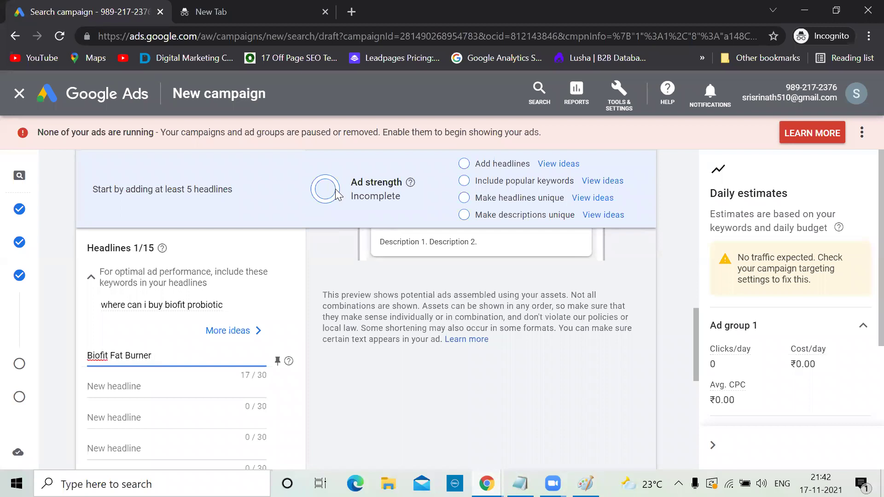
{"action": "key", "text": "alt+Tab"}
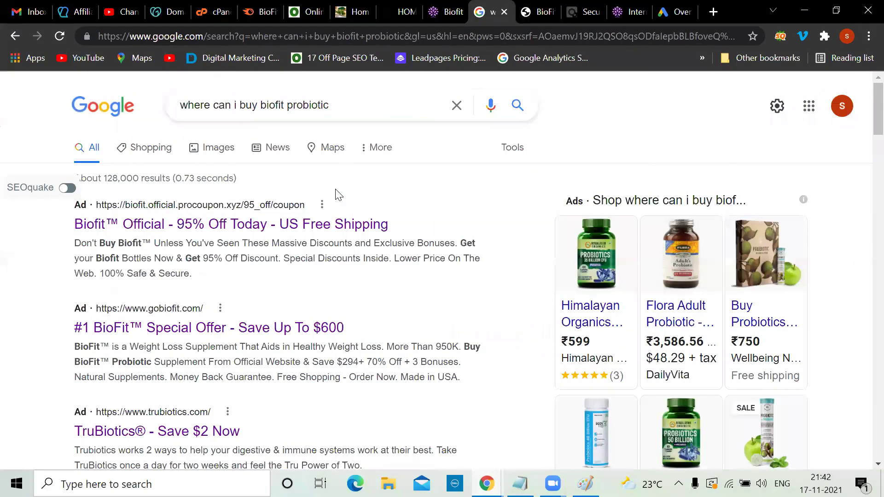
{"action": "key", "text": "alt+Tab"}
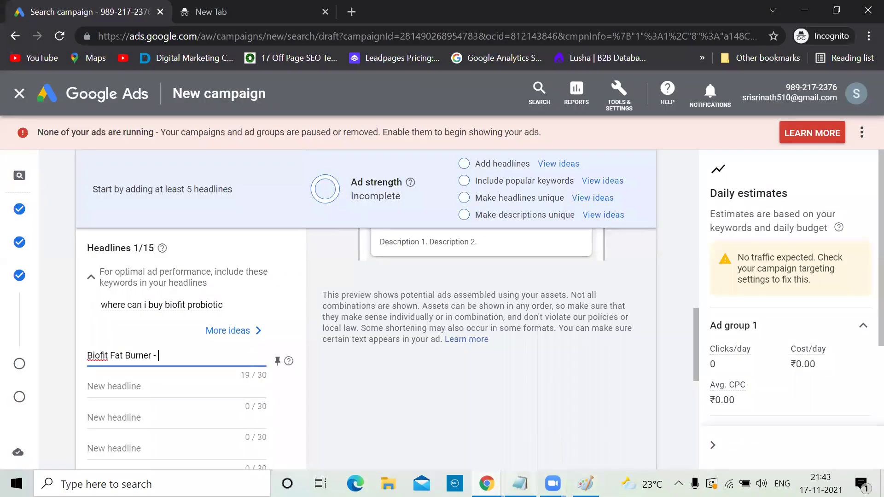
{"action": "key", "text": "alt+Tab"}
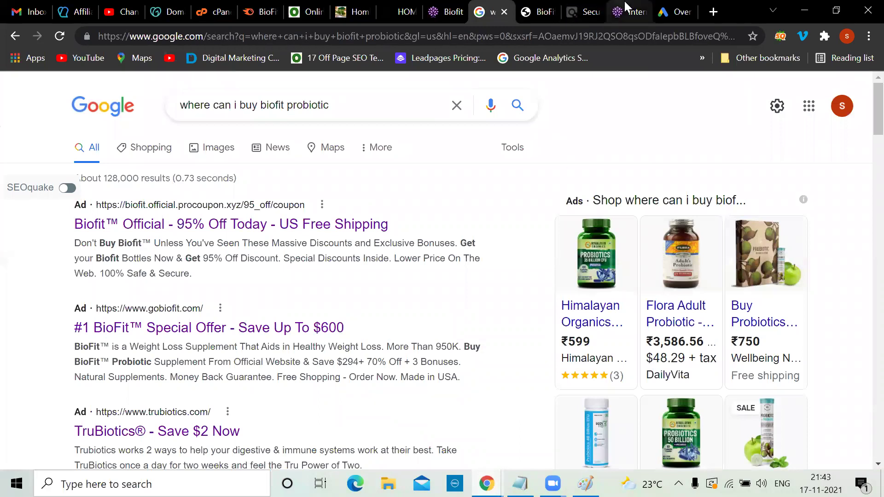
{"action": "left_click", "coordinate": [624, 9]}
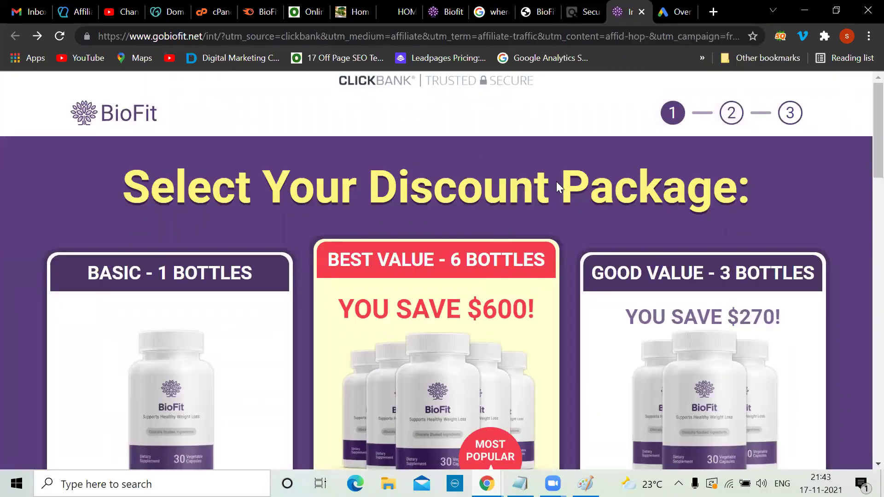
{"action": "left_click", "coordinate": [587, 11]}
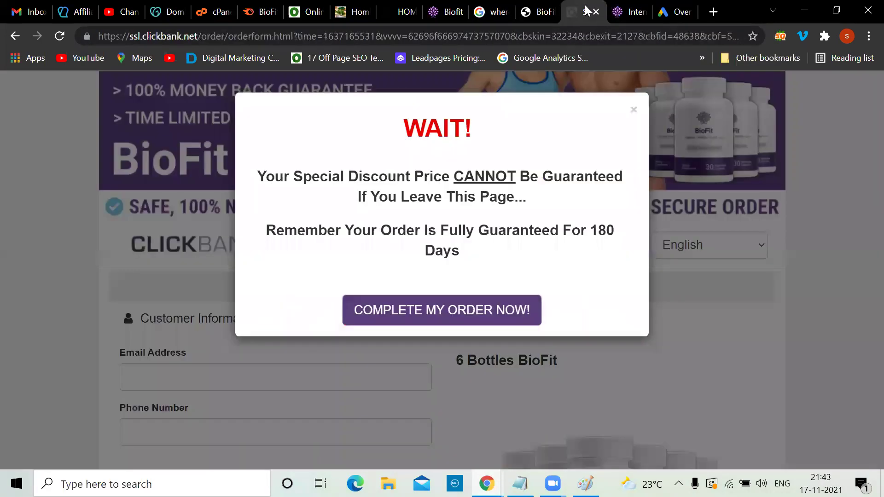
{"action": "left_click", "coordinate": [634, 109]}
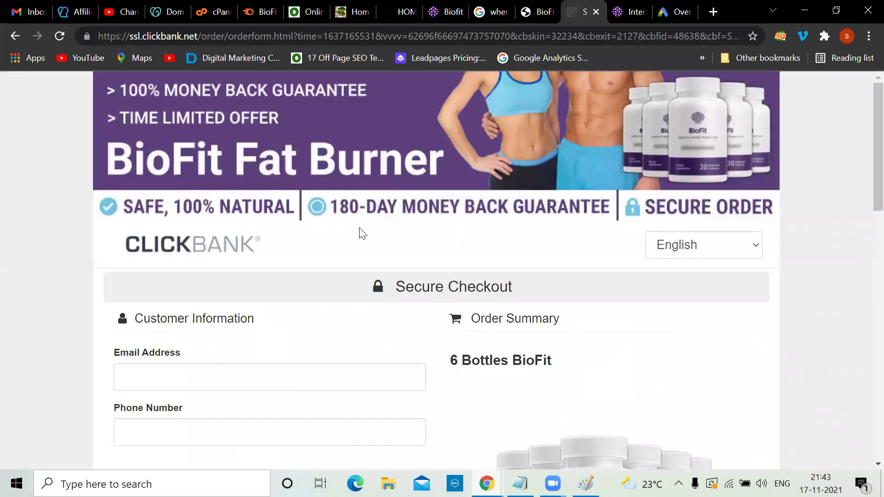
Step: Extend the ad's first headline to "Biofit Fat Burner - 100% Natural"
{"action": "key", "text": "alt+Tab"}
{"action": "type", "text": "100"}
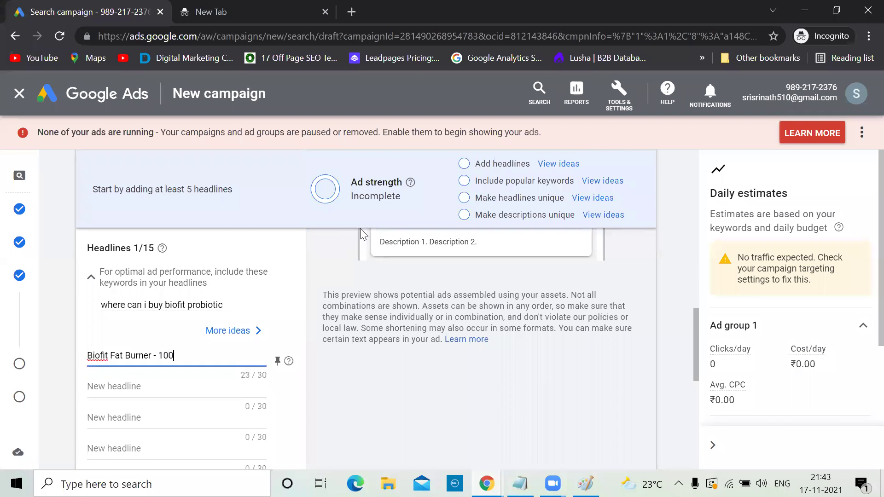
{"action": "type", "text": "% Natural"}
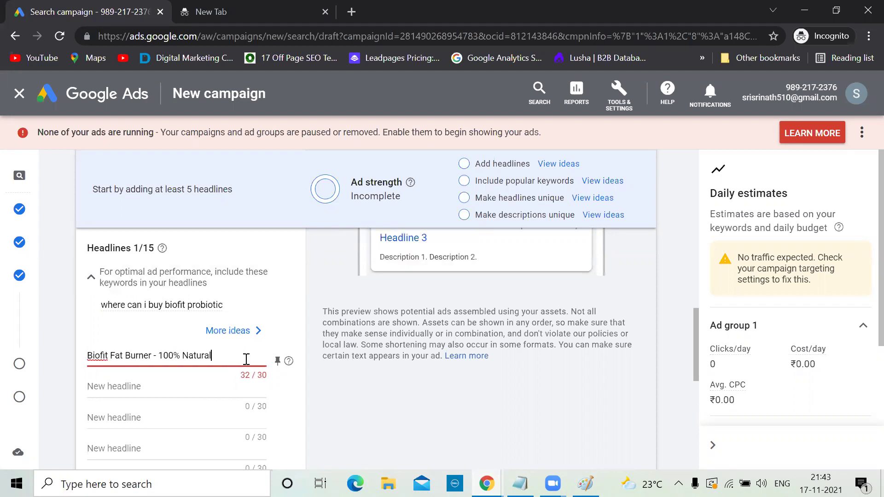
Step: Replace "Fat Burner" with "probiotic" in the first headline so it reads "Biofit probiotic - 100% Natural"
{"action": "left_click", "coordinate": [151, 355]}
{"action": "key", "text": "BackSpace"}
{"action": "key", "text": "BackSpace"}
{"action": "key", "text": "BackSpace"}
{"action": "key", "text": "BackSpace"}
{"action": "key", "text": "BackSpace"}
{"action": "key", "text": "BackSpace"}
{"action": "key", "text": "BackSpace"}
{"action": "key", "text": "BackSpace"}
{"action": "key", "text": "BackSpace"}
{"action": "key", "text": "BackSpace"}
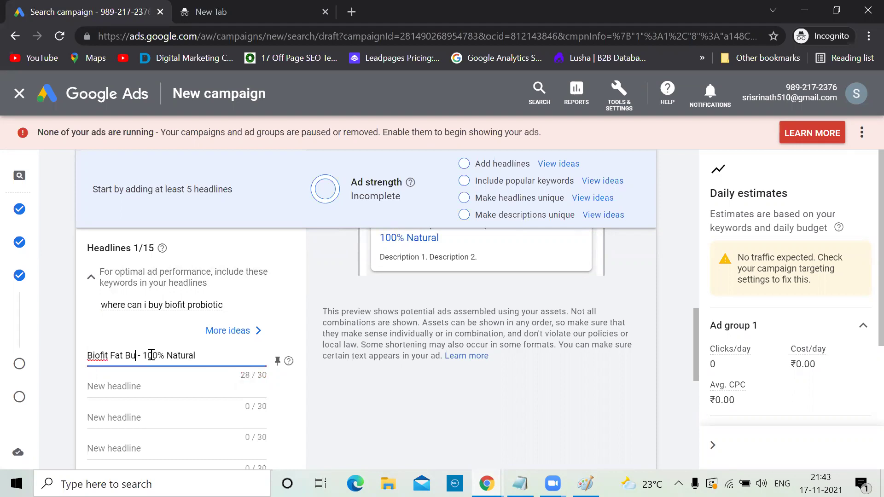
{"action": "type", "text": "probio"}
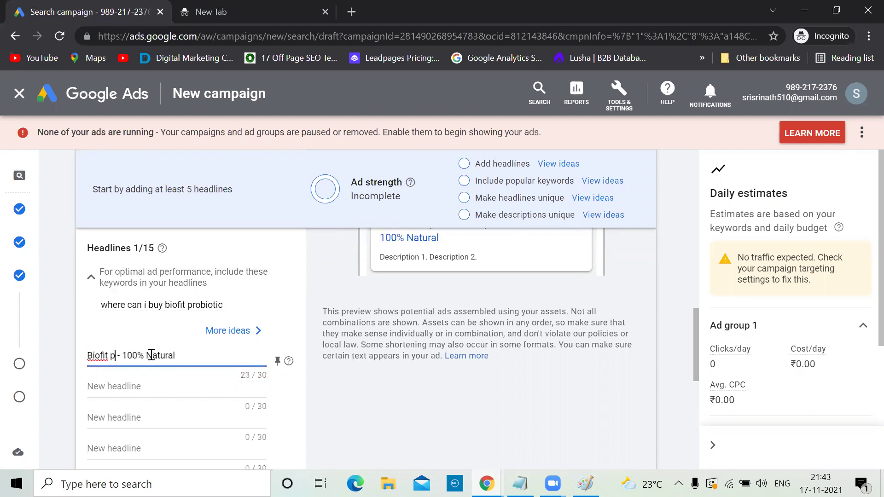
{"action": "type", "text": "tic"}
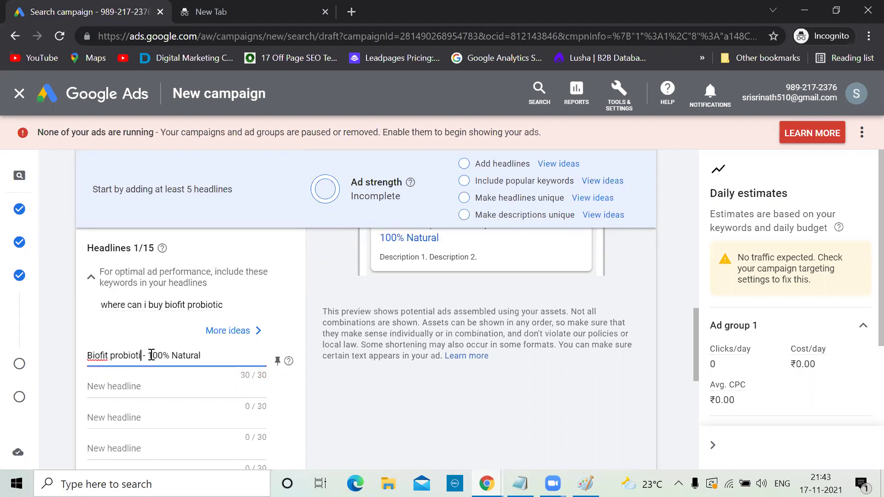
Step: Check the product wording on the BioFit sales page and healthysupplement.online, and remove the space after the hyphen in the ad's first headline
{"action": "key", "text": "alt+Tab"}
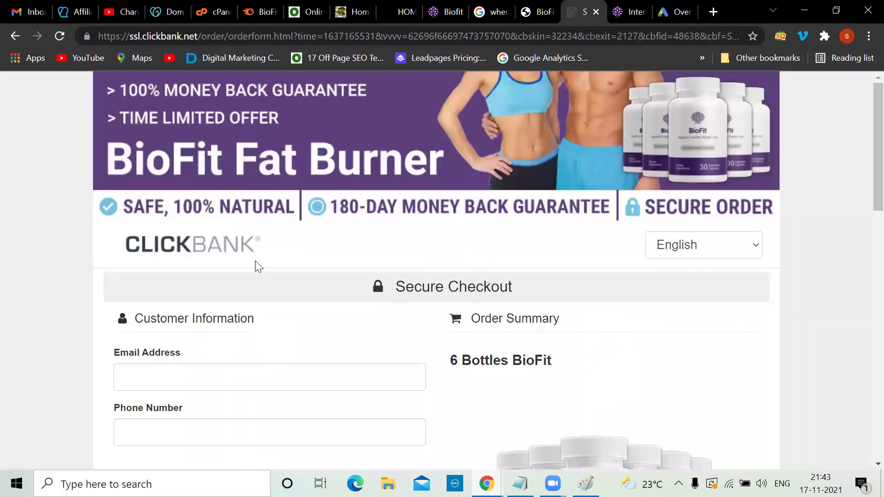
{"action": "left_click", "coordinate": [440, 7]}
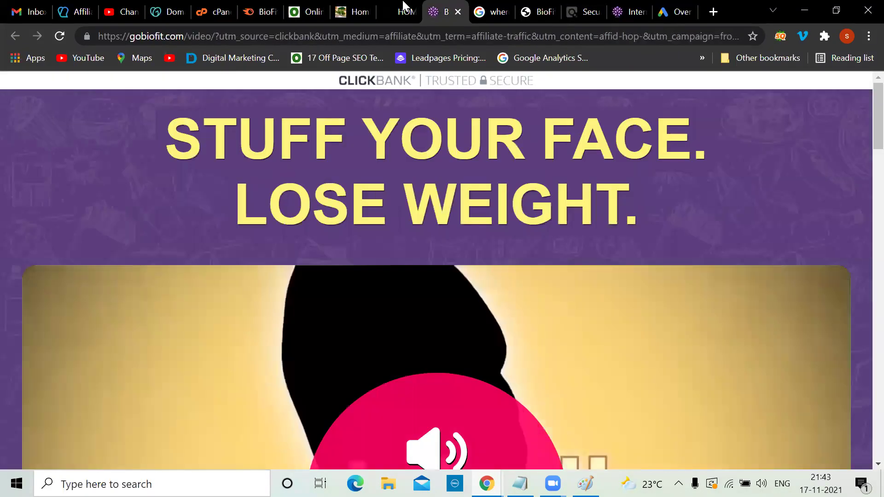
{"action": "left_click", "coordinate": [404, 10]}
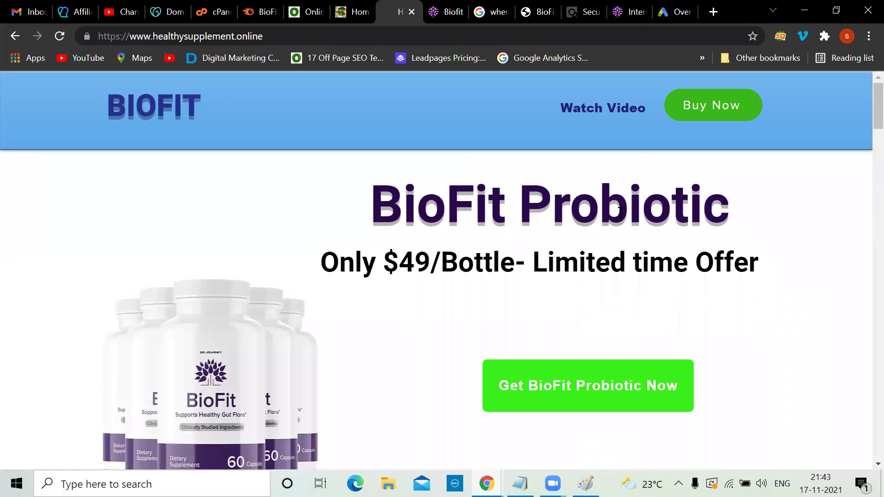
{"action": "key", "text": "alt+Tab"}
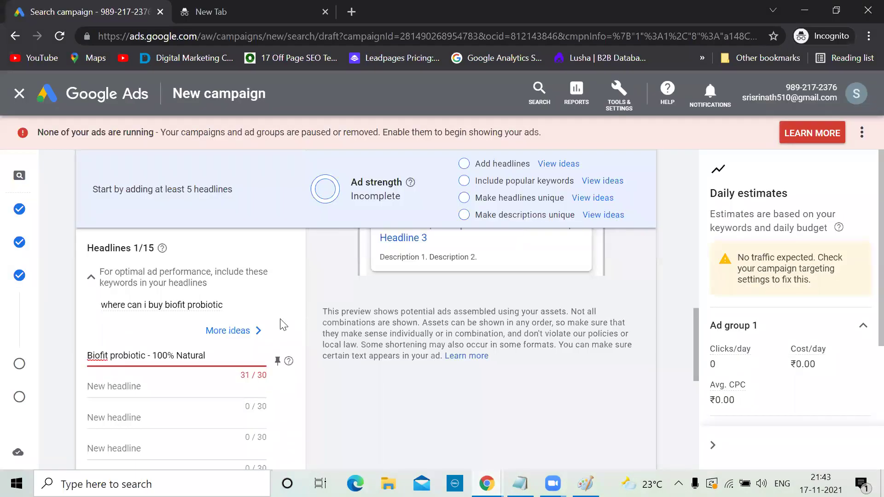
{"action": "left_click", "coordinate": [154, 357]}
{"action": "key", "text": "BackSpace"}
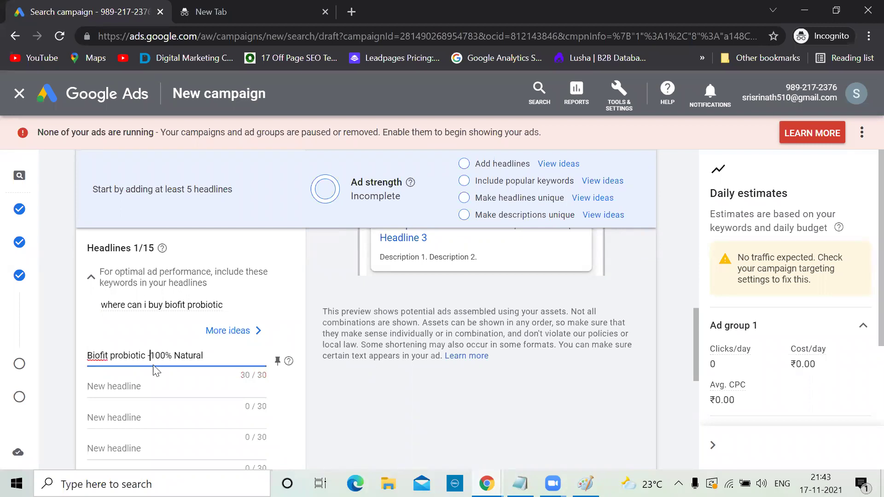
Step: Check the BioFit package and ClickBank checkout pages for the guarantee, and enter "Biofit - 180 Day Money Back" as the ad's second headline
{"action": "left_click", "coordinate": [138, 383]}
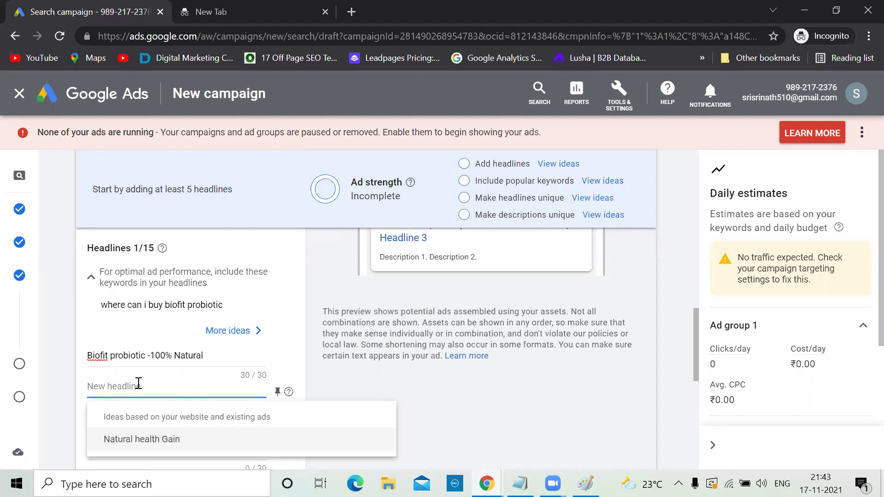
{"action": "type", "text": "Biofit -"}
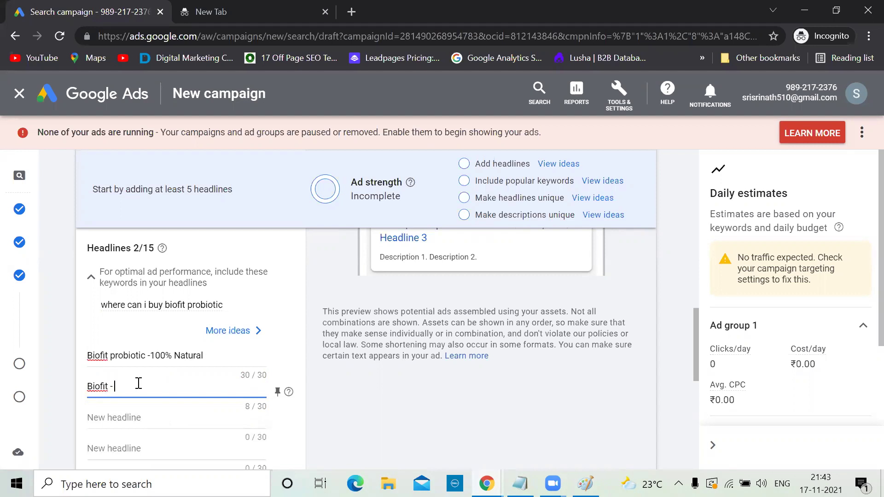
{"action": "key", "text": "alt+Tab"}
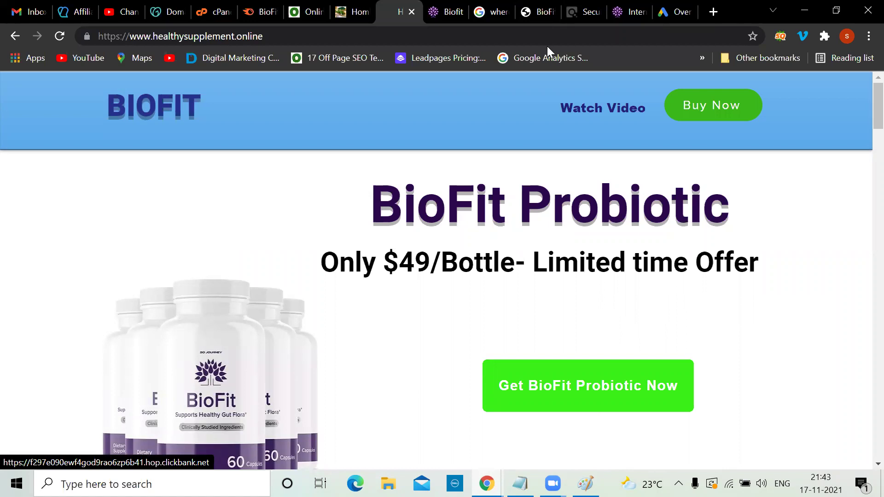
{"action": "left_click", "coordinate": [650, 7]}
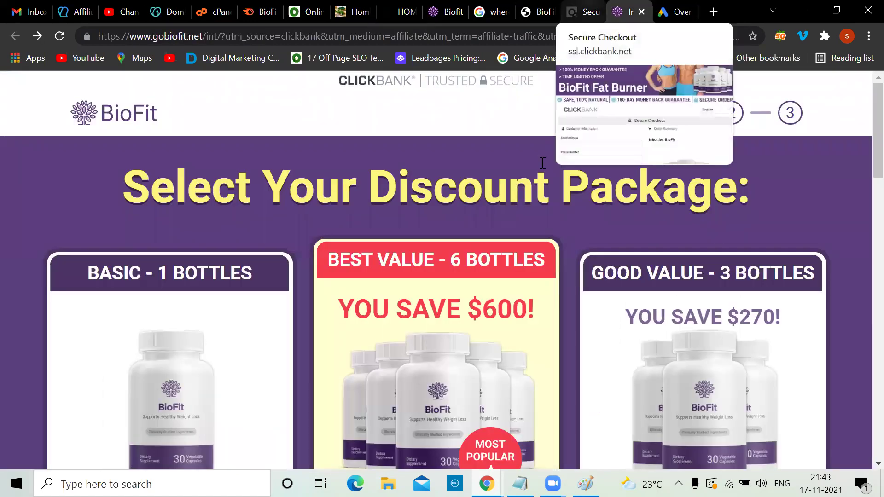
{"action": "scroll", "coordinate": [538, 207], "scroll_direction": "down", "scroll_amount": 5}
{"action": "left_click", "coordinate": [574, 10]}
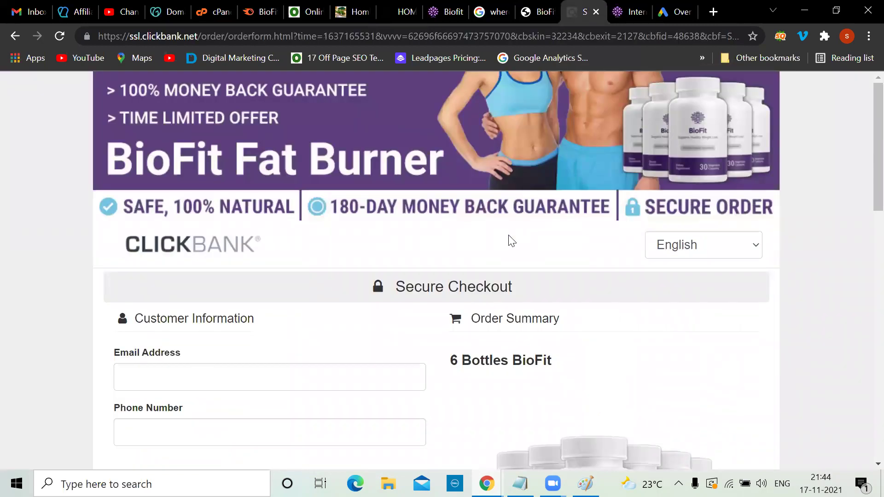
{"action": "key", "text": "alt+Tab"}
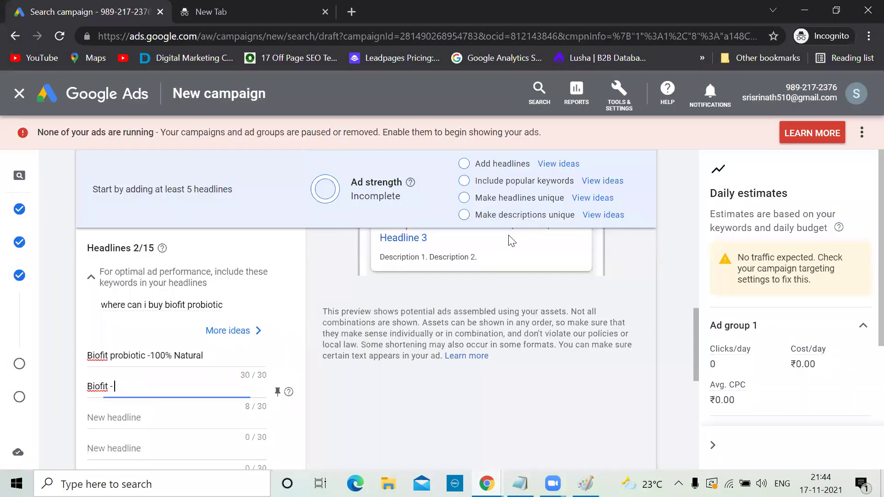
{"action": "key", "text": "alt+Tab"}
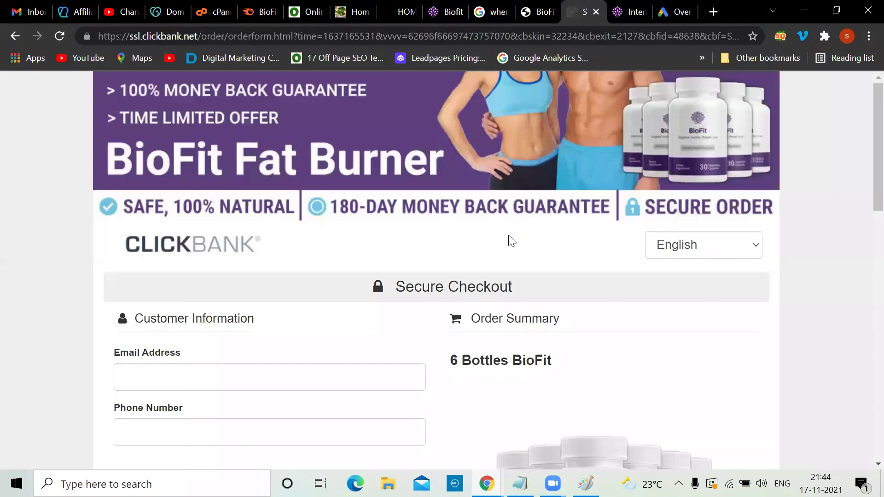
{"action": "key", "text": "alt+Tab"}
{"action": "type", "text": "18"}
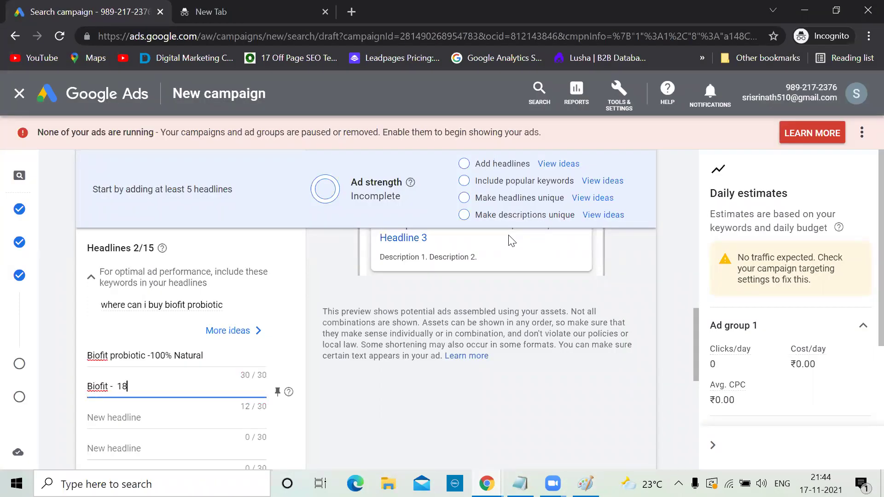
{"action": "type", "text": "0 Day Money Back"}
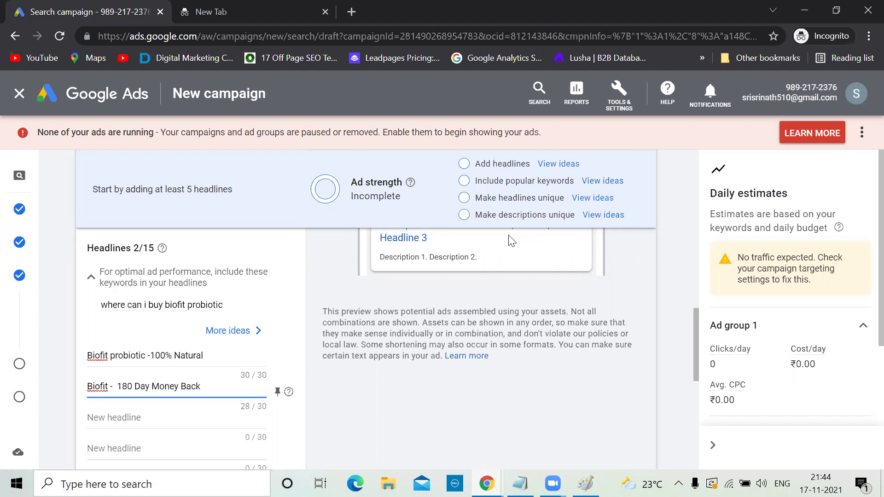
Step: Recheck the ClickBank checkout page's product claims and enter "Biofit- Perfect Fat Burner" as the third headline
{"action": "scroll", "coordinate": [242, 306], "scroll_direction": "down", "scroll_amount": 2}
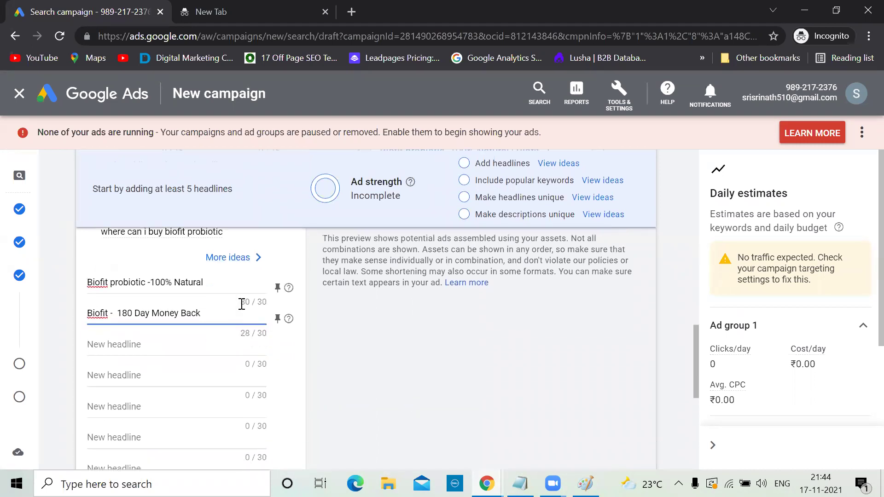
{"action": "left_click", "coordinate": [154, 339]}
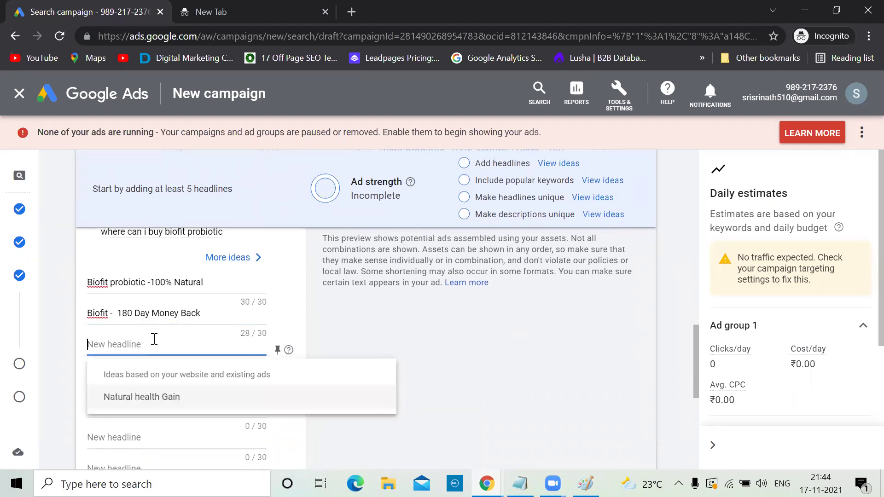
{"action": "key", "text": "alt+Tab"}
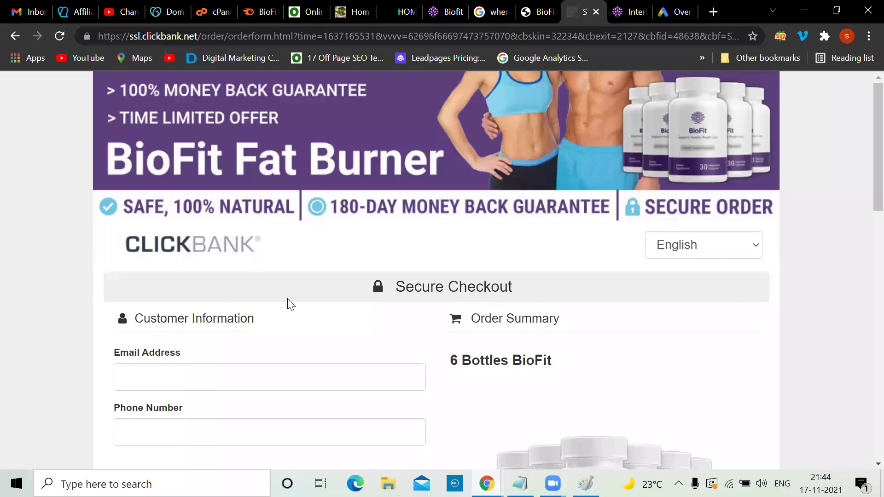
{"action": "key", "text": "alt+Tab"}
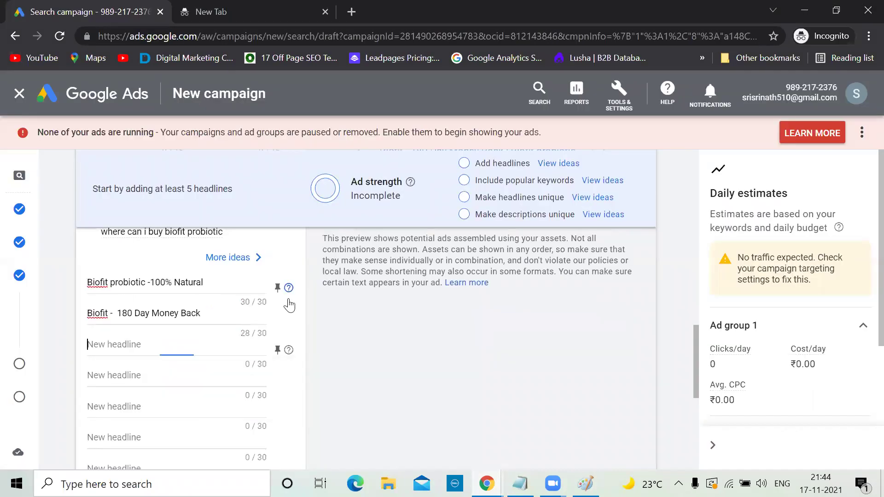
{"action": "mouse_move", "coordinate": [289, 302]}
{"action": "type", "text": "Bi"}
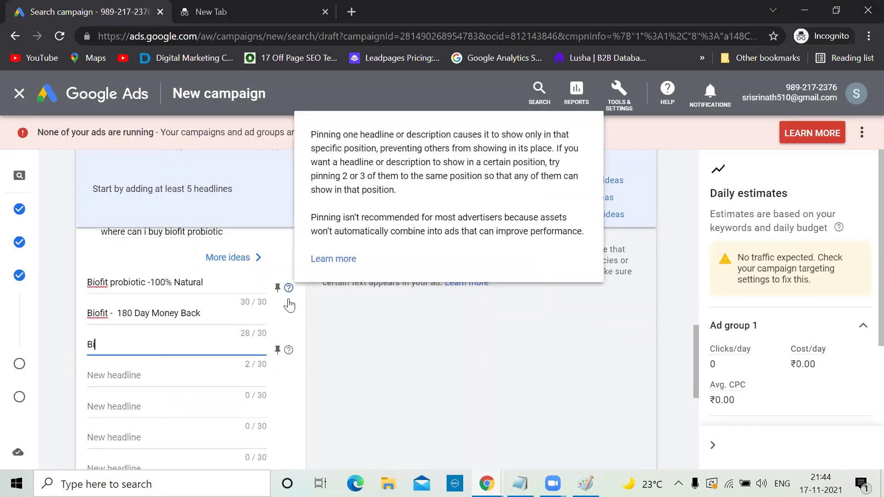
{"action": "type", "text": "ofit- Perfect Fat Burner"}
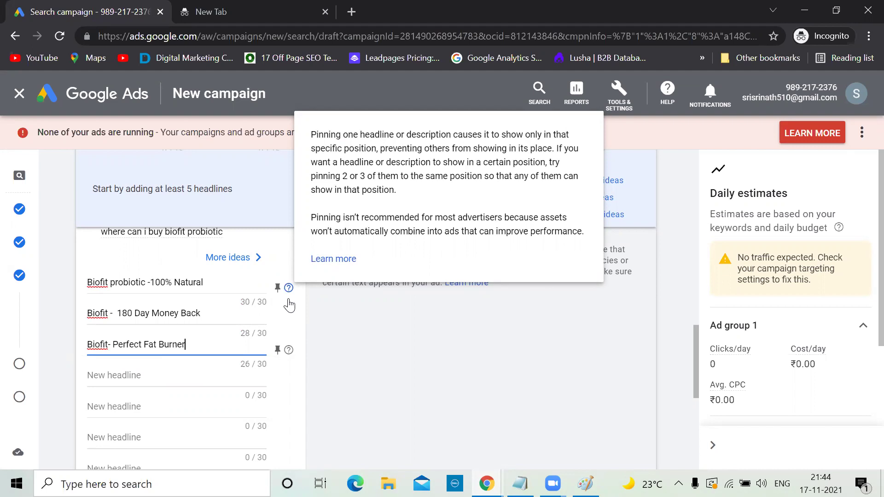
Step: Copy the gobiofit.com ad title "#1 BioFit™ Special Offer - Save Up To $600" from the Google results into the fourth headline
{"action": "left_click", "coordinate": [130, 374]}
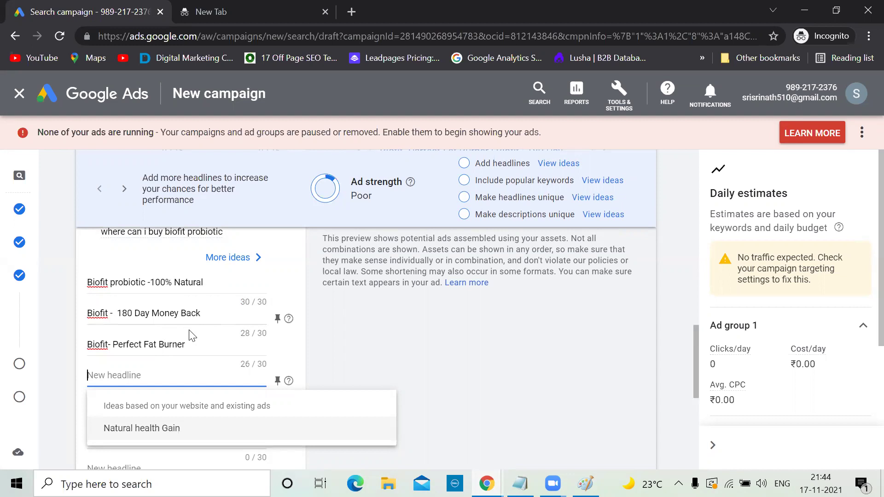
{"action": "scroll", "coordinate": [189, 335], "scroll_direction": "up", "scroll_amount": 2}
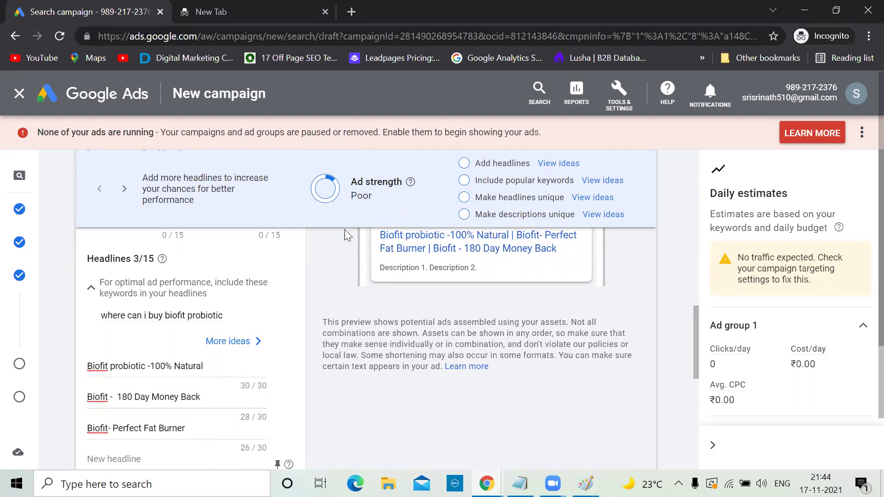
{"action": "key", "text": "Tab"}
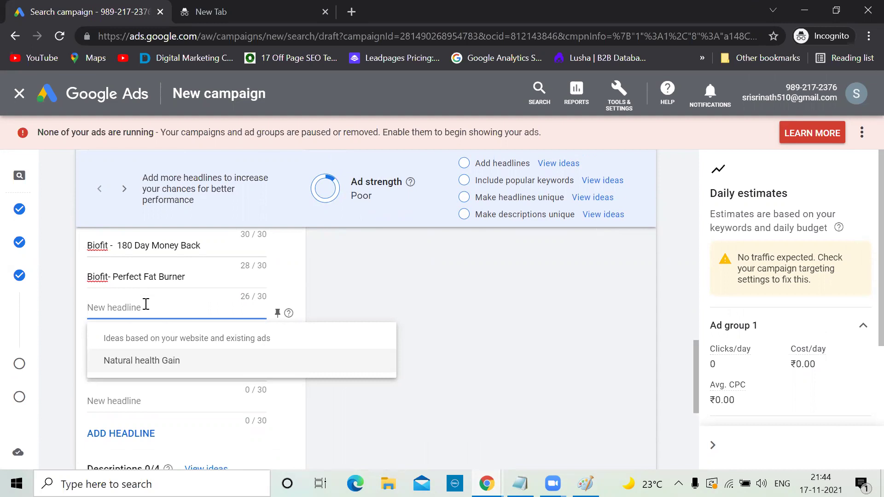
{"action": "scroll", "coordinate": [146, 304], "scroll_direction": "up", "scroll_amount": 1}
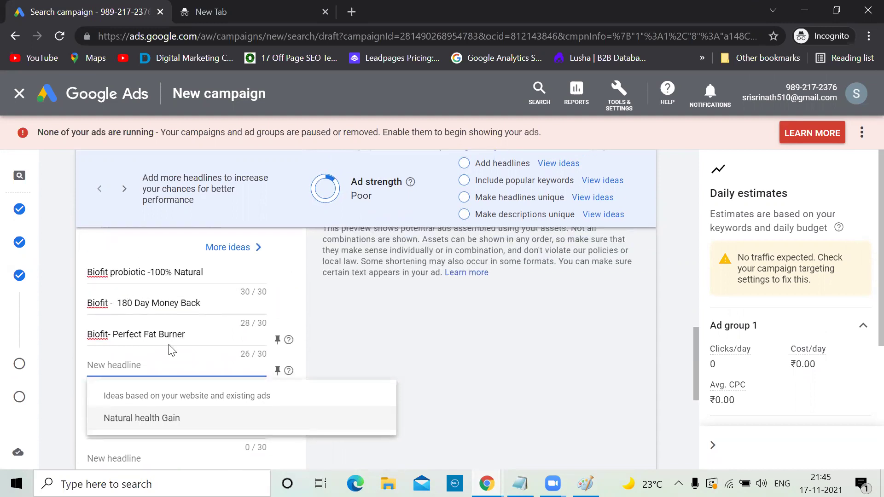
{"action": "key", "text": "alt+Tab"}
{"action": "left_click", "coordinate": [486, 11]}
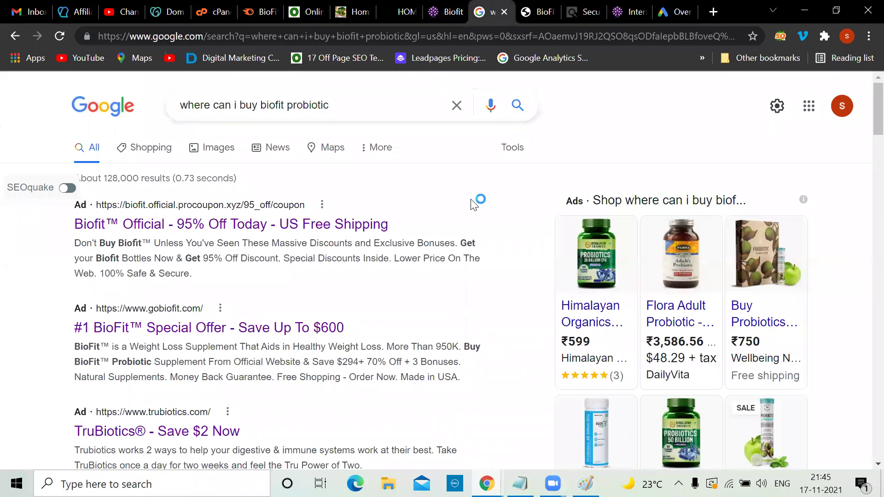
{"action": "scroll", "coordinate": [428, 258], "scroll_direction": "down", "scroll_amount": 1}
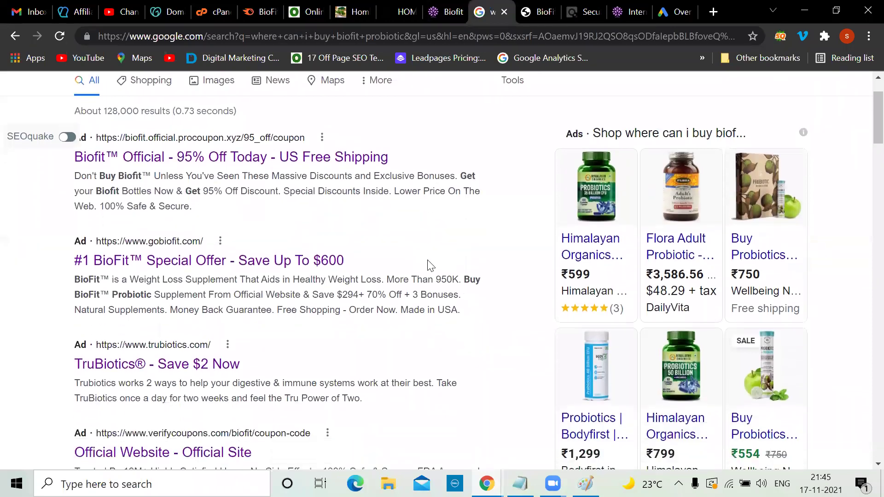
{"action": "scroll", "coordinate": [428, 265], "scroll_direction": "up", "scroll_amount": 1}
{"action": "left_click_drag", "start_coordinate": [352, 310], "coordinate": [72, 308]}
{"action": "key", "text": "ctrl+c"}
{"action": "key", "text": "alt+Tab"}
{"action": "left_click", "coordinate": [144, 364]}
{"action": "key", "text": "ctrl+v"}
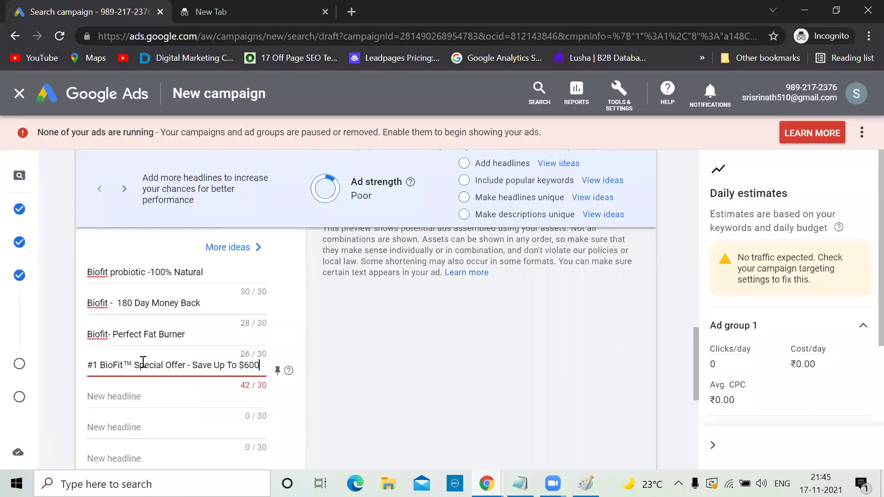
Step: Trim the end of the fourth headline so it reads "#1 BioFit™ Special Offer"
{"action": "key", "text": "BackSpace"}
{"action": "key", "text": "BackSpace"}
{"action": "key", "text": "BackSpace"}
{"action": "key", "text": "BackSpace"}
{"action": "key", "text": "BackSpace"}
{"action": "key", "text": "BackSpace"}
{"action": "key", "text": "BackSpace"}
{"action": "key", "text": "BackSpace"}
{"action": "key", "text": "BackSpace"}
{"action": "key", "text": "BackSpace"}
{"action": "key", "text": "BackSpace"}
{"action": "key", "text": "BackSpace"}
{"action": "key", "text": "BackSpace"}
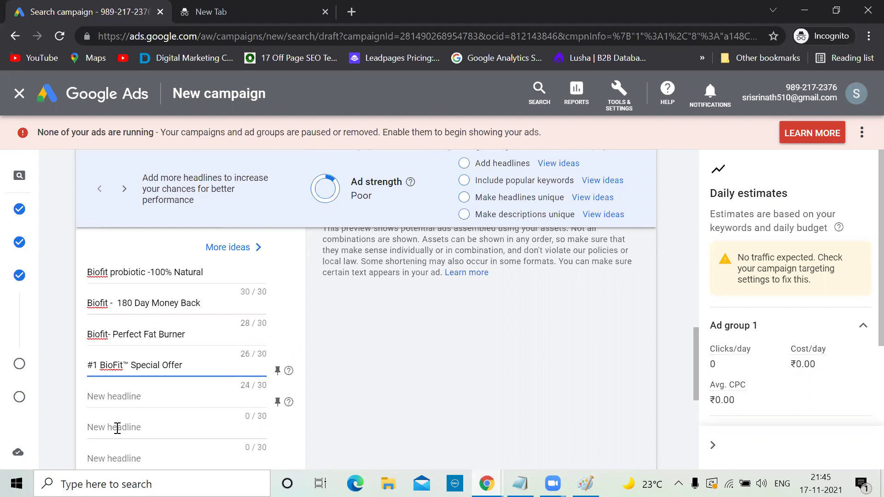
Step: Copy "Save Up To $600" from the gobiofit.com ad title in the Google results into the fifth headline
{"action": "left_click", "coordinate": [123, 397]}
{"action": "key", "text": "alt+Tab"}
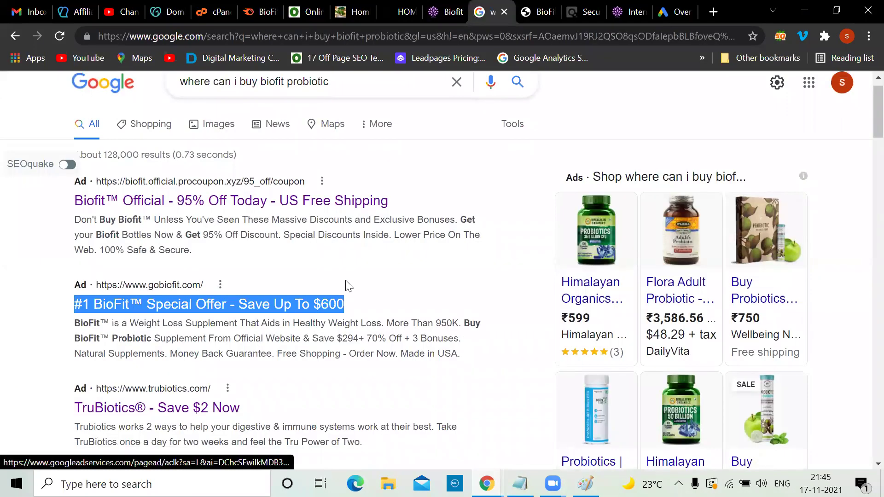
{"action": "left_click", "coordinate": [376, 297]}
{"action": "left_click_drag", "start_coordinate": [359, 304], "coordinate": [239, 304]}
{"action": "key", "text": "ctrl+c"}
{"action": "key", "text": "alt+Tab"}
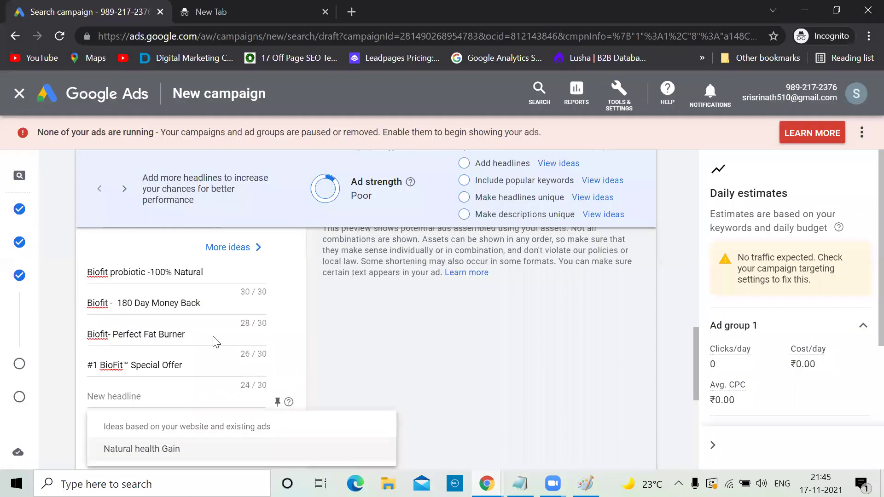
{"action": "key", "text": "ctrl+v"}
Step: Copy "US Free Shipping" from the "Biofit™ Official" ad title in the Google results into the sixth headline
{"action": "left_click", "coordinate": [131, 425]}
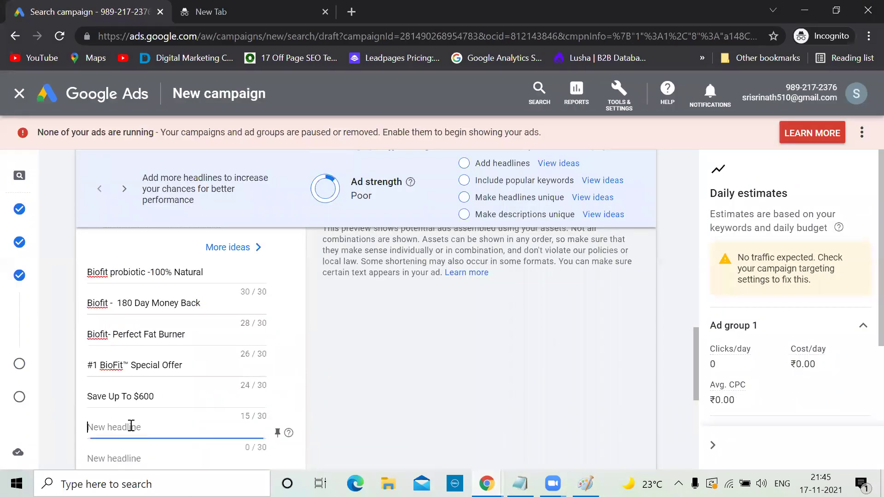
{"action": "key", "text": "alt+Tab"}
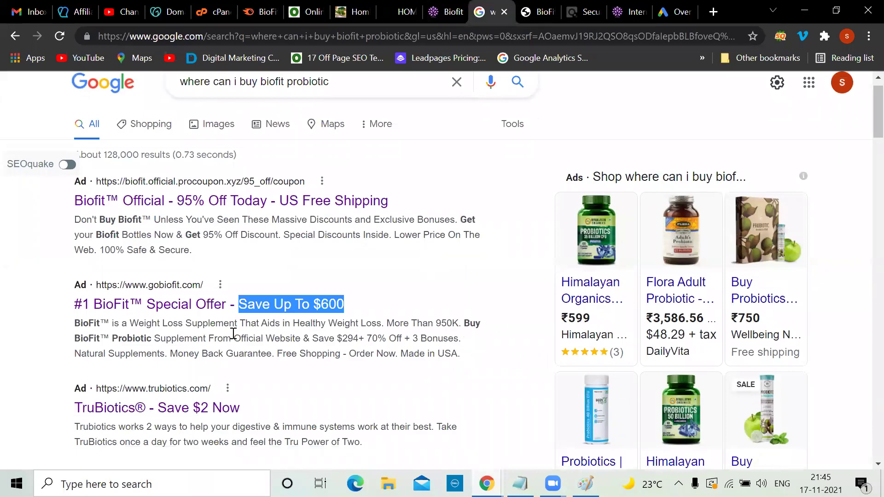
{"action": "scroll", "coordinate": [260, 323], "scroll_direction": "down", "scroll_amount": 3}
{"action": "scroll", "coordinate": [261, 321], "scroll_direction": "down", "scroll_amount": 1}
{"action": "scroll", "coordinate": [262, 321], "scroll_direction": "up", "scroll_amount": 4}
{"action": "left_click_drag", "start_coordinate": [391, 202], "coordinate": [283, 208]}
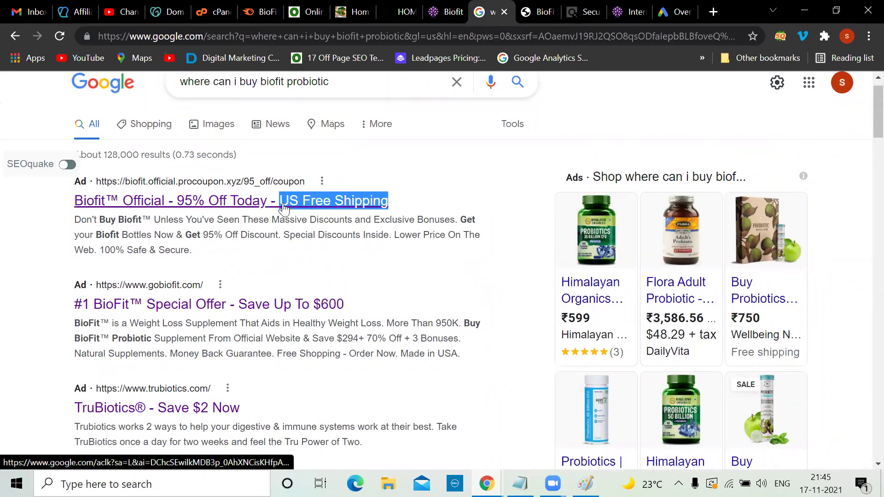
{"action": "key", "text": "alt+Tab"}
{"action": "left_click", "coordinate": [120, 422]}
{"action": "key", "text": "ctrl+v"}
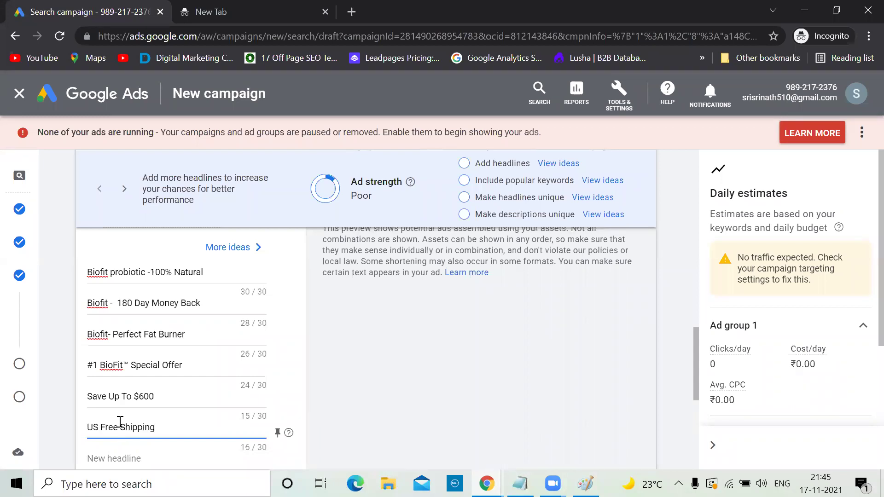
{"action": "left_click", "coordinate": [48, 259]}
Step: Copy the "Biofit comes with a 100% Money-Back Guarantee" paragraph from the ffa-blogs Notepad file into the ad's first description
{"action": "scroll", "coordinate": [48, 258], "scroll_direction": "down", "scroll_amount": 3}
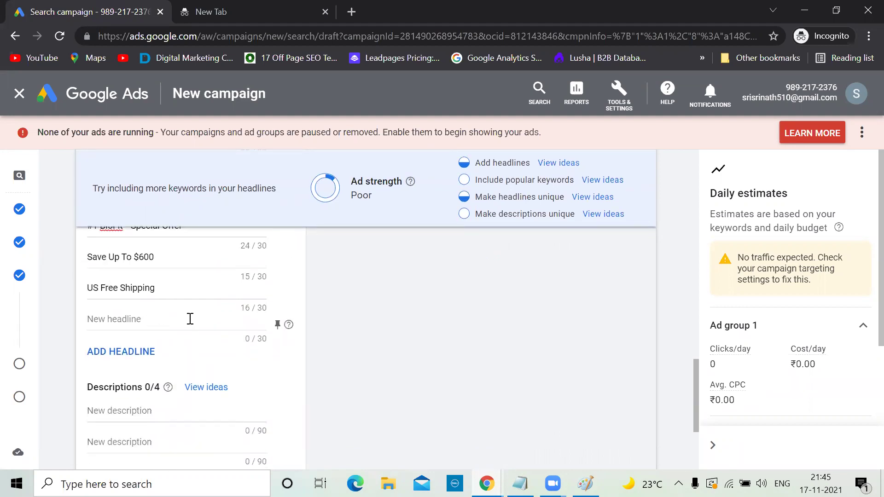
{"action": "scroll", "coordinate": [190, 318], "scroll_direction": "down", "scroll_amount": 2}
{"action": "left_click", "coordinate": [153, 334]}
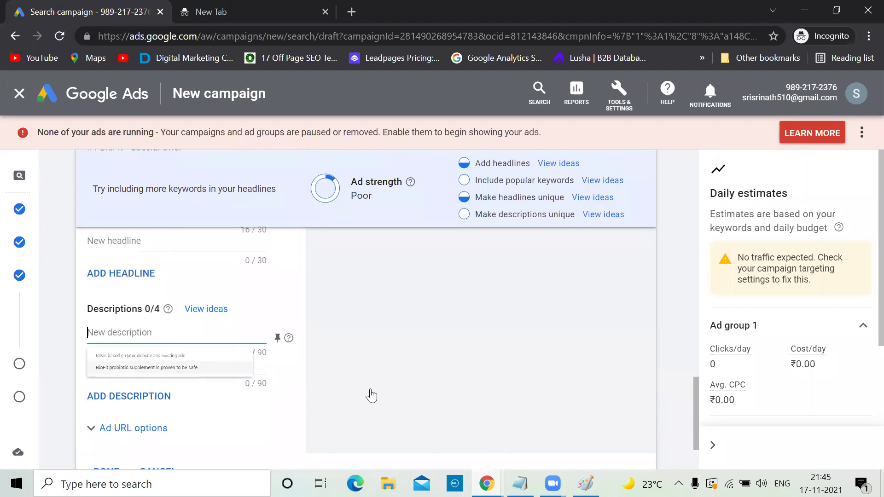
{"action": "left_click", "coordinate": [520, 484]}
{"action": "scroll", "coordinate": [458, 393], "scroll_direction": "down", "scroll_amount": 1}
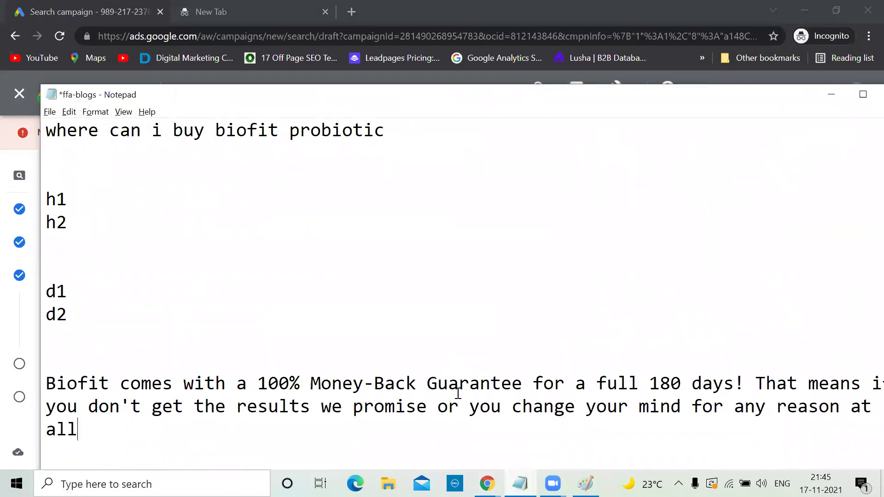
{"action": "left_click_drag", "start_coordinate": [78, 430], "coordinate": [52, 393]}
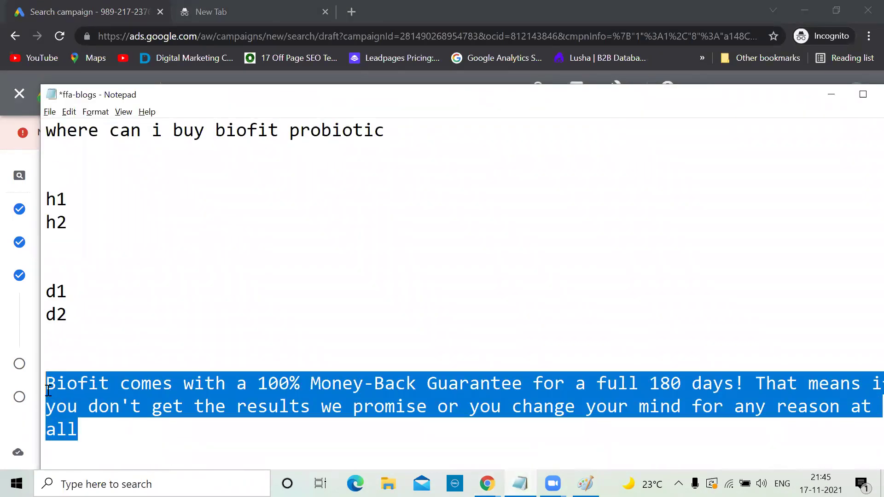
{"action": "key", "text": "ctrl+c"}
{"action": "key", "text": "alt+Tab"}
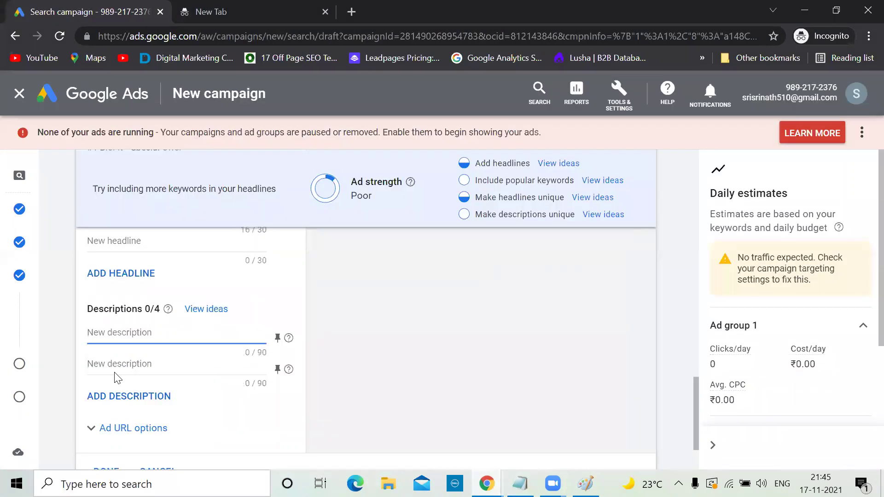
{"action": "key", "text": "ctrl+v"}
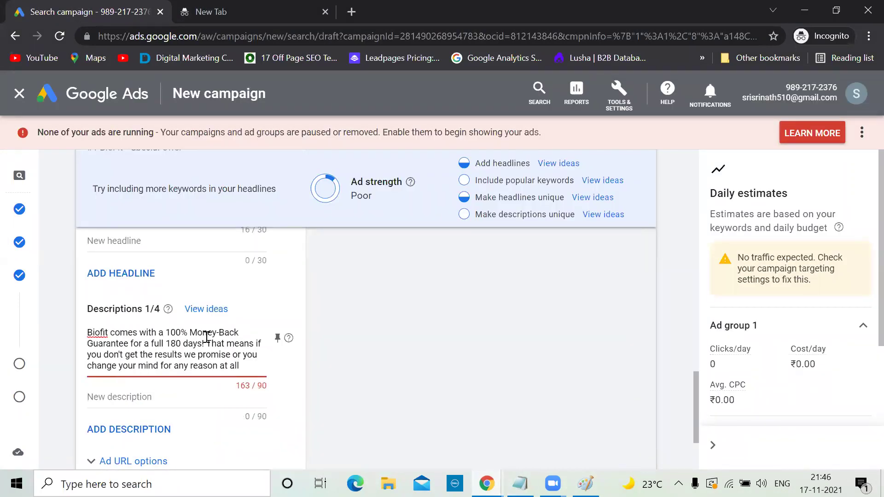
Step: Cut everything after "Guarantee for a full 180 days" from the first description and paste it into the second description
{"action": "left_click_drag", "start_coordinate": [203, 343], "coordinate": [243, 363]}
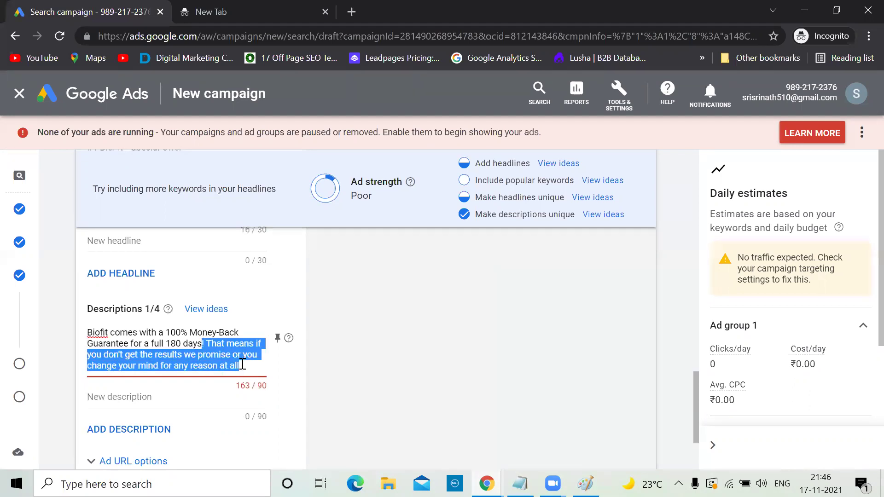
{"action": "key", "text": "BackSpace"}
{"action": "left_click", "coordinate": [158, 377]}
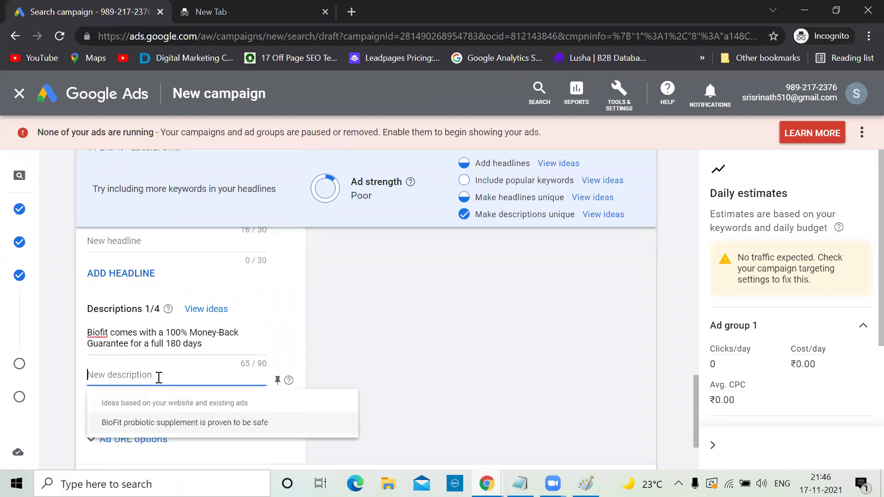
{"action": "key", "text": "ctrl+v"}
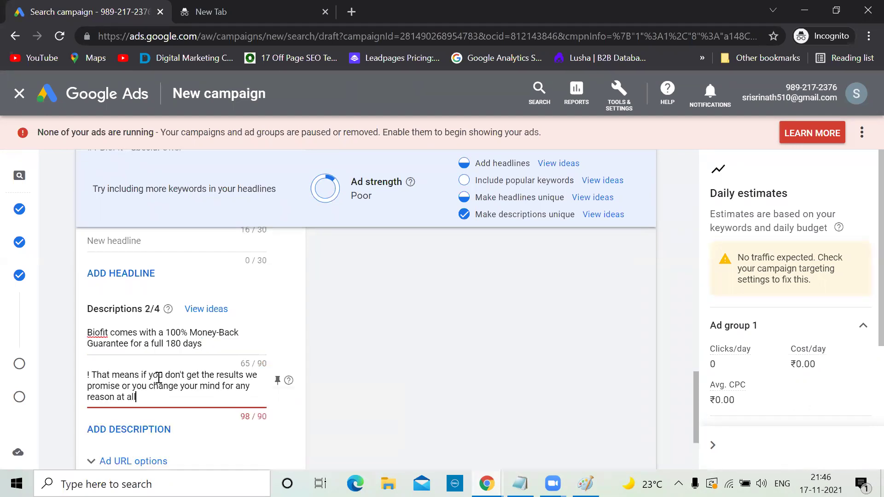
Step: Trim the leading "! " and the closing "at all" from the second description so it runs from "That means if" to "any reason"
{"action": "left_click", "coordinate": [93, 376]}
{"action": "key", "text": "BackSpace"}
{"action": "key", "text": "BackSpace"}
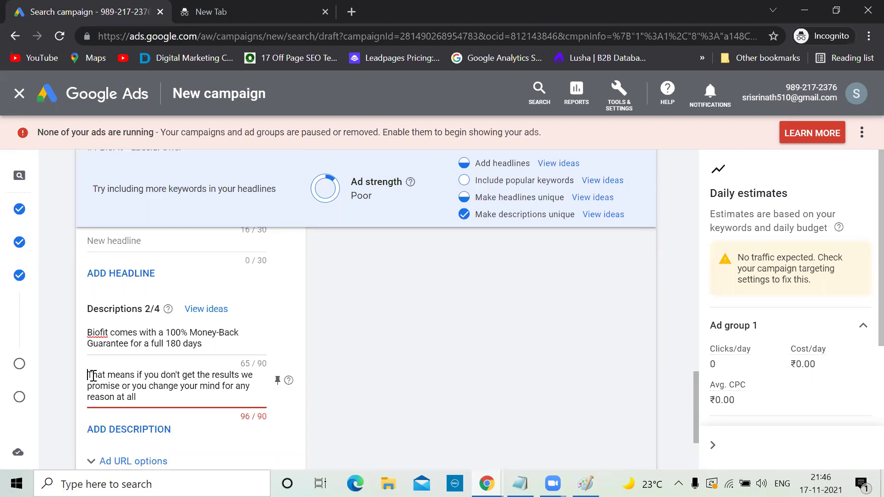
{"action": "scroll", "coordinate": [155, 405], "scroll_direction": "down", "scroll_amount": 1}
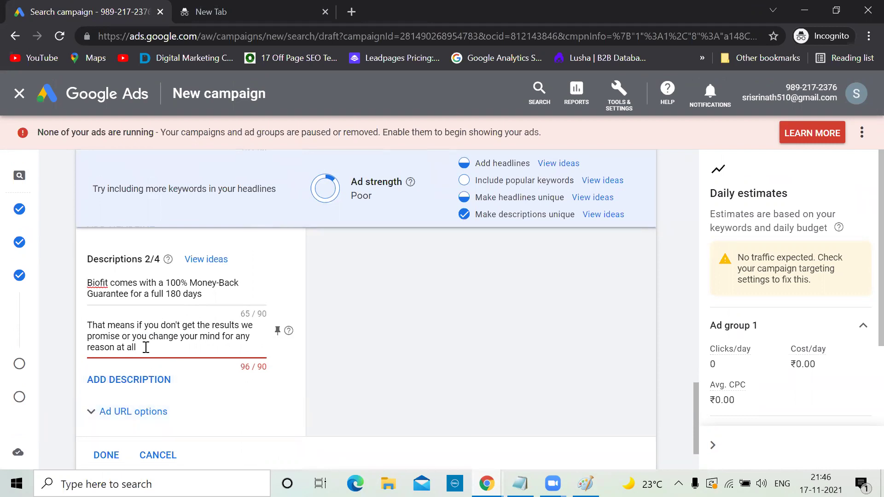
{"action": "key", "text": "BackSpace"}
{"action": "key", "text": "BackSpace"}
{"action": "key", "text": "BackSpace"}
{"action": "key", "text": "BackSpace"}
{"action": "key", "text": "BackSpace"}
{"action": "key", "text": "BackSpace"}
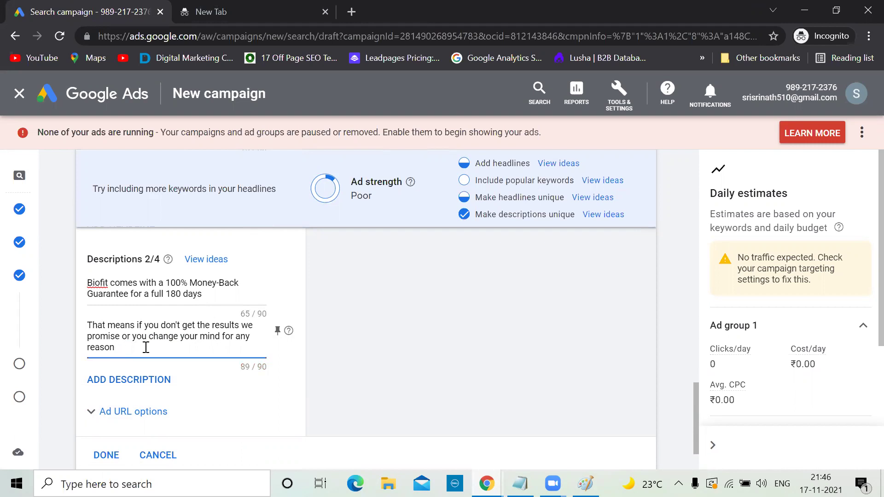
Step: Replace the second description with "Don't Buy Biofit™ Unless You've Seen These Massive Discounts and Exclusive Bonuses." from the "Biofit™ Official" ad in the Google results
{"action": "scroll", "coordinate": [146, 347], "scroll_direction": "down", "scroll_amount": 1}
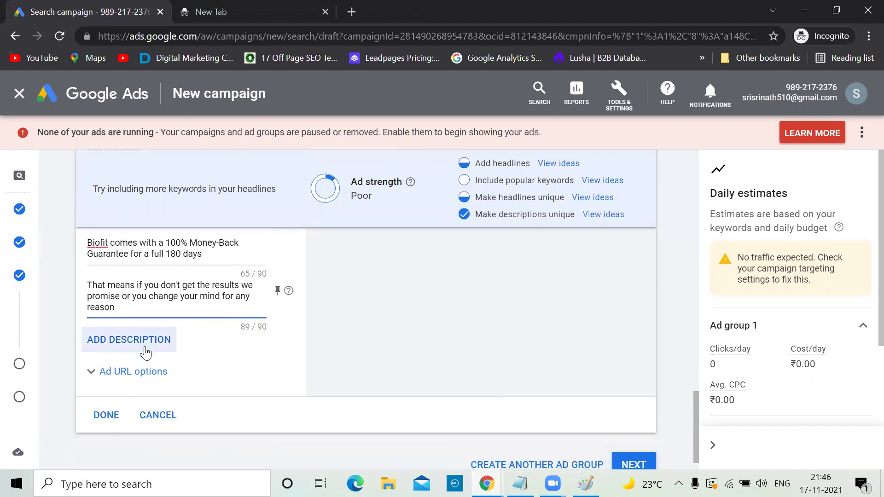
{"action": "key", "text": "alt+Tab"}
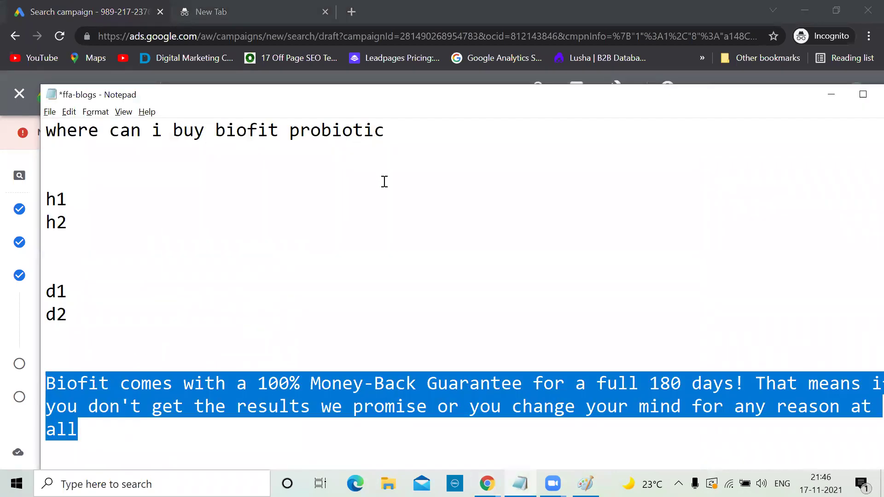
{"action": "key", "text": "alt+Tab"}
{"action": "mouse_move", "coordinate": [487, 483]}
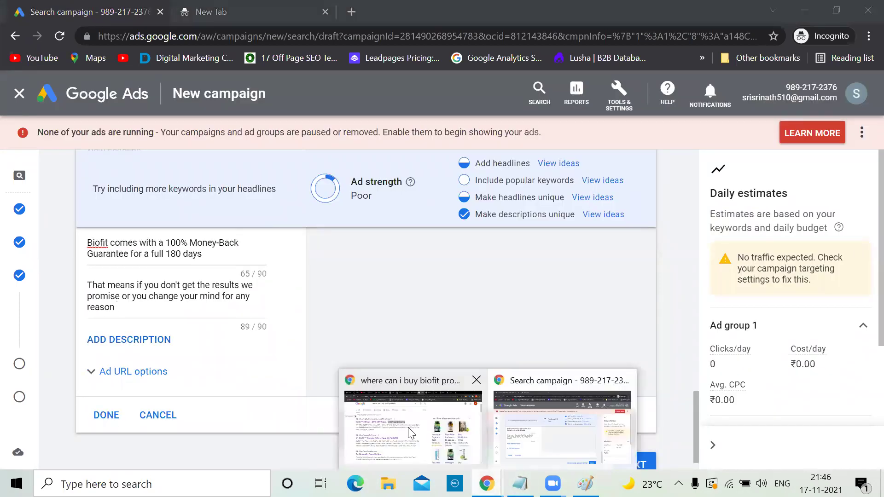
{"action": "left_click", "coordinate": [412, 430]}
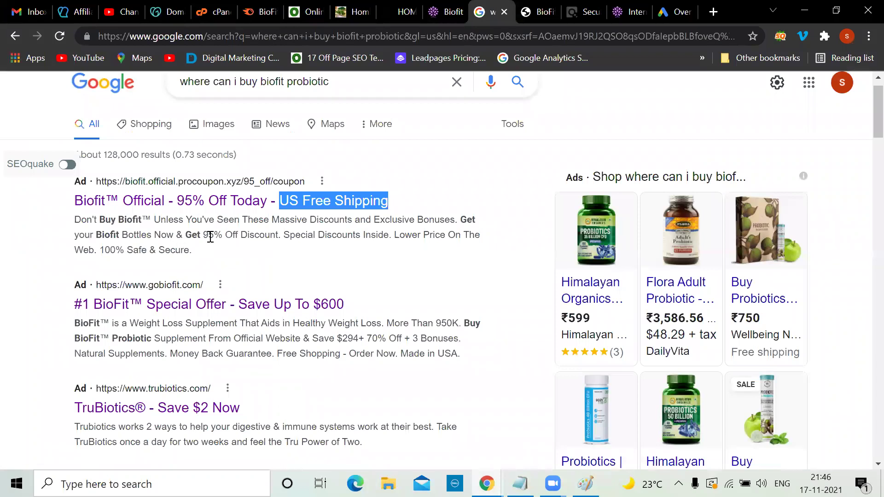
{"action": "left_click_drag", "start_coordinate": [457, 219], "coordinate": [72, 223]}
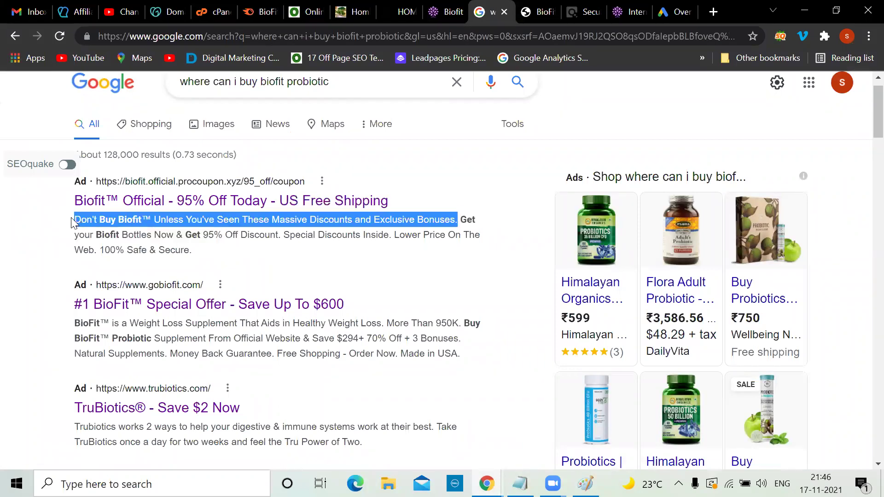
{"action": "key", "text": "ctrl+c"}
{"action": "key", "text": "alt+Tab"}
{"action": "left_click", "coordinate": [188, 319]}
{"action": "key", "text": "ctrl+a"}
{"action": "key", "text": "ctrl+v"}
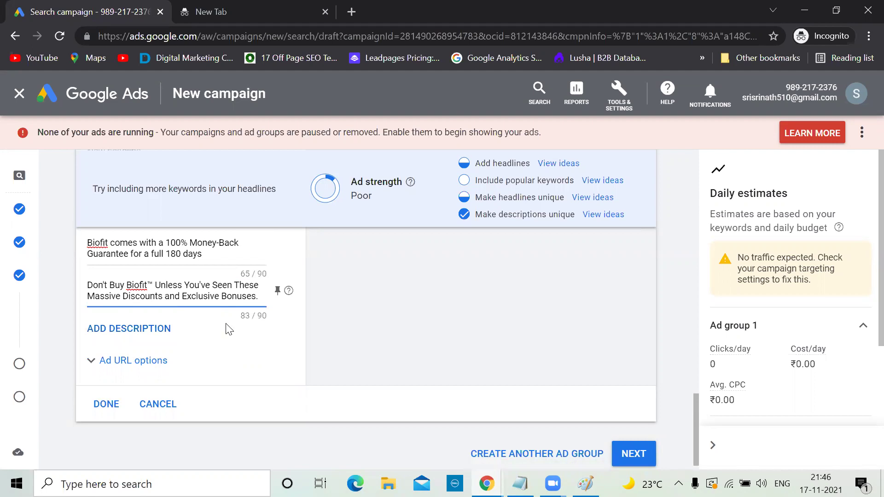
Step: Check the ad's headlines and descriptions, finish the ad, and continue to the campaign's extensions
{"action": "scroll", "coordinate": [246, 341], "scroll_direction": "up", "scroll_amount": 2}
{"action": "scroll", "coordinate": [246, 341], "scroll_direction": "up", "scroll_amount": 3}
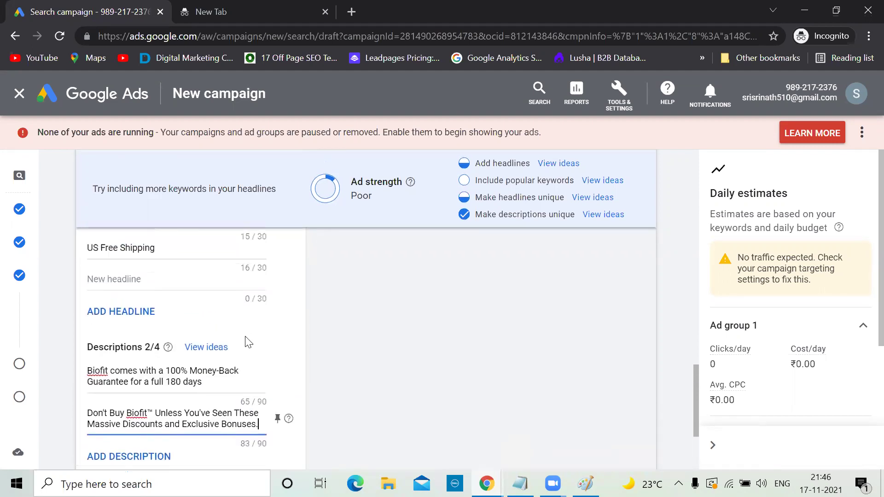
{"action": "scroll", "coordinate": [247, 339], "scroll_direction": "down", "scroll_amount": 3}
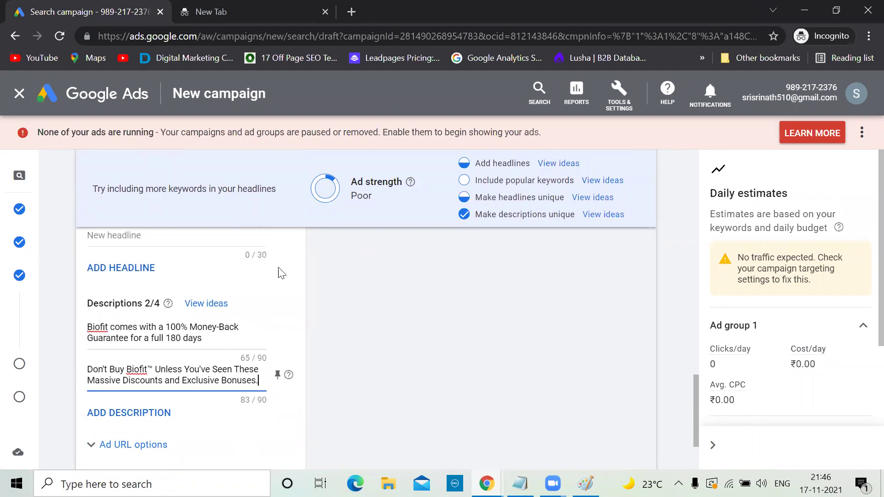
{"action": "scroll", "coordinate": [244, 292], "scroll_direction": "up", "scroll_amount": 4}
{"action": "scroll", "coordinate": [244, 292], "scroll_direction": "down", "scroll_amount": 4}
{"action": "scroll", "coordinate": [248, 296], "scroll_direction": "down", "scroll_amount": 3}
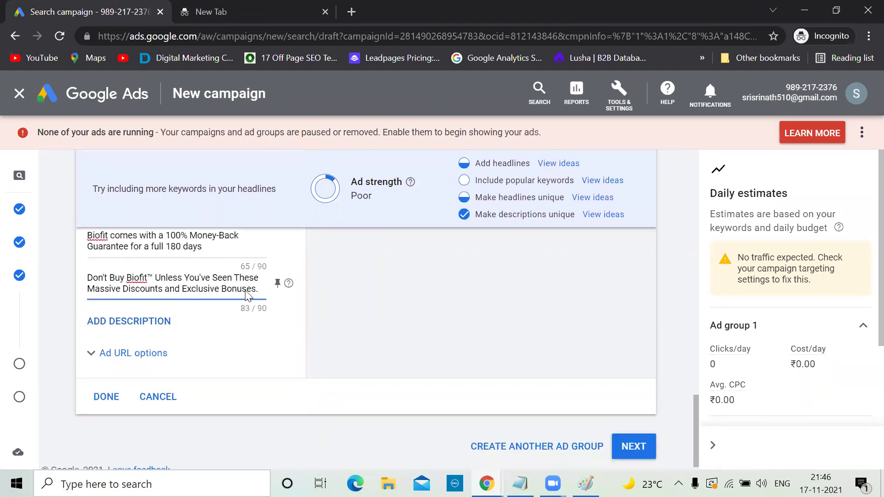
{"action": "left_click", "coordinate": [105, 385]}
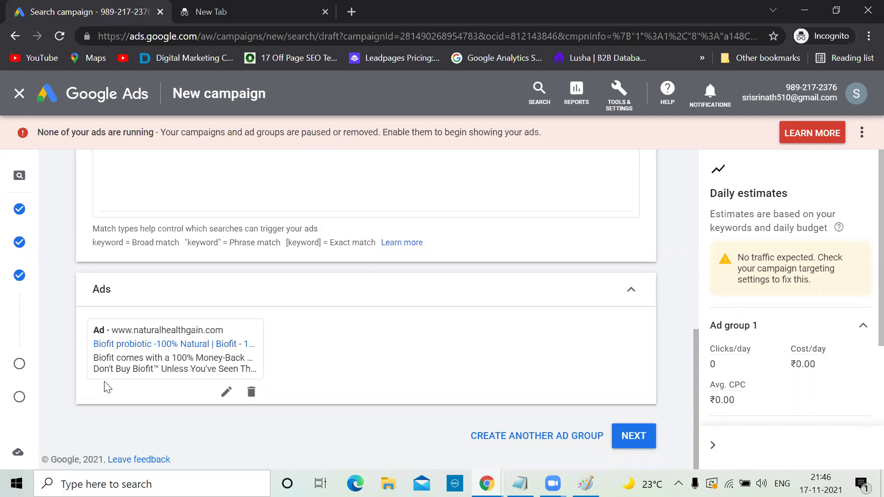
{"action": "scroll", "coordinate": [339, 306], "scroll_direction": "up", "scroll_amount": 3}
{"action": "scroll", "coordinate": [339, 306], "scroll_direction": "down", "scroll_amount": 3}
{"action": "mouse_move", "coordinate": [259, 355]}
{"action": "left_click", "coordinate": [633, 435]}
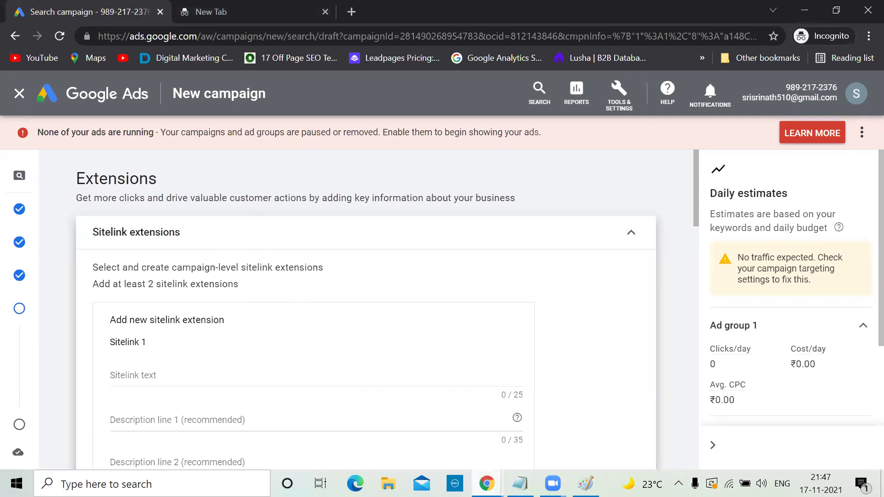
Step: Cancel the new sitelink extension and continue to the campaign review without adding any extensions
{"action": "scroll", "coordinate": [505, 297], "scroll_direction": "down", "scroll_amount": 5}
{"action": "scroll", "coordinate": [505, 297], "scroll_direction": "down", "scroll_amount": 15}
{"action": "scroll", "coordinate": [505, 293], "scroll_direction": "up", "scroll_amount": 20}
{"action": "scroll", "coordinate": [172, 372], "scroll_direction": "down", "scroll_amount": 17}
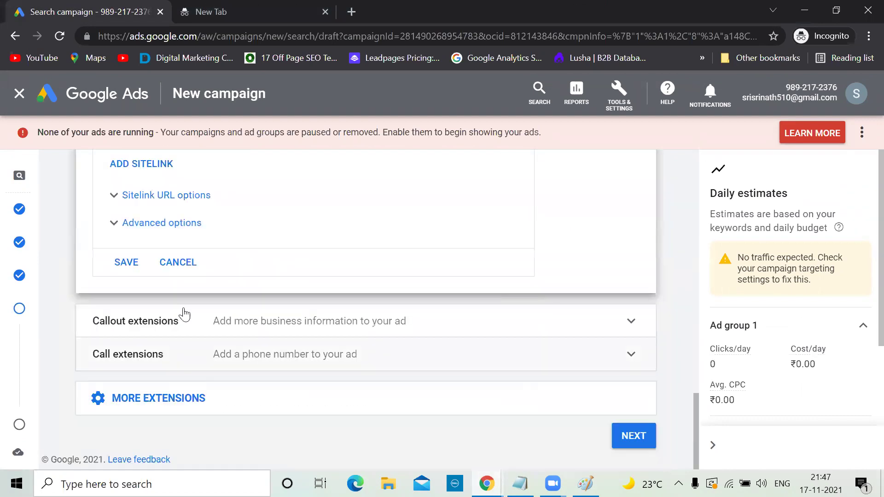
{"action": "left_click", "coordinate": [175, 258]}
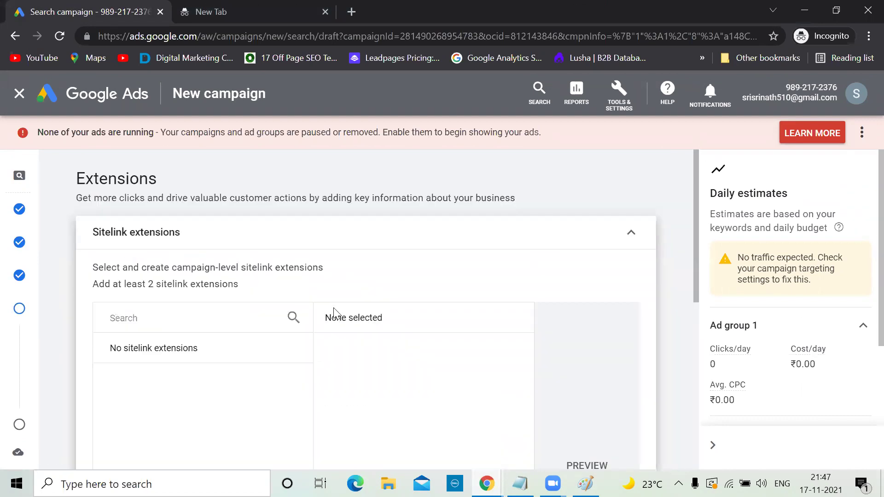
{"action": "scroll", "coordinate": [333, 312], "scroll_direction": "down", "scroll_amount": 7}
{"action": "scroll", "coordinate": [333, 312], "scroll_direction": "up", "scroll_amount": 6}
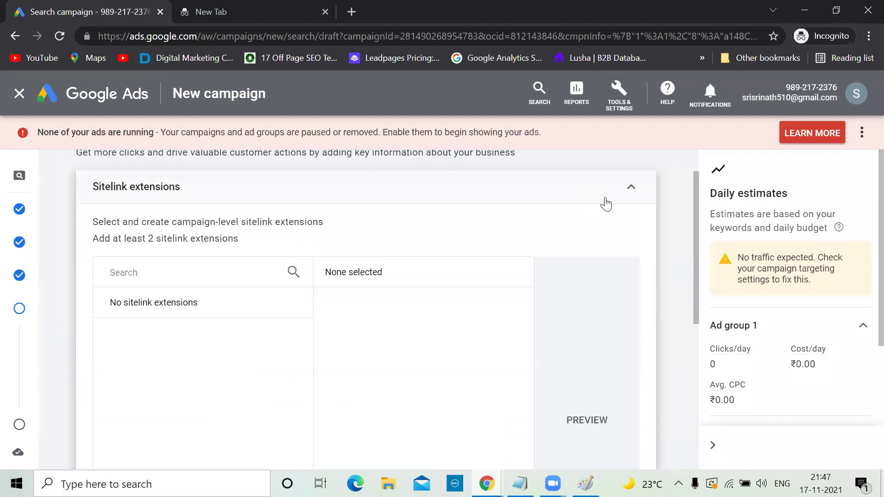
{"action": "scroll", "coordinate": [606, 204], "scroll_direction": "down", "scroll_amount": 5}
{"action": "left_click", "coordinate": [640, 436]}
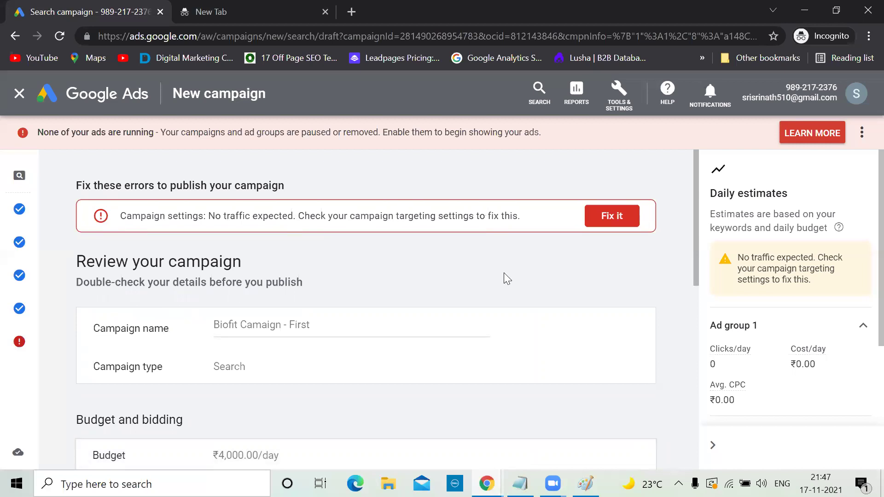
Step: Review the campaign's budget, bidding, settings, keywords and ads, and publish the campaign despite its missing information
{"action": "scroll", "coordinate": [503, 273], "scroll_direction": "down", "scroll_amount": 2}
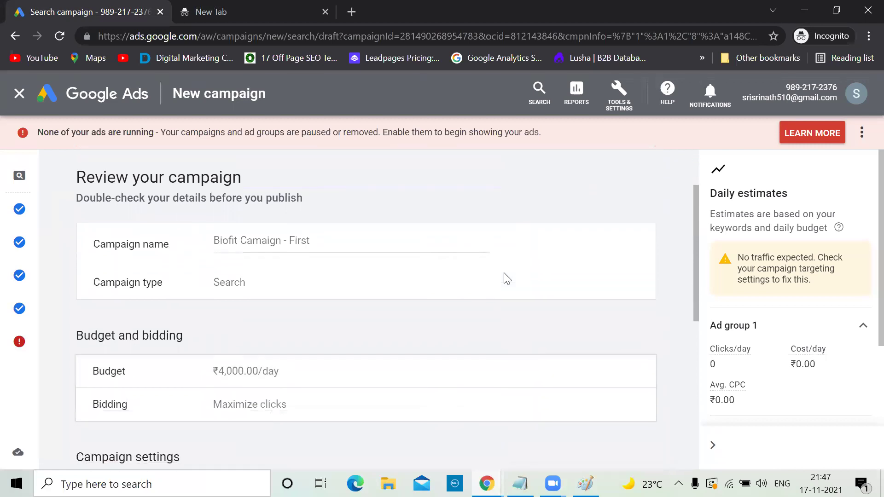
{"action": "scroll", "coordinate": [328, 313], "scroll_direction": "down", "scroll_amount": 2}
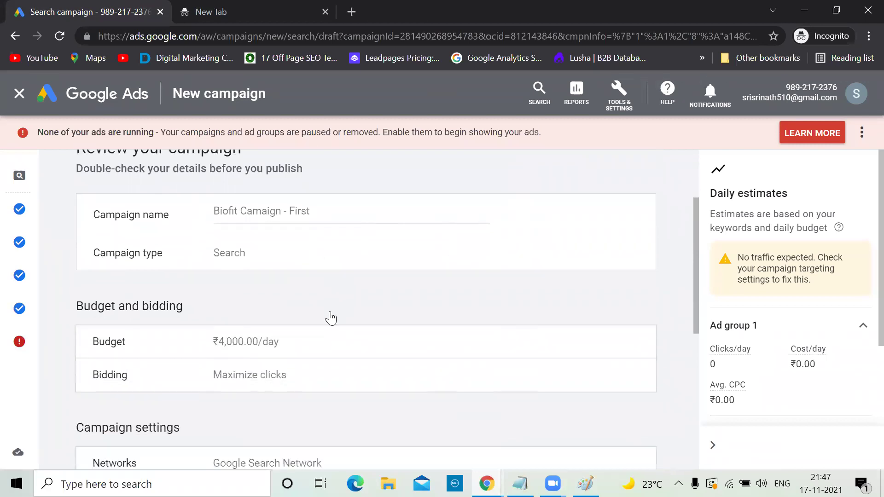
{"action": "scroll", "coordinate": [325, 340], "scroll_direction": "down", "scroll_amount": 3}
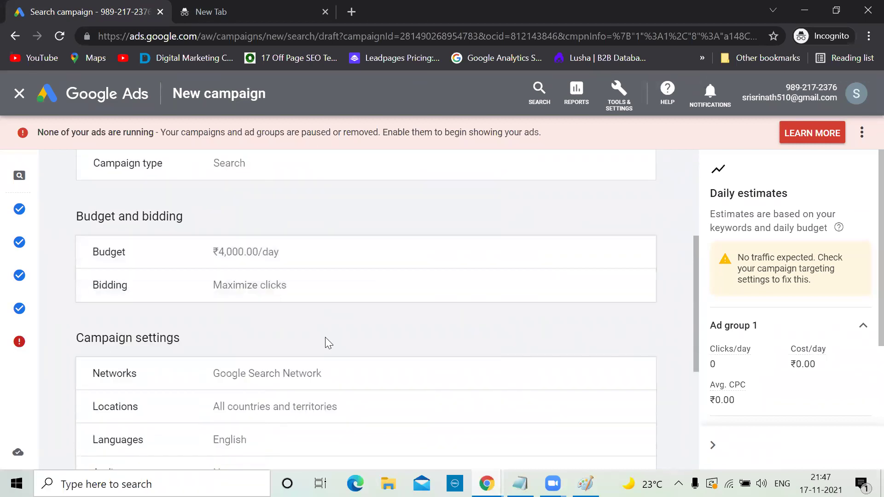
{"action": "scroll", "coordinate": [325, 321], "scroll_direction": "down", "scroll_amount": 1}
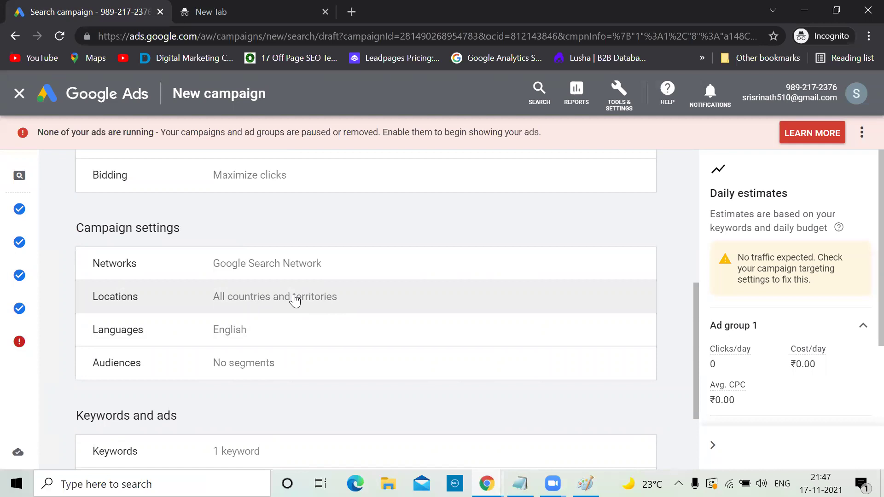
{"action": "scroll", "coordinate": [295, 299], "scroll_direction": "down", "scroll_amount": 2}
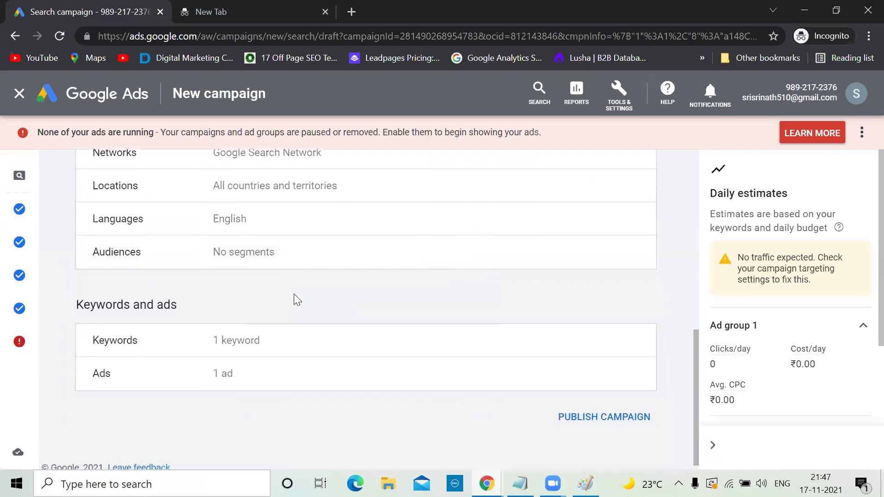
{"action": "left_click", "coordinate": [578, 409]}
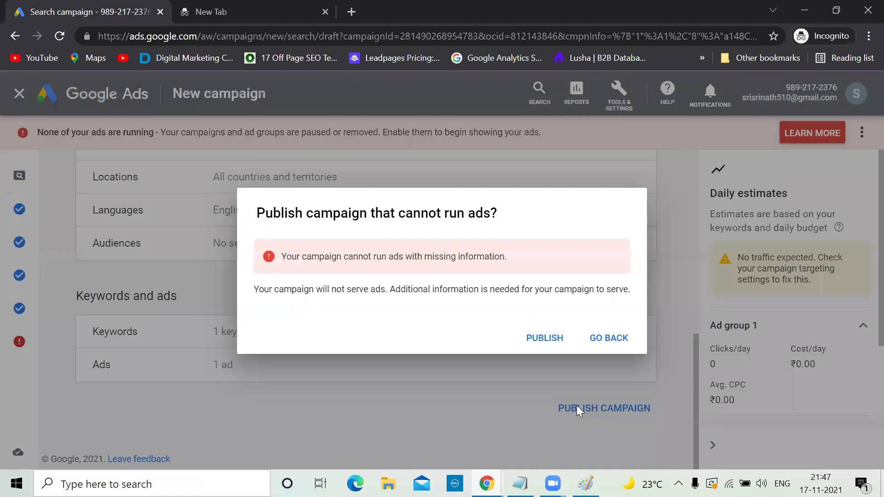
{"action": "left_click", "coordinate": [544, 339]}
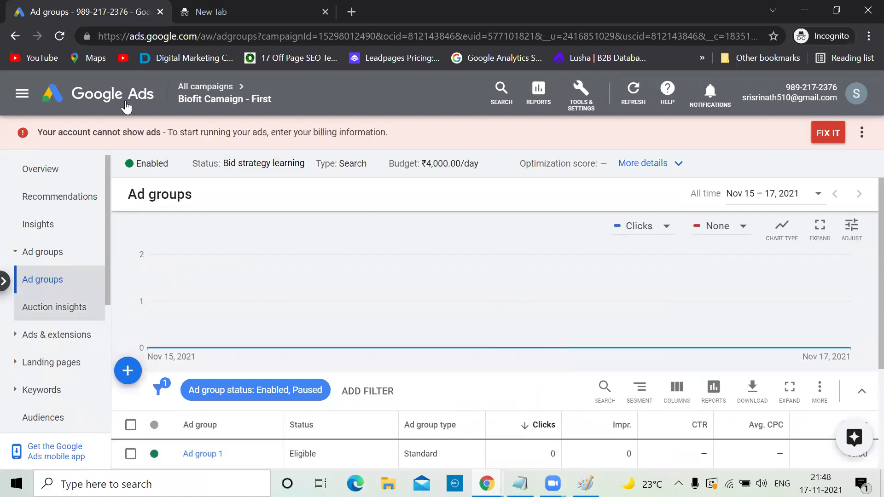
Step: View the published campaign's columns in the list of all campaigns, and open "Biofit Camaign - First" to view its ad groups
{"action": "left_click", "coordinate": [100, 101]}
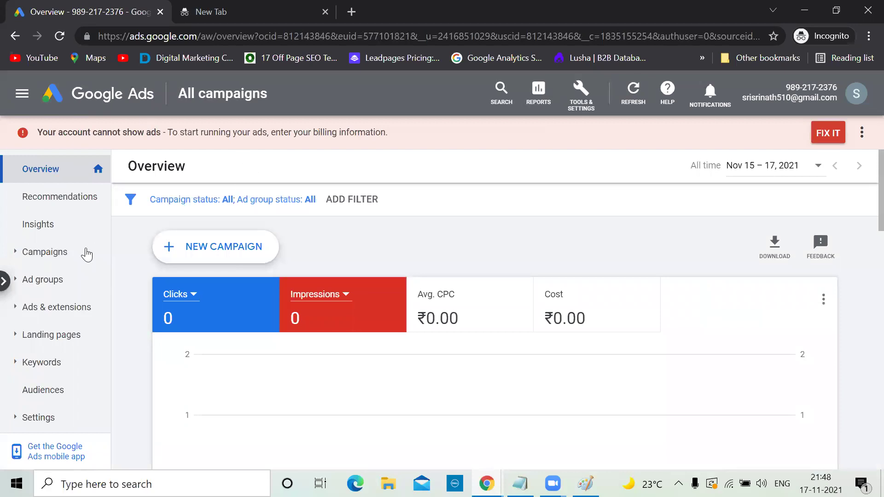
{"action": "left_click", "coordinate": [67, 255]}
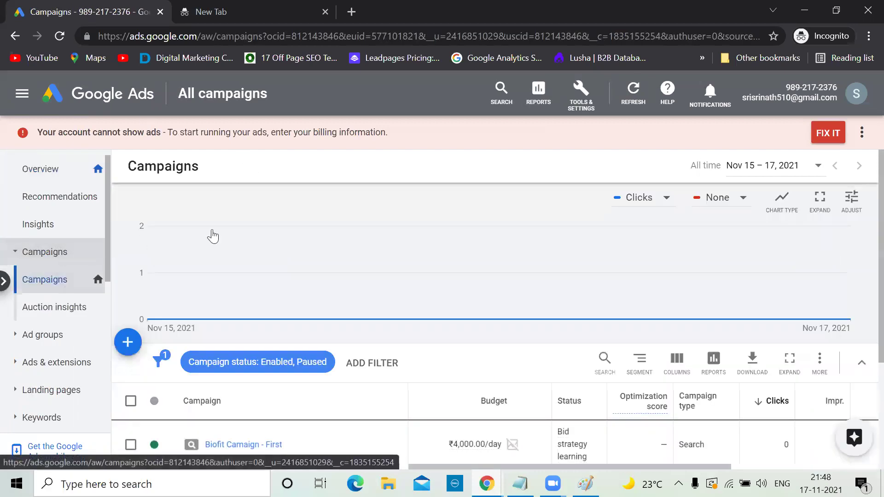
{"action": "scroll", "coordinate": [277, 243], "scroll_direction": "down", "scroll_amount": 2}
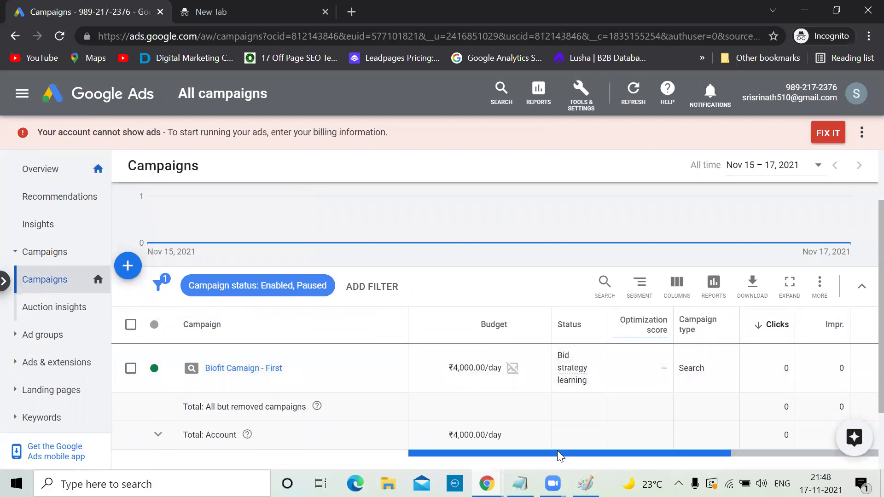
{"action": "left_click_drag", "start_coordinate": [577, 459], "coordinate": [698, 451]}
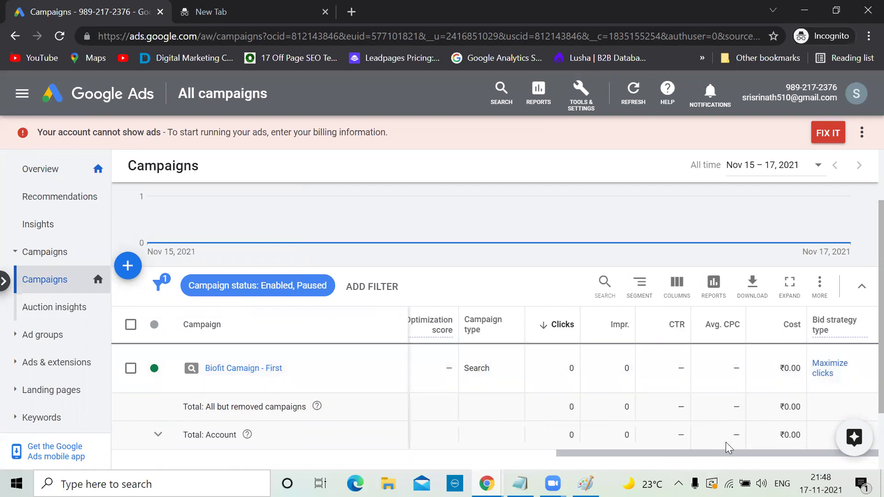
{"action": "left_click_drag", "start_coordinate": [720, 459], "coordinate": [572, 456]}
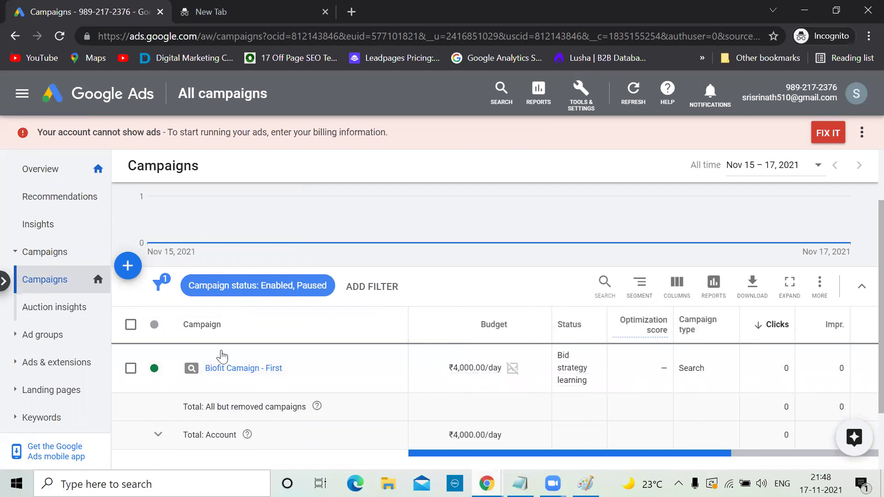
{"action": "left_click", "coordinate": [216, 371]}
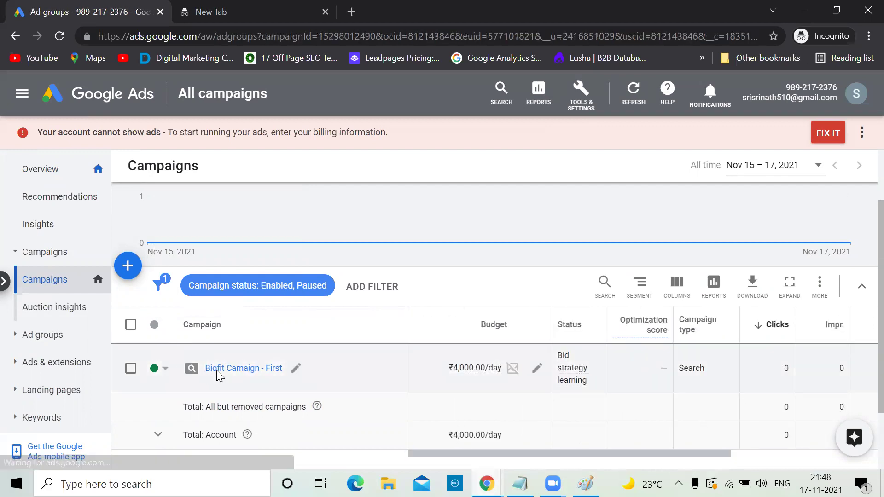
{"action": "scroll", "coordinate": [394, 309], "scroll_direction": "down", "scroll_amount": 2}
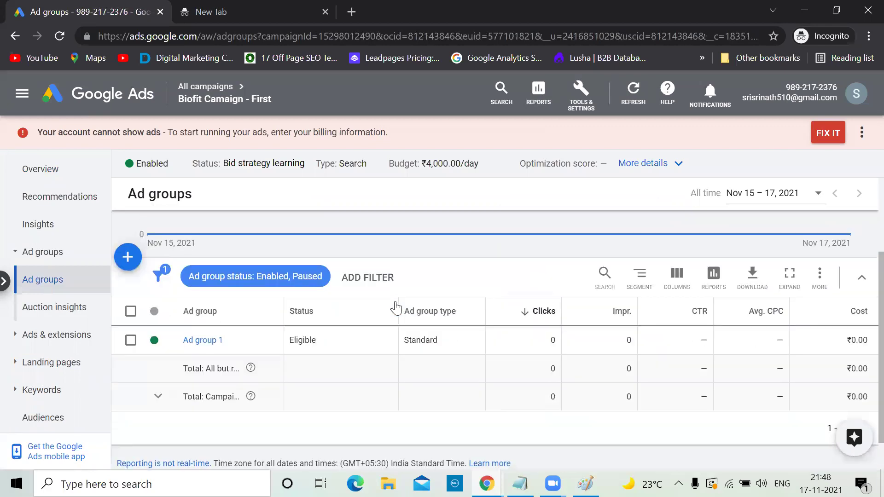
Step: Check the keywords of Ad group 1 and the status of its responsive search ad
{"action": "left_click", "coordinate": [203, 340]}
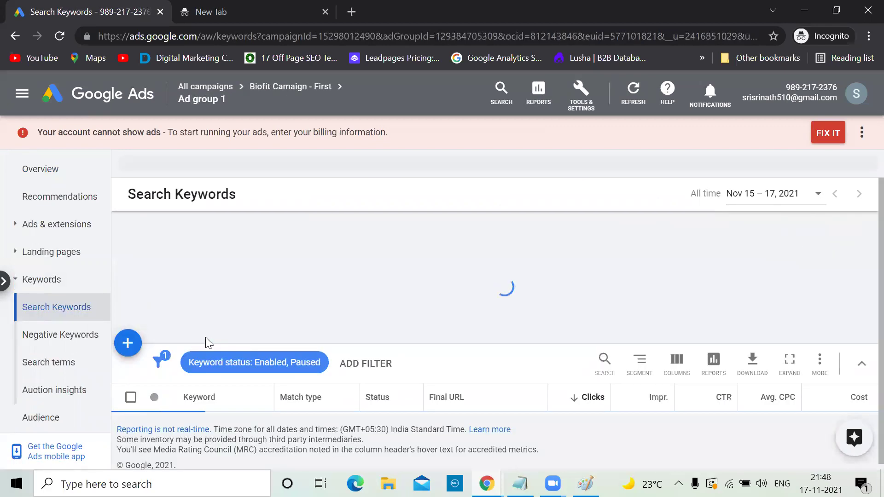
{"action": "scroll", "coordinate": [324, 255], "scroll_direction": "down", "scroll_amount": 2}
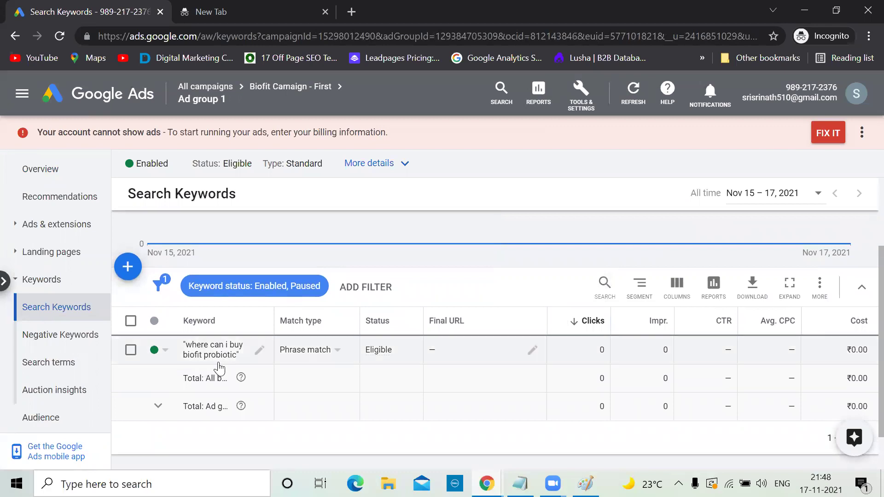
{"action": "left_click", "coordinate": [63, 223]}
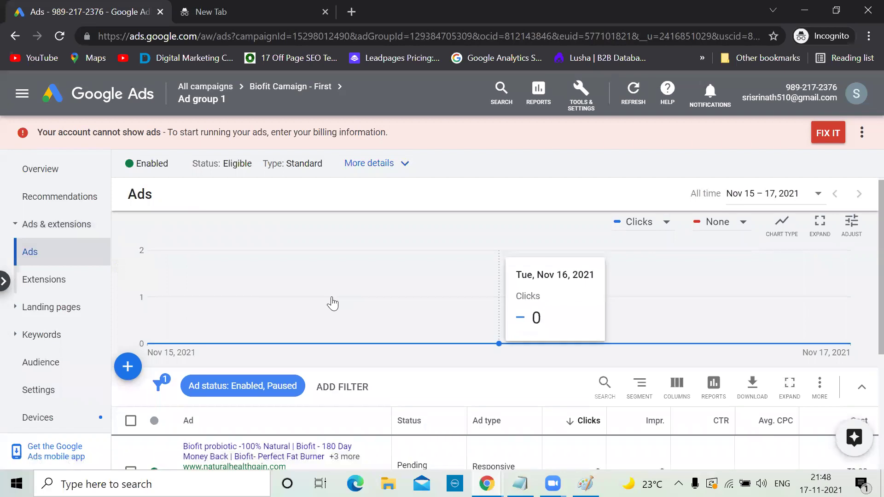
{"action": "scroll", "coordinate": [332, 299], "scroll_direction": "down", "scroll_amount": 2}
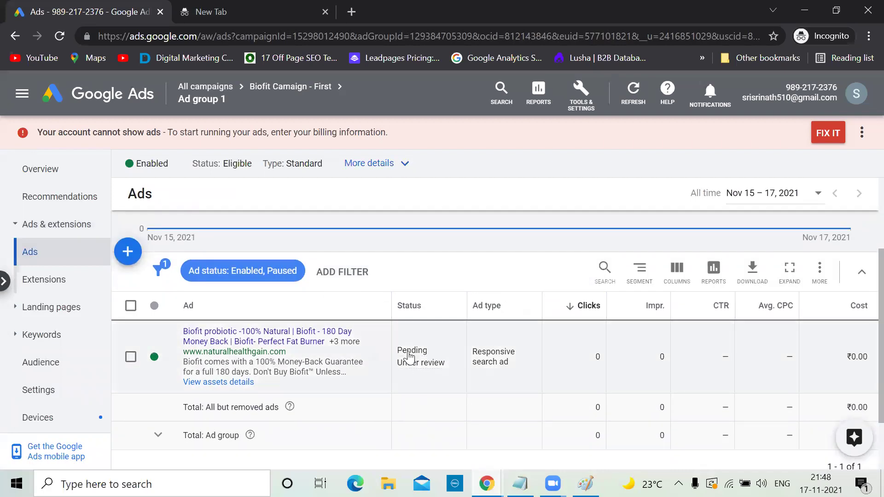
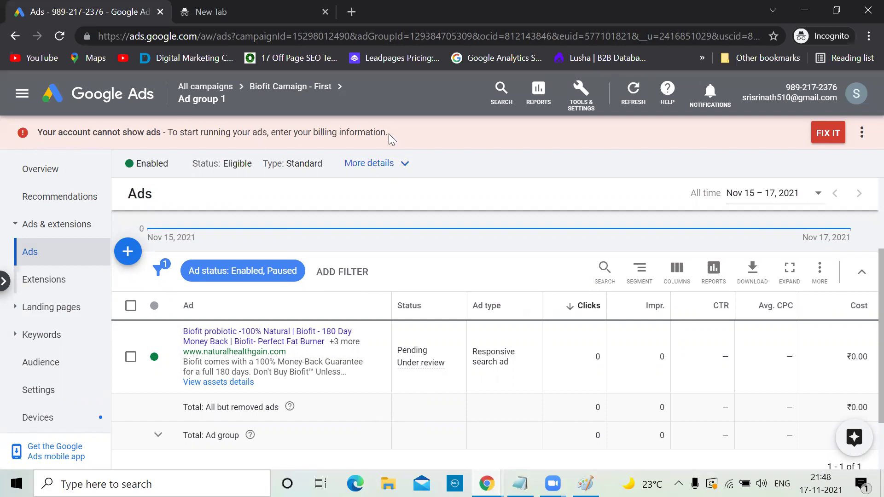
Step: Open the billing setup to fix the account's missing billing information, and set the account type to Individual
{"action": "left_click", "coordinate": [824, 134]}
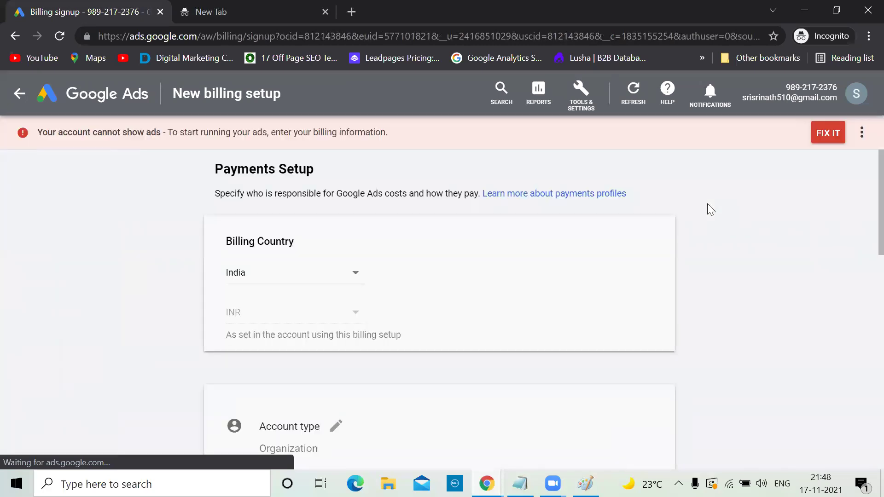
{"action": "scroll", "coordinate": [397, 278], "scroll_direction": "down", "scroll_amount": 4}
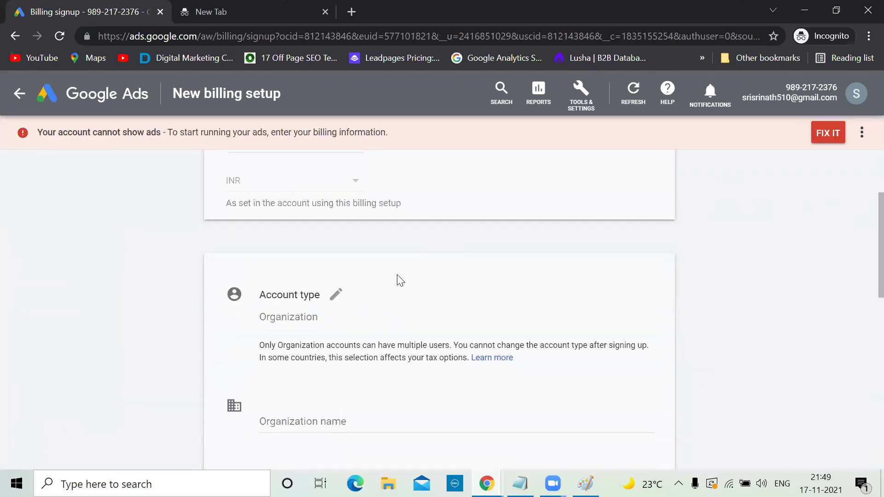
{"action": "left_click", "coordinate": [334, 226]}
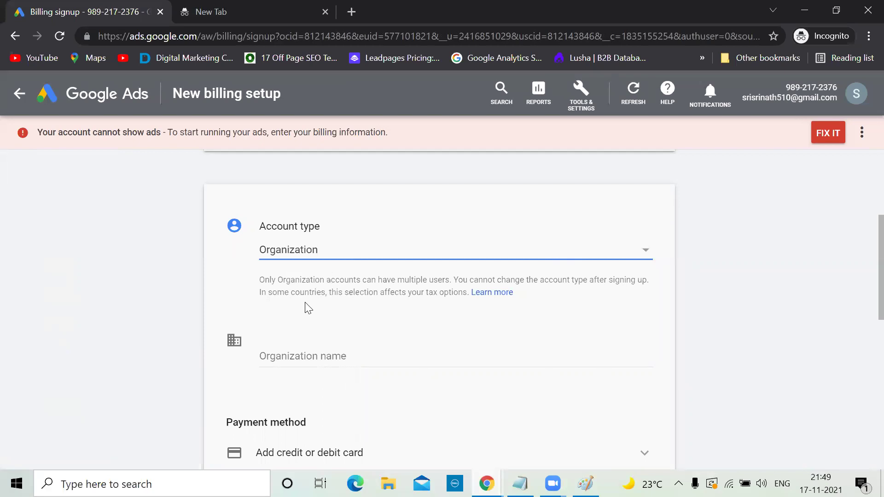
{"action": "left_click", "coordinate": [646, 255]}
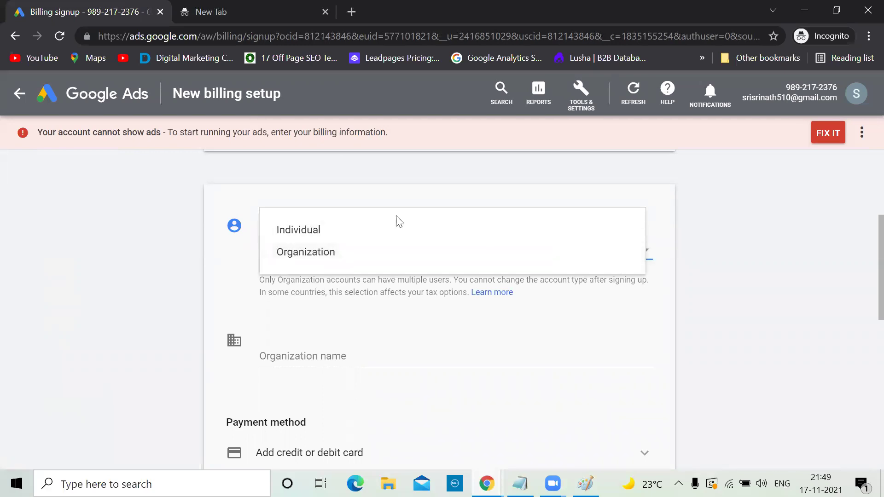
{"action": "left_click", "coordinate": [393, 230]}
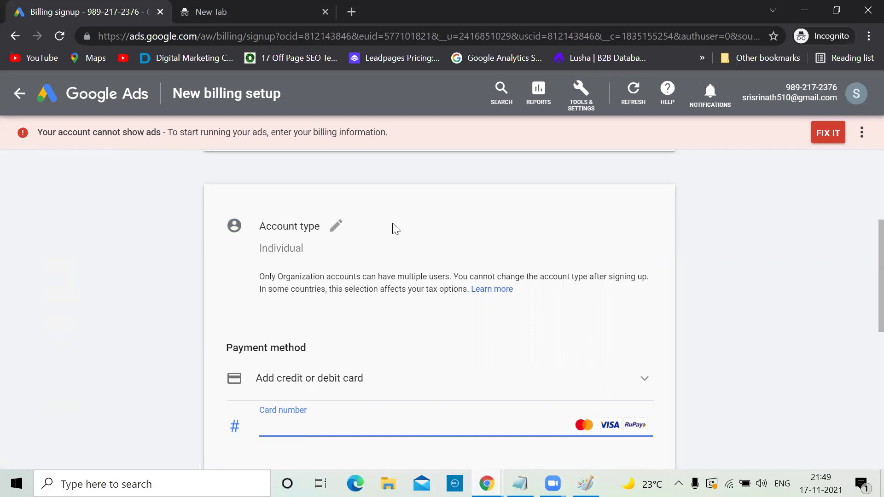
Step: Review the available payment methods in the billing setup and choose NetBanking
{"action": "scroll", "coordinate": [395, 228], "scroll_direction": "down", "scroll_amount": 3}
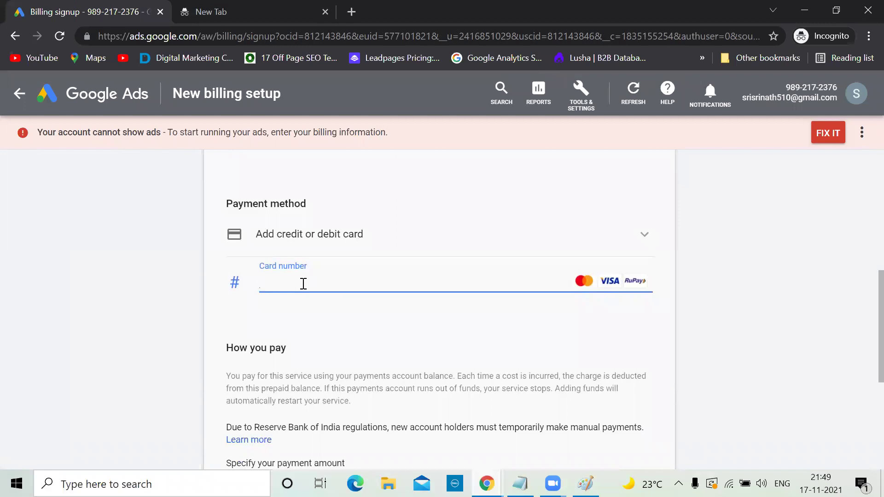
{"action": "scroll", "coordinate": [302, 282], "scroll_direction": "down", "scroll_amount": 2}
{"action": "scroll", "coordinate": [304, 284], "scroll_direction": "up", "scroll_amount": 2}
{"action": "left_click", "coordinate": [645, 233]}
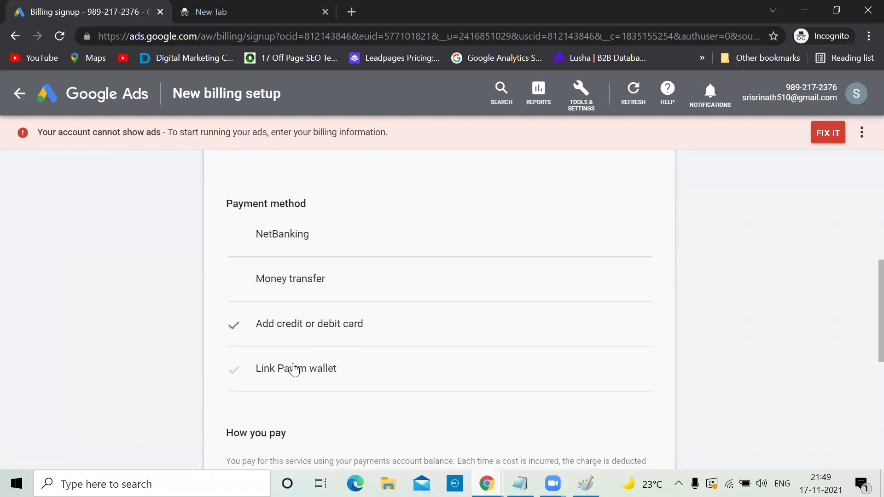
{"action": "left_click", "coordinate": [324, 238]}
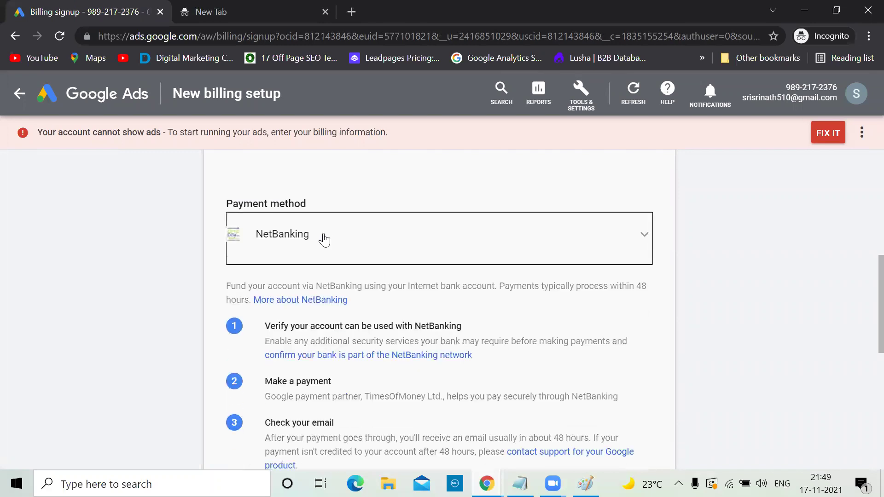
Step: Set the payment amount to ₹10,000, agree to the Google Ads terms and conditions, and try to submit the billing form
{"action": "scroll", "coordinate": [364, 301], "scroll_direction": "down", "scroll_amount": 4}
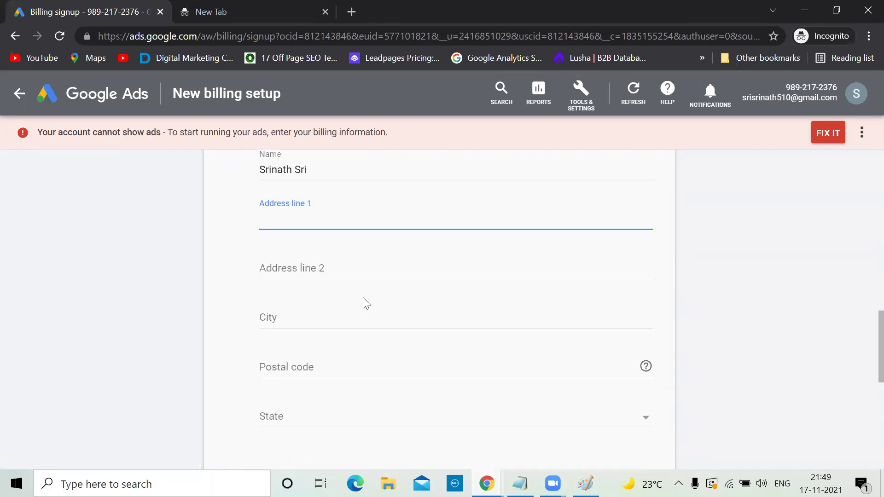
{"action": "scroll", "coordinate": [366, 303], "scroll_direction": "down", "scroll_amount": 3}
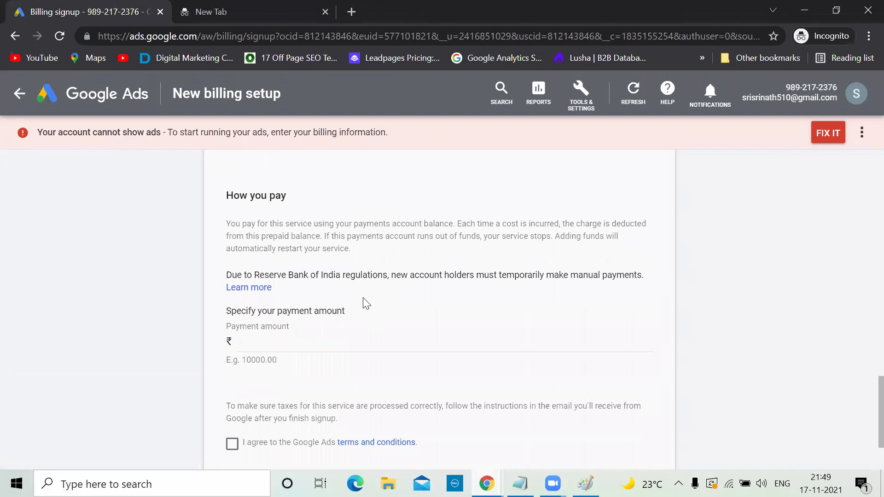
{"action": "left_click", "coordinate": [257, 344]}
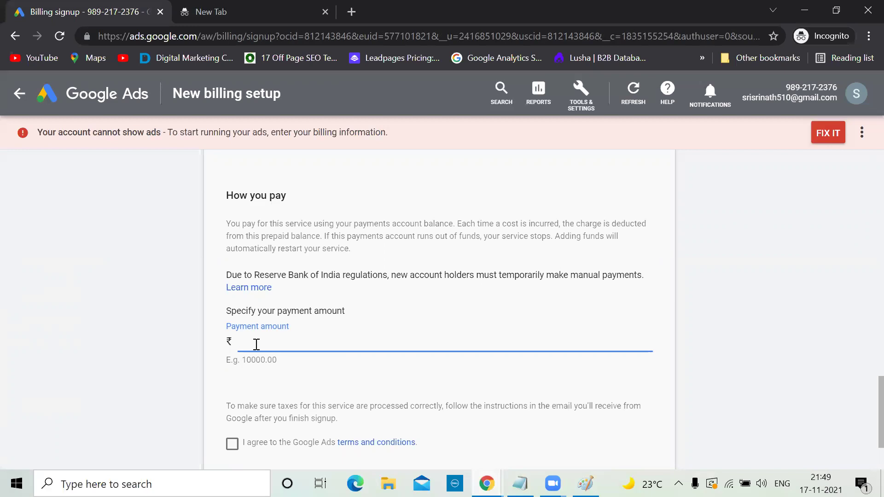
{"action": "type", "text": "10,000"}
{"action": "left_click", "coordinate": [232, 444]}
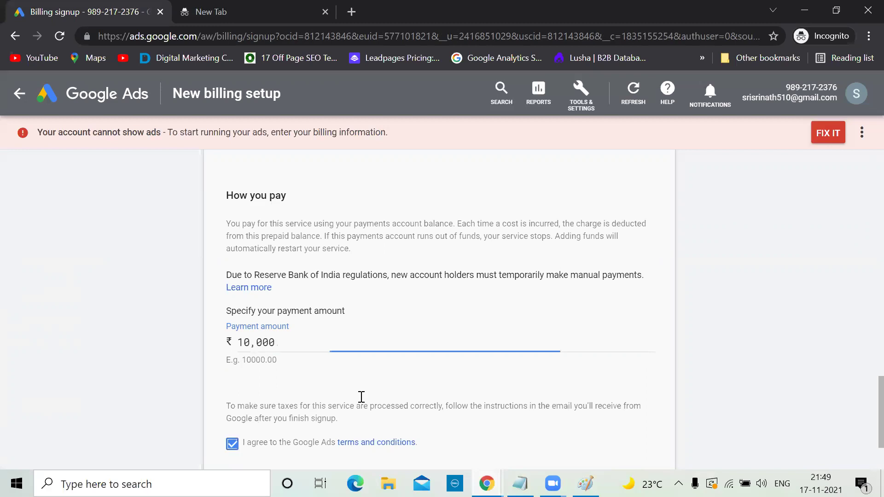
{"action": "scroll", "coordinate": [405, 391], "scroll_direction": "down", "scroll_amount": 2}
{"action": "left_click", "coordinate": [242, 428]}
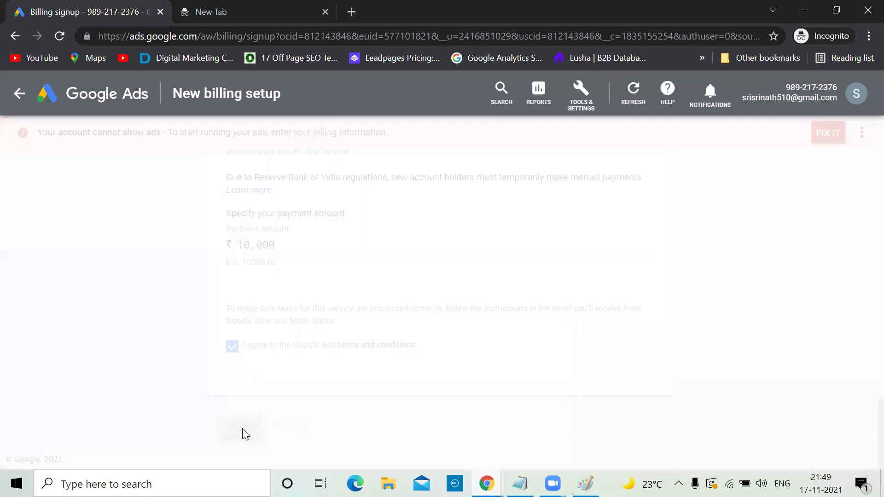
Step: Fill in the first address line, city and postal code of the billing address
{"action": "type", "text": "P"}
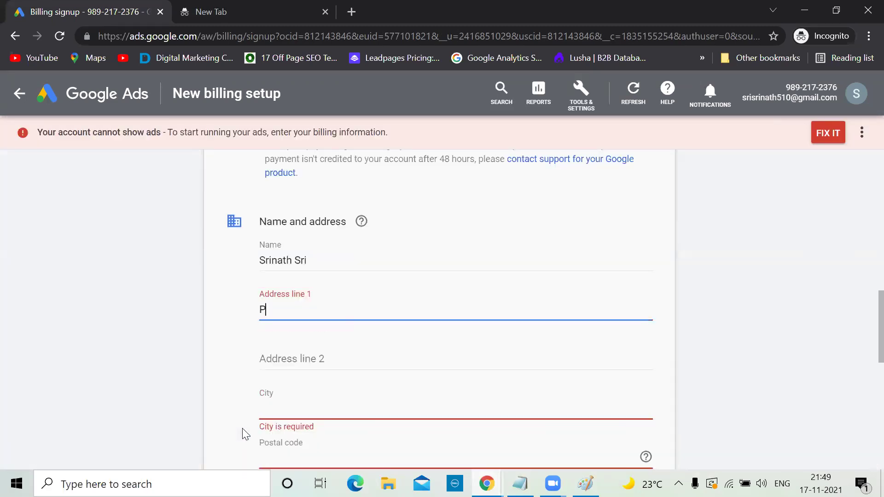
{"action": "type", "text": "anjagutta"}
{"action": "left_click", "coordinate": [299, 417]}
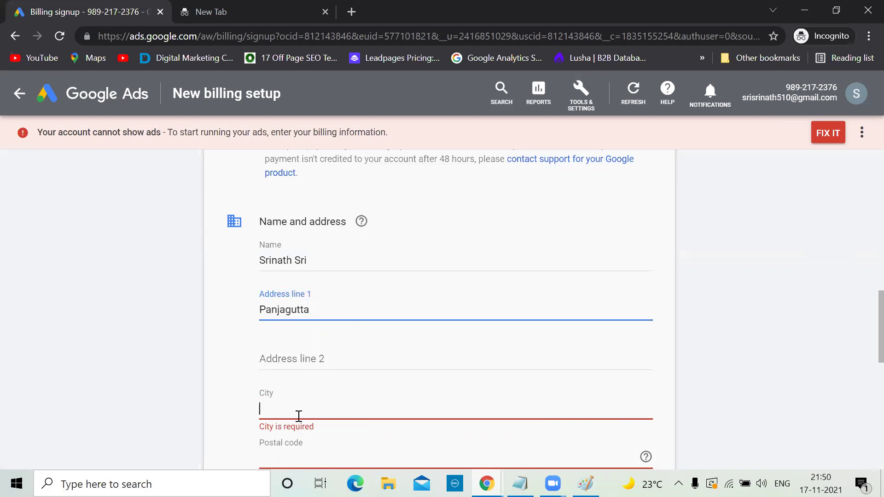
{"action": "type", "text": "Hyderabad"}
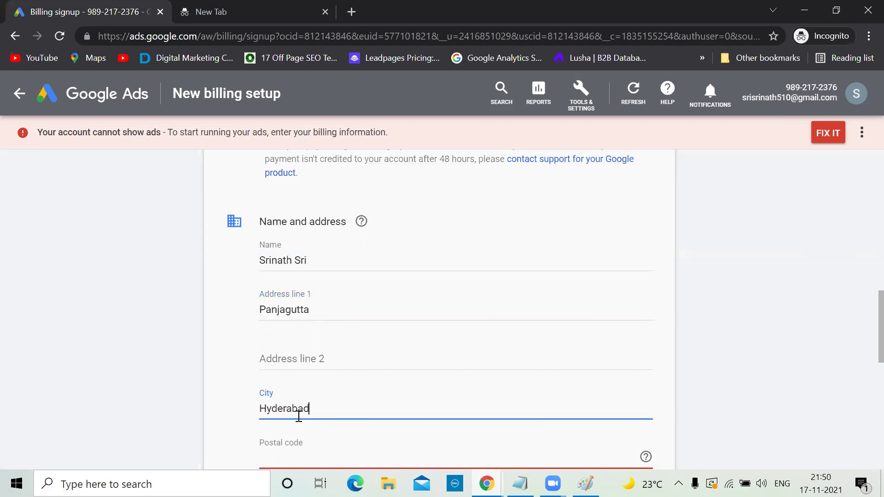
{"action": "scroll", "coordinate": [298, 417], "scroll_direction": "down", "scroll_amount": 2}
{"action": "left_click", "coordinate": [282, 381]}
{"action": "type", "text": "5000"}
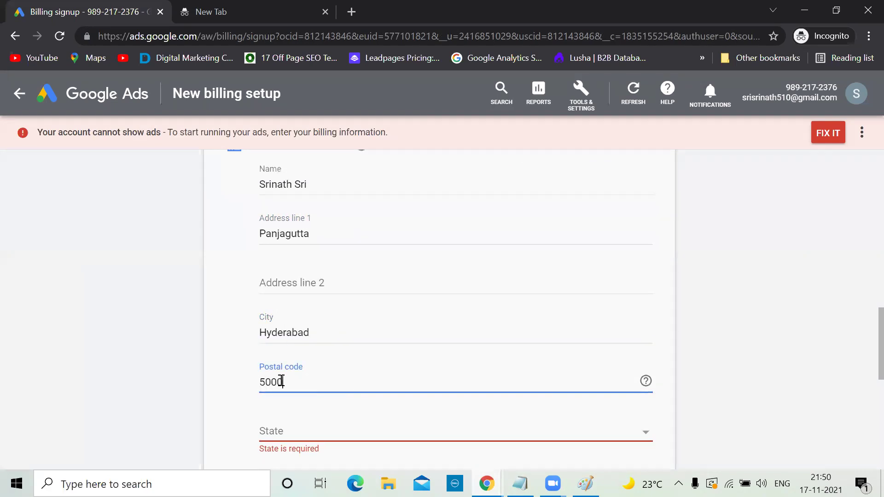
Step: Select the billing address's state and submit the completed billing form
{"action": "left_click", "coordinate": [289, 433]}
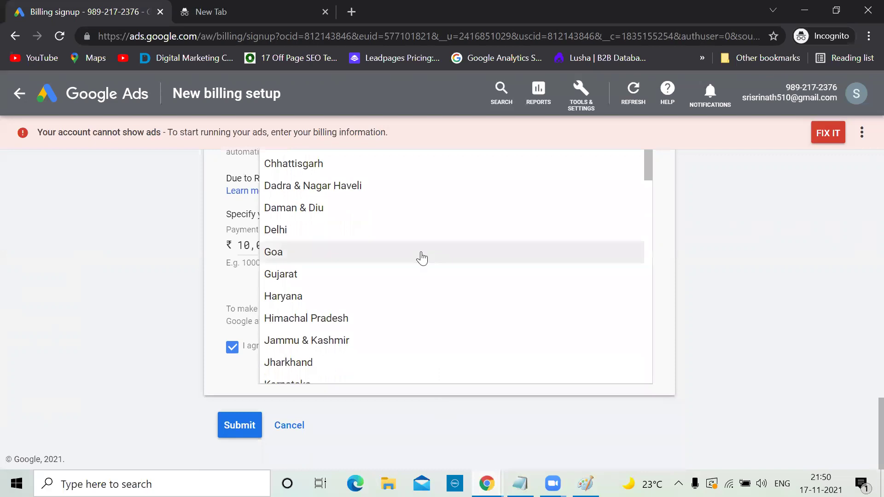
{"action": "scroll", "coordinate": [419, 257], "scroll_direction": "down", "scroll_amount": 8}
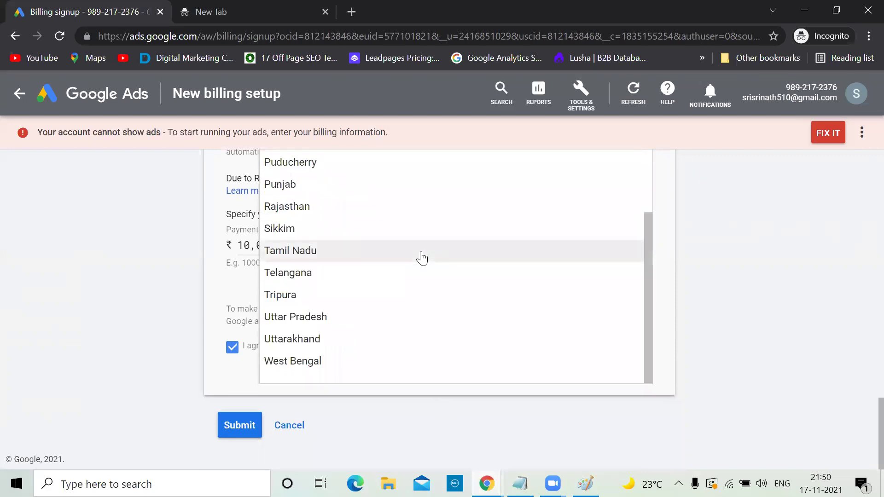
{"action": "left_click", "coordinate": [341, 273]}
{"action": "scroll", "coordinate": [400, 272], "scroll_direction": "up", "scroll_amount": 2}
{"action": "scroll", "coordinate": [400, 272], "scroll_direction": "up", "scroll_amount": 4}
{"action": "scroll", "coordinate": [400, 272], "scroll_direction": "down", "scroll_amount": 6}
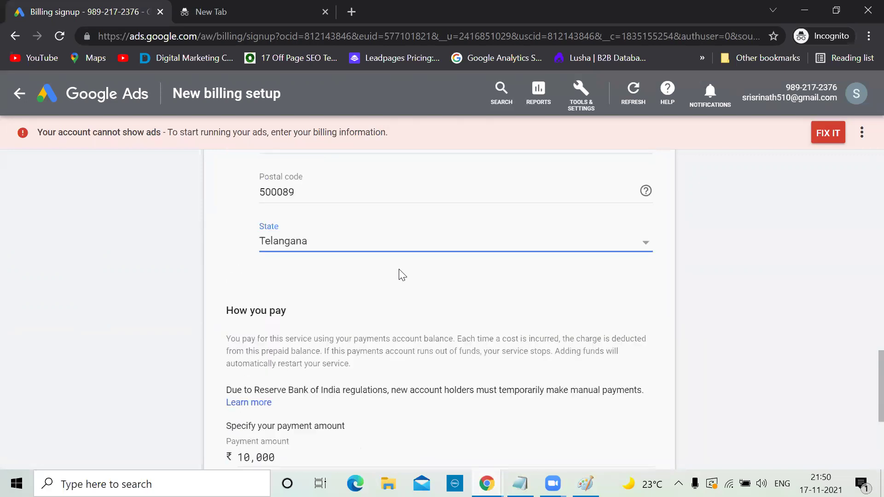
{"action": "left_click", "coordinate": [244, 426]}
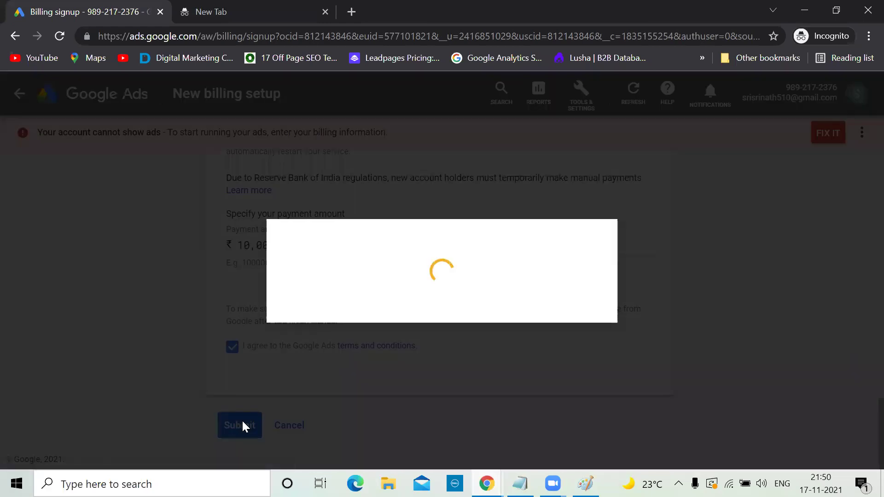
Step: Continue to the NetBanking vendor's payment page to view its bank options, and leave the transaction without paying
{"action": "left_click", "coordinate": [568, 328]}
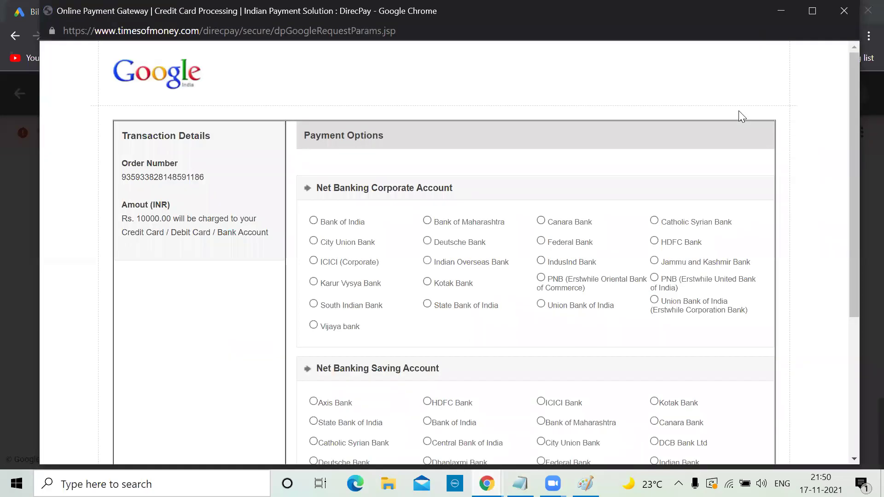
{"action": "left_click", "coordinate": [781, 10]}
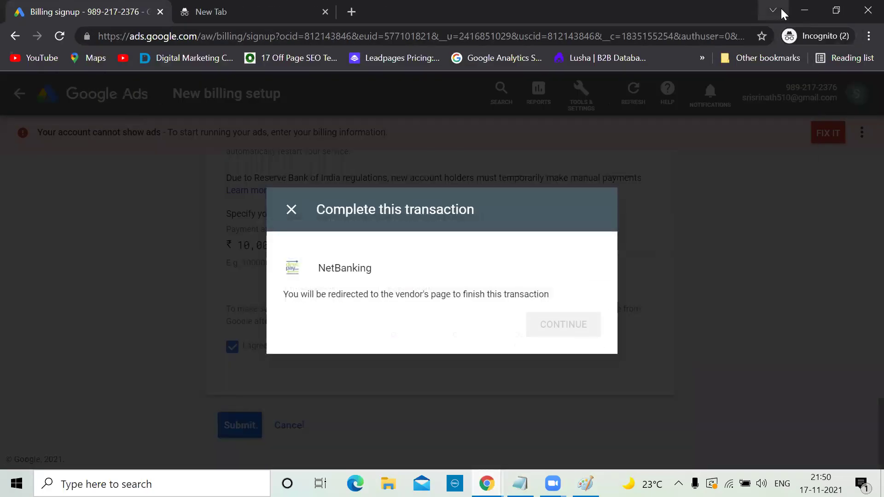
{"action": "left_click", "coordinate": [284, 211]}
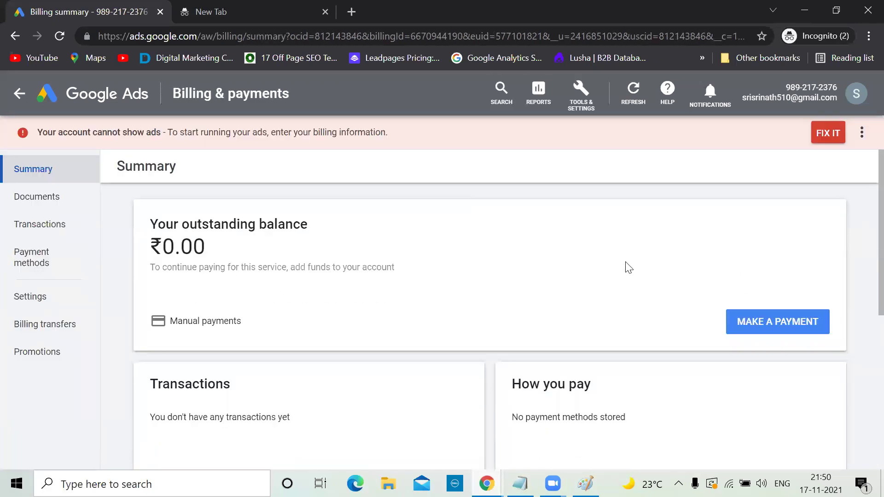
Step: Return to the account overview and look through its campaign, conversion and billing summary cards
{"action": "left_click", "coordinate": [94, 93]}
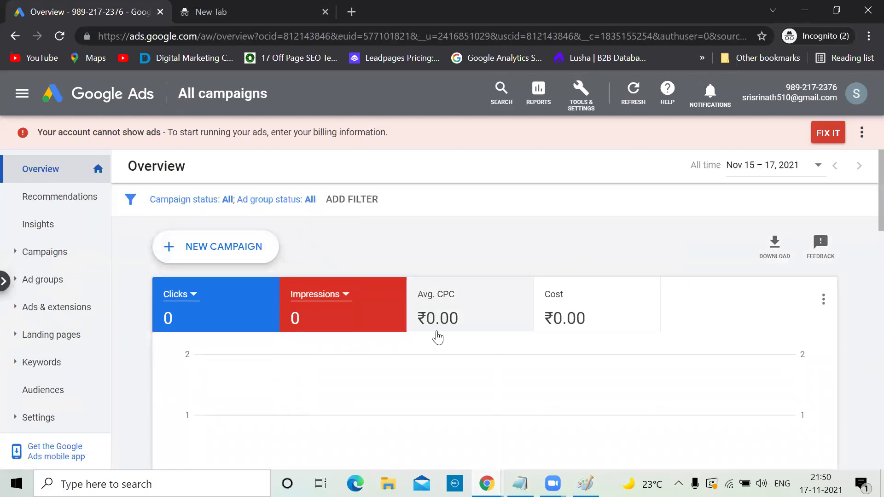
{"action": "scroll", "coordinate": [436, 336], "scroll_direction": "down", "scroll_amount": 5}
{"action": "scroll", "coordinate": [439, 338], "scroll_direction": "down", "scroll_amount": 5}
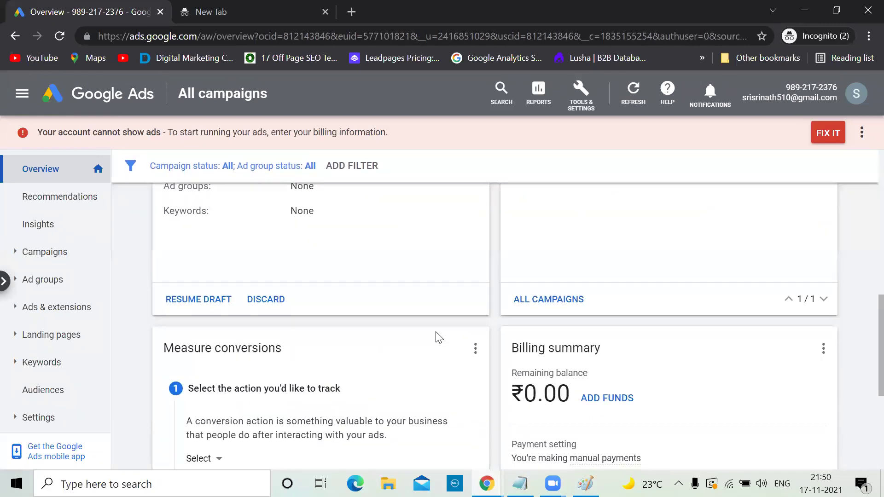
{"action": "scroll", "coordinate": [439, 337], "scroll_direction": "up", "scroll_amount": 8}
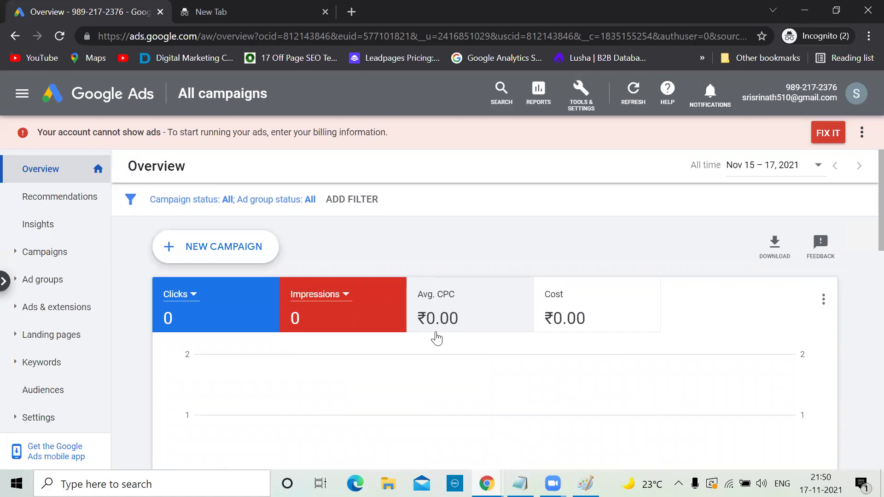
Step: Switch to the Chrome window with the Google results for "where can i buy biofit probiotic" and clear the text selection
{"action": "left_click", "coordinate": [487, 484]}
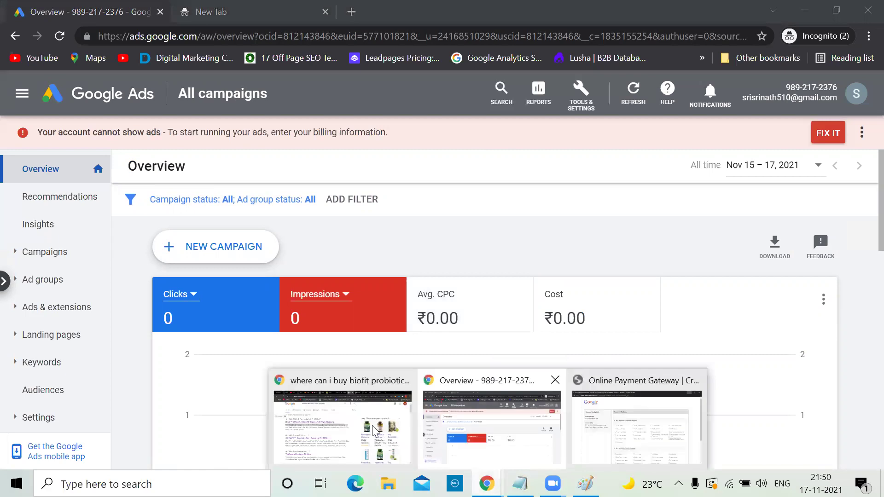
{"action": "left_click", "coordinate": [371, 429]}
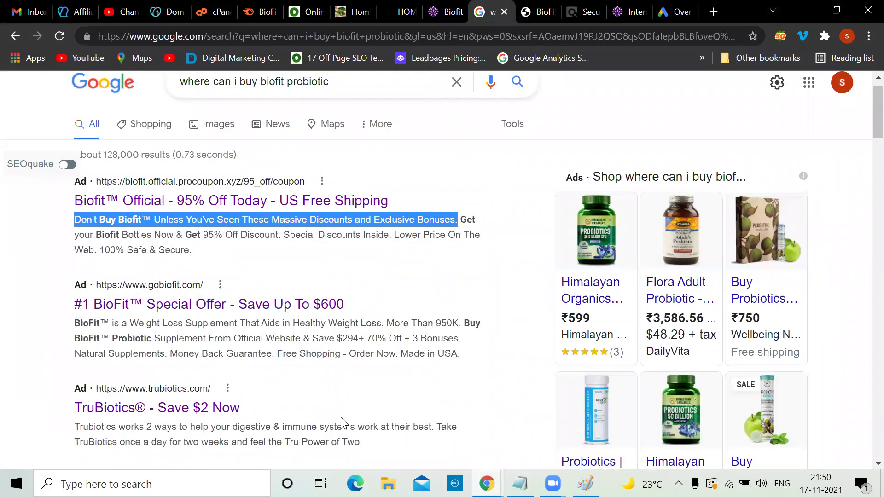
{"action": "left_click", "coordinate": [21, 295]}
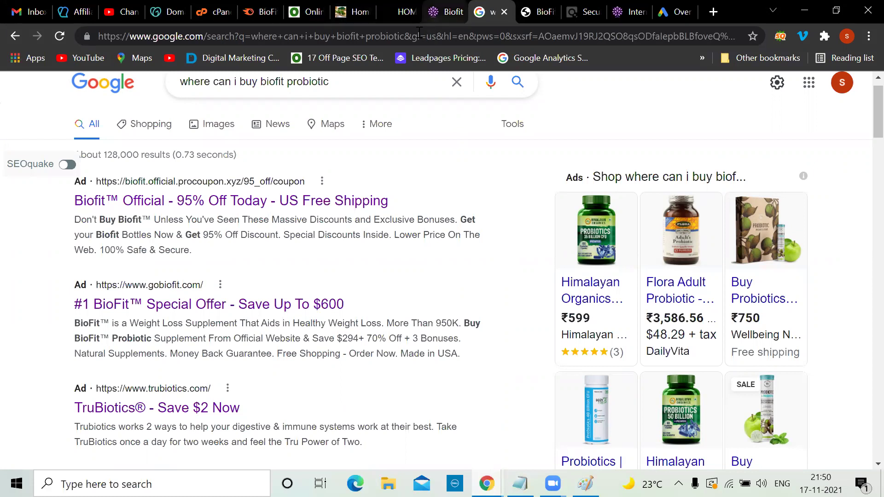
Step: Look over the naturalhealthgain.com BioFit page and follow its call-to-action link to the healthysupplement.online landing page
{"action": "left_click", "coordinate": [351, 11]}
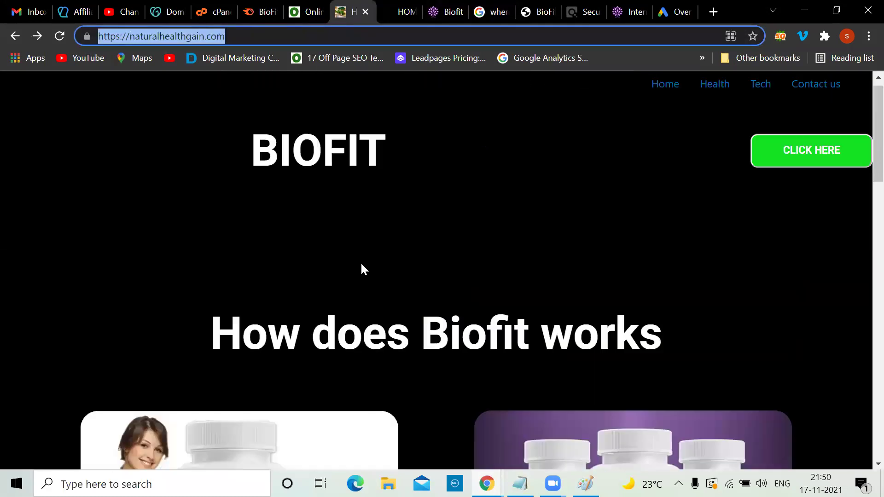
{"action": "scroll", "coordinate": [361, 267], "scroll_direction": "down", "scroll_amount": 4}
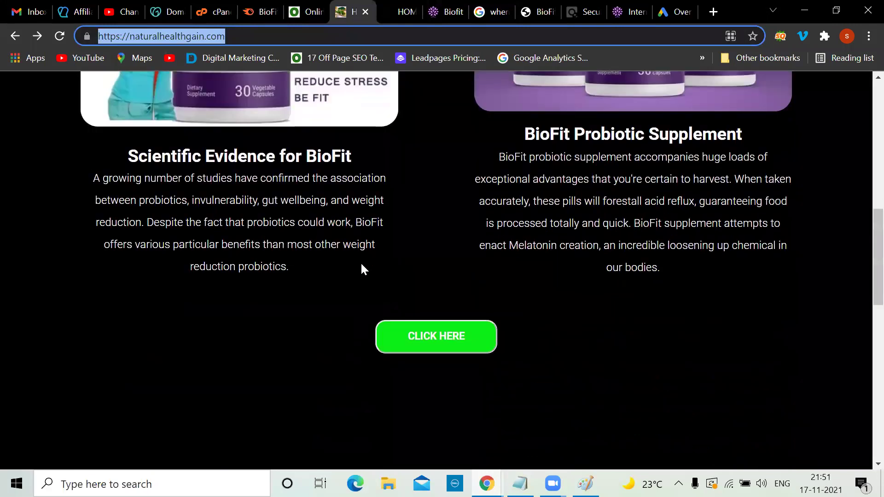
{"action": "left_click", "coordinate": [406, 334]}
{"action": "left_click", "coordinate": [406, 335]}
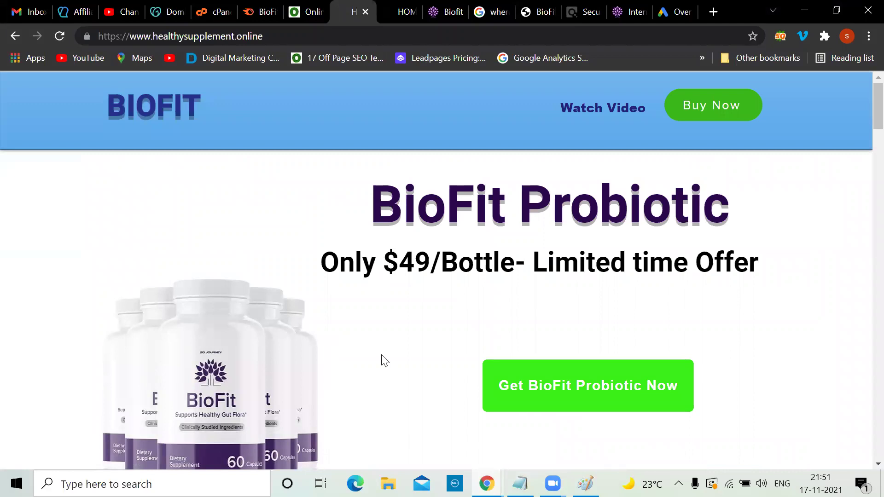
Step: Look over the healthysupplement.online landing page and follow its "Get BioFit Probiotic Now" link to the gobiofit.com sales page
{"action": "scroll", "coordinate": [385, 360], "scroll_direction": "down", "scroll_amount": 4}
{"action": "scroll", "coordinate": [385, 361], "scroll_direction": "up", "scroll_amount": 3}
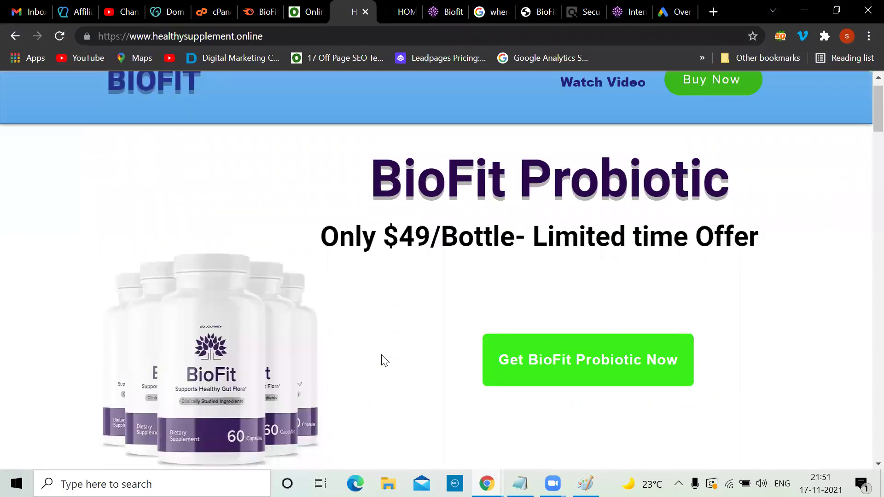
{"action": "scroll", "coordinate": [385, 360], "scroll_direction": "down", "scroll_amount": 3}
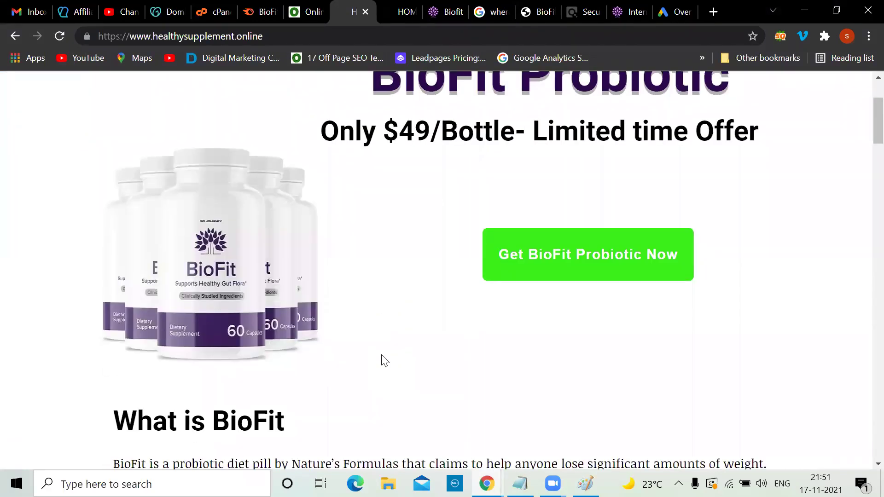
{"action": "left_click", "coordinate": [575, 261]}
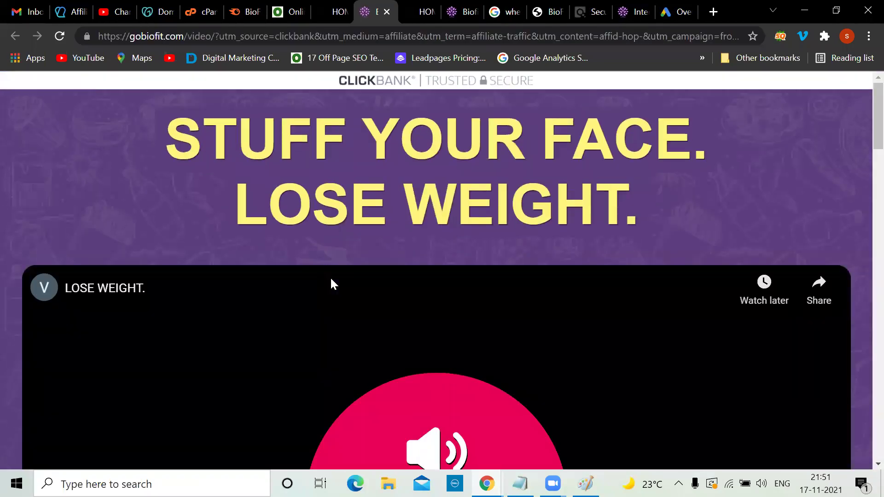
Step: Look through the gobiofit.com sales page, from the video down to its scientific references, and return to its beginning
{"action": "scroll", "coordinate": [330, 278], "scroll_direction": "down", "scroll_amount": 12}
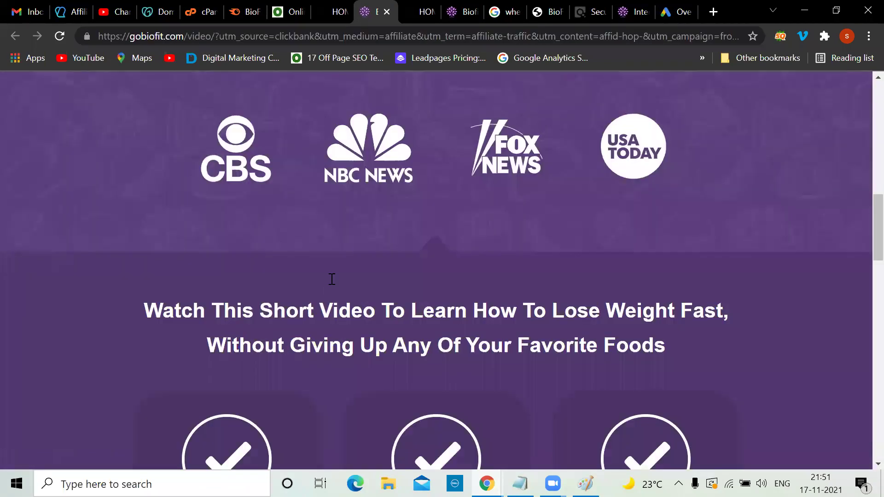
{"action": "scroll", "coordinate": [331, 279], "scroll_direction": "down", "scroll_amount": 15}
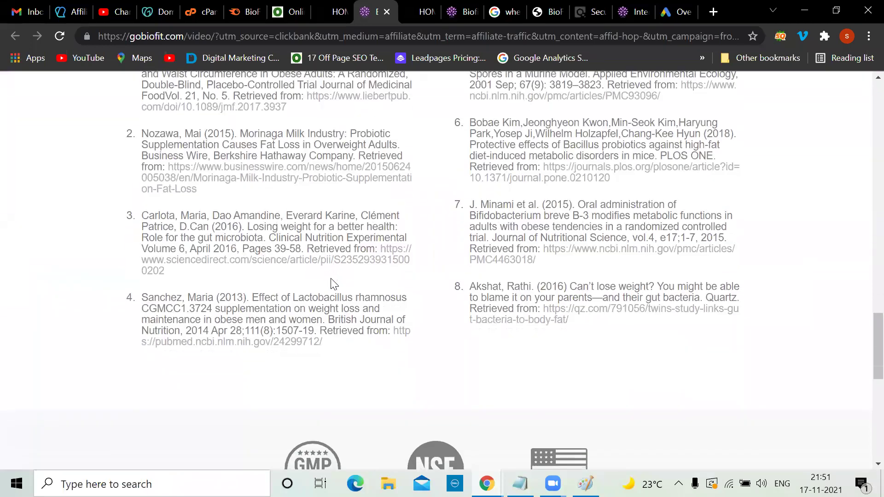
{"action": "scroll", "coordinate": [331, 278], "scroll_direction": "down", "scroll_amount": 5}
{"action": "scroll", "coordinate": [330, 278], "scroll_direction": "up", "scroll_amount": 20}
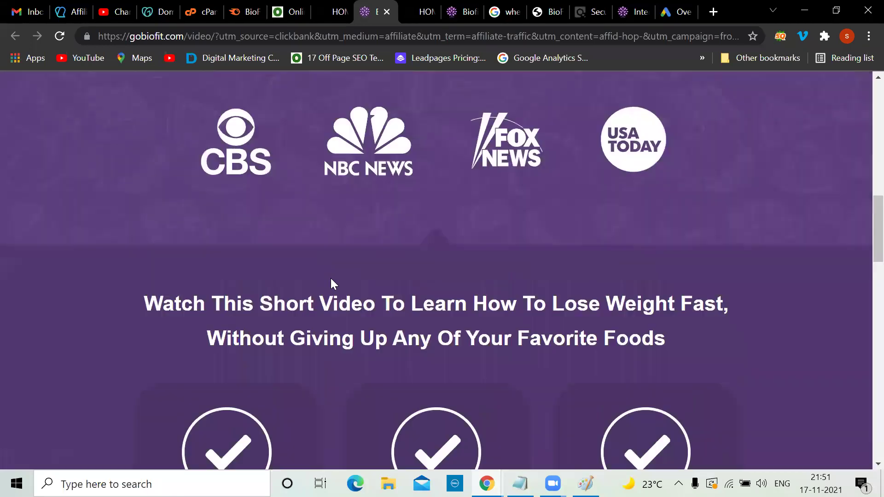
{"action": "scroll", "coordinate": [331, 278], "scroll_direction": "up", "scroll_amount": 10}
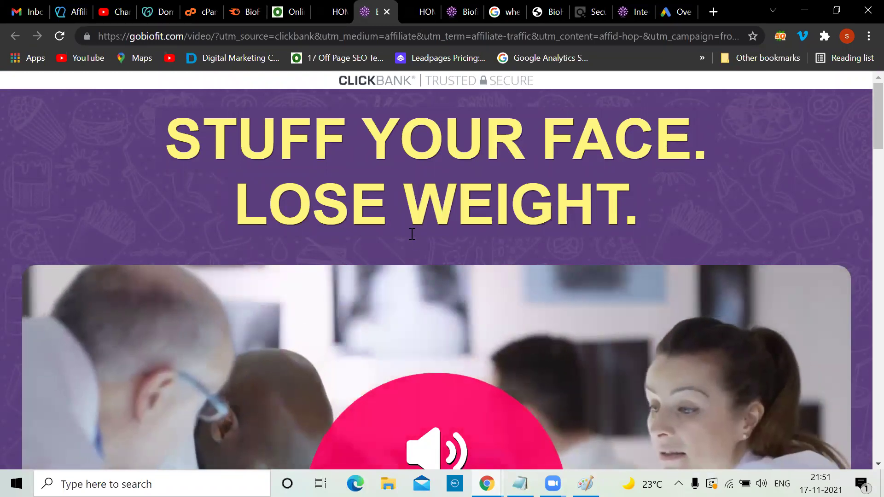
Step: Switch to the Google Ads window, list the campaigns, and view the status options of Biofit Camaign - First
{"action": "key", "text": "alt+Tab"}
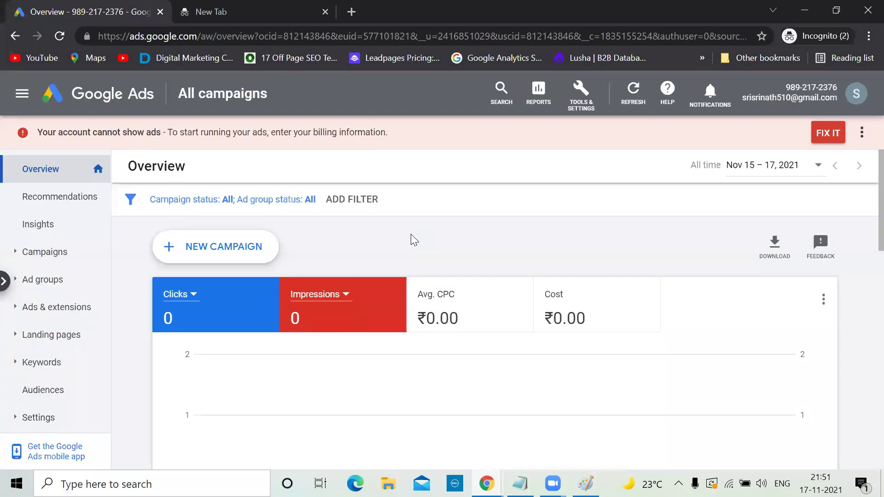
{"action": "left_click", "coordinate": [69, 251]}
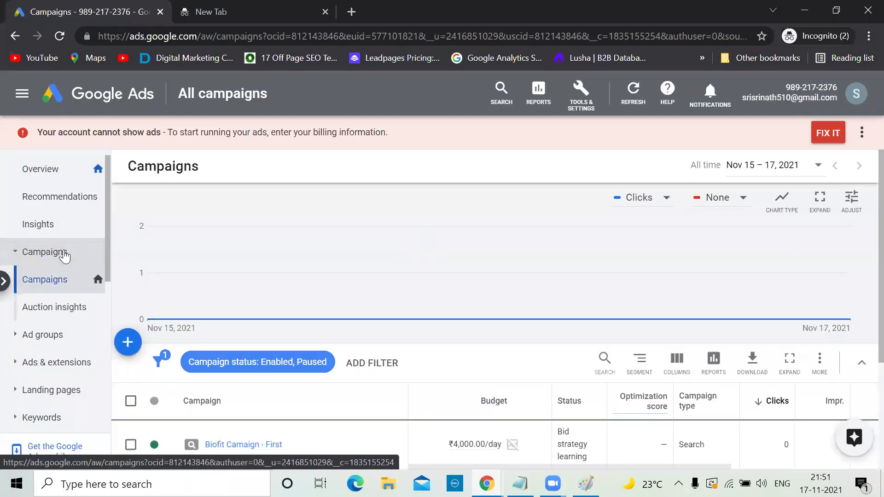
{"action": "scroll", "coordinate": [169, 403], "scroll_direction": "down", "scroll_amount": 1}
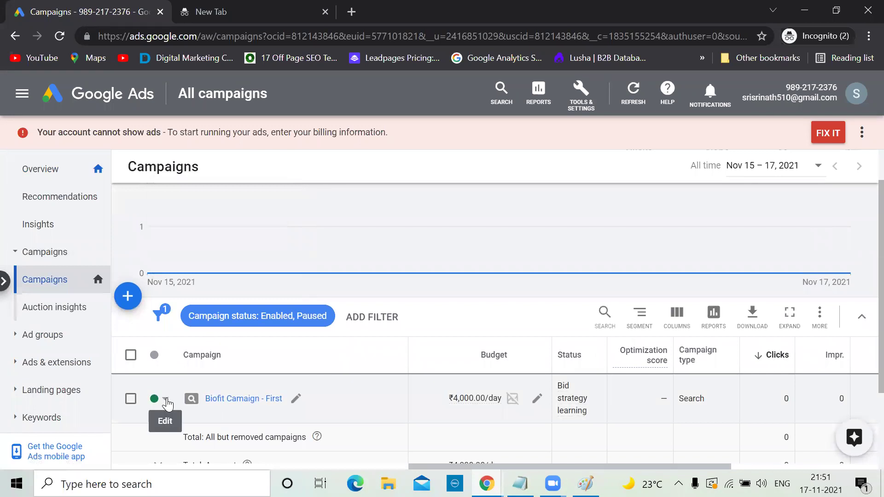
{"action": "left_click", "coordinate": [166, 401]}
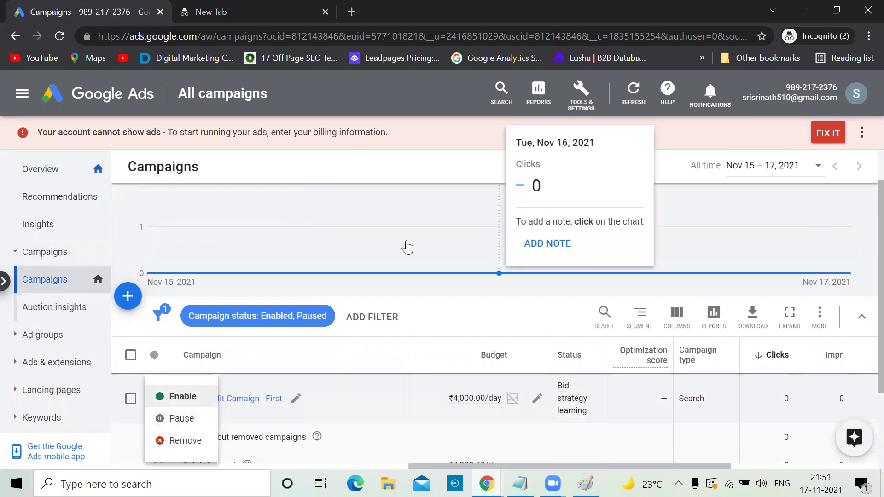
Step: Switch back to the BioFit browser window, return from the ClickBank checkout to the discount packages, and choose the 6-bottle package
{"action": "key", "text": "alt+Tab"}
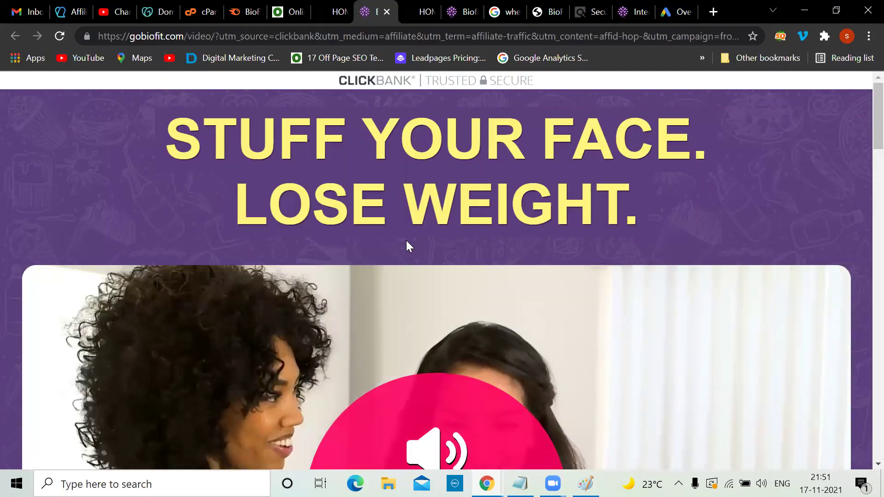
{"action": "left_click", "coordinate": [613, 6]}
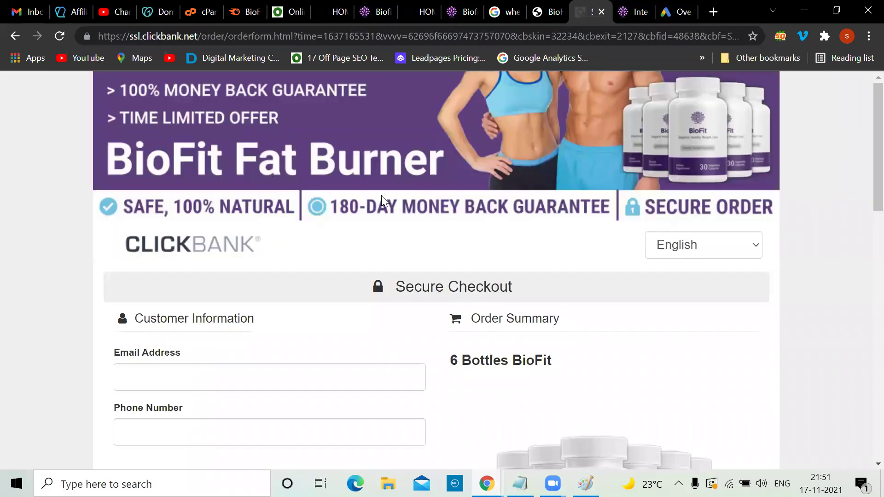
{"action": "left_click", "coordinate": [9, 37]}
{"action": "scroll", "coordinate": [392, 178], "scroll_direction": "up", "scroll_amount": 6}
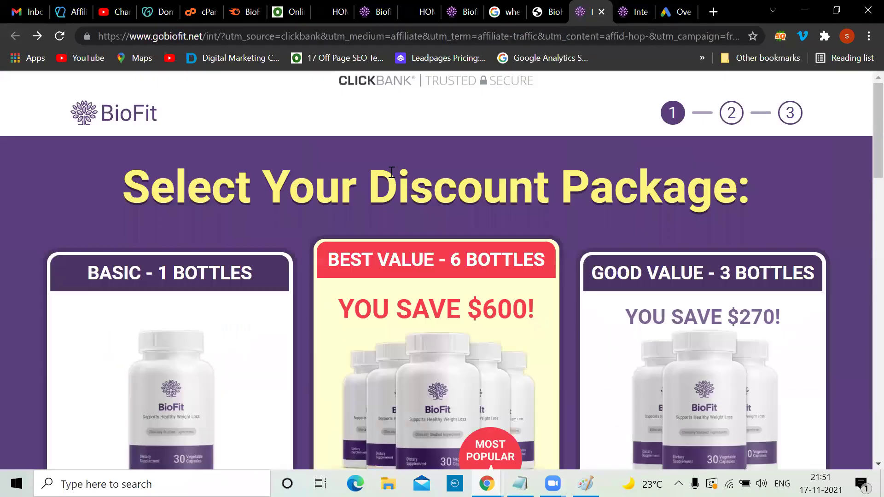
{"action": "scroll", "coordinate": [391, 174], "scroll_direction": "down", "scroll_amount": 6}
{"action": "left_click", "coordinate": [450, 304]}
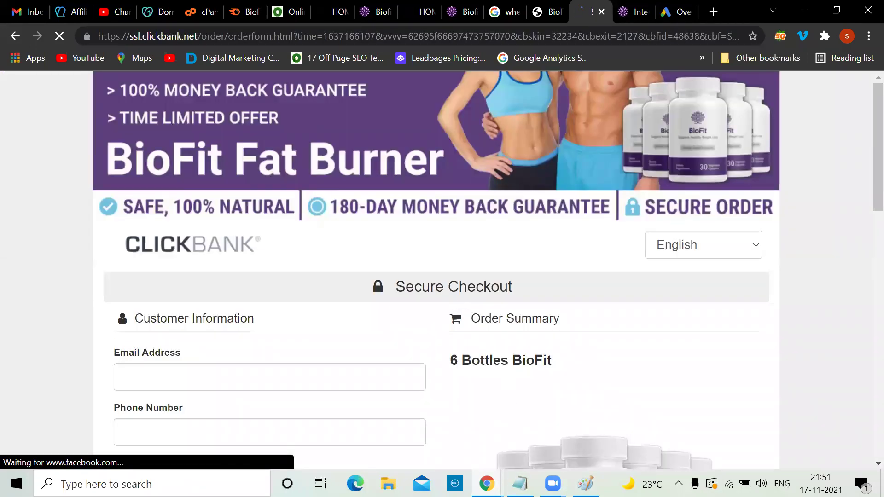
Step: Switch to the ffa-blogs Notepad file, review its BioFit keyword list, and return to the browser
{"action": "left_click", "coordinate": [520, 484]}
{"action": "scroll", "coordinate": [379, 284], "scroll_direction": "up", "scroll_amount": 2}
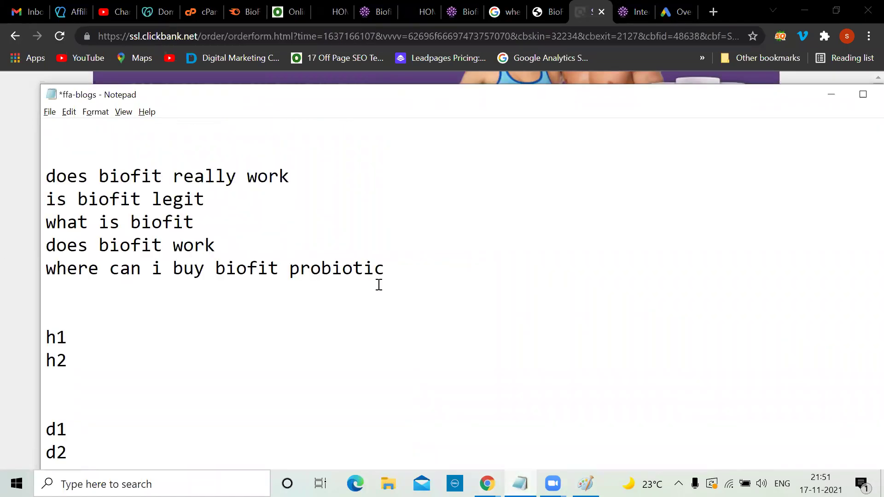
{"action": "left_click", "coordinate": [271, 217]}
{"action": "left_click", "coordinate": [421, 77]}
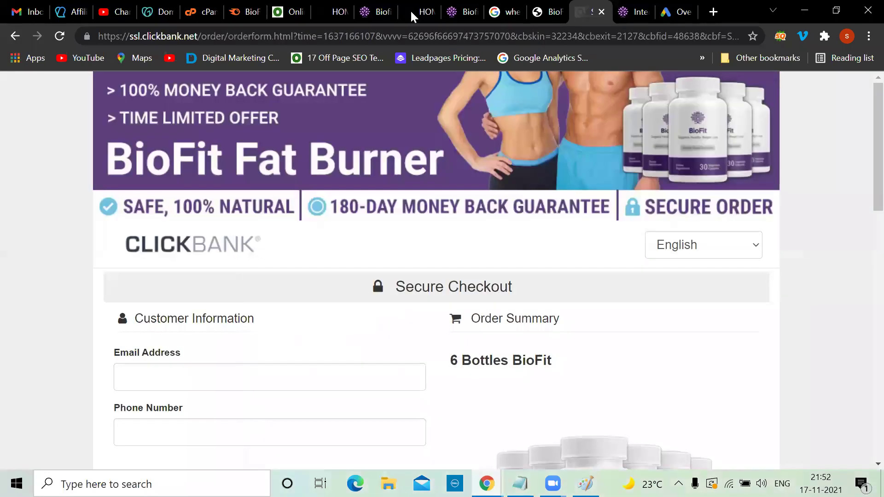
Step: Revisit the healthysupplement.online landing page and look through the gobiofit.com sales page down to its ClickBank disclaimer
{"action": "left_click", "coordinate": [332, 7]}
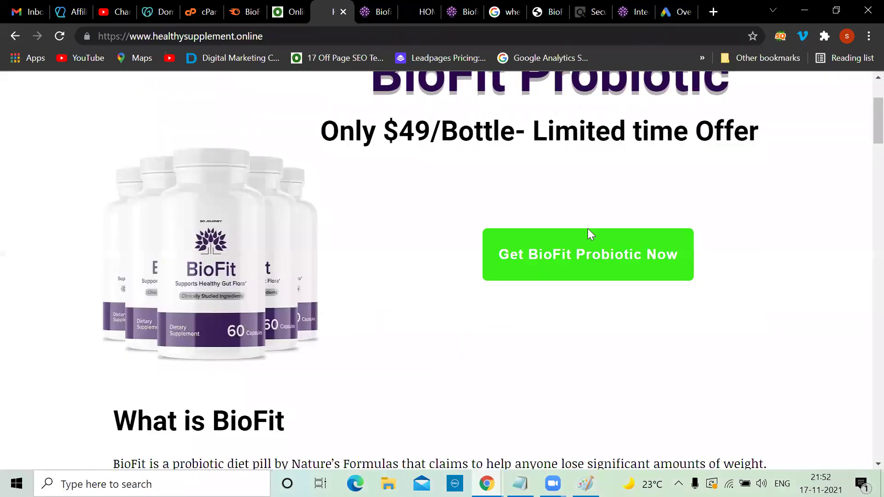
{"action": "left_click", "coordinate": [362, 10]}
{"action": "scroll", "coordinate": [451, 332], "scroll_direction": "down", "scroll_amount": 8}
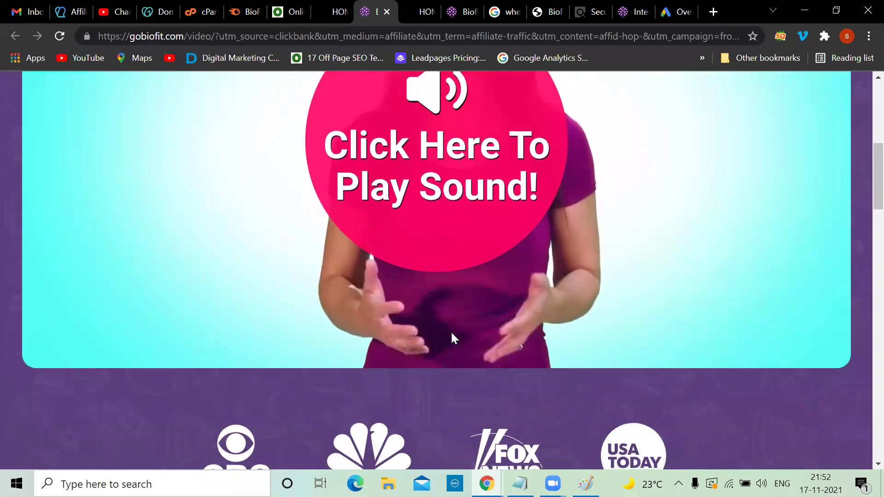
{"action": "scroll", "coordinate": [452, 332], "scroll_direction": "down", "scroll_amount": 20}
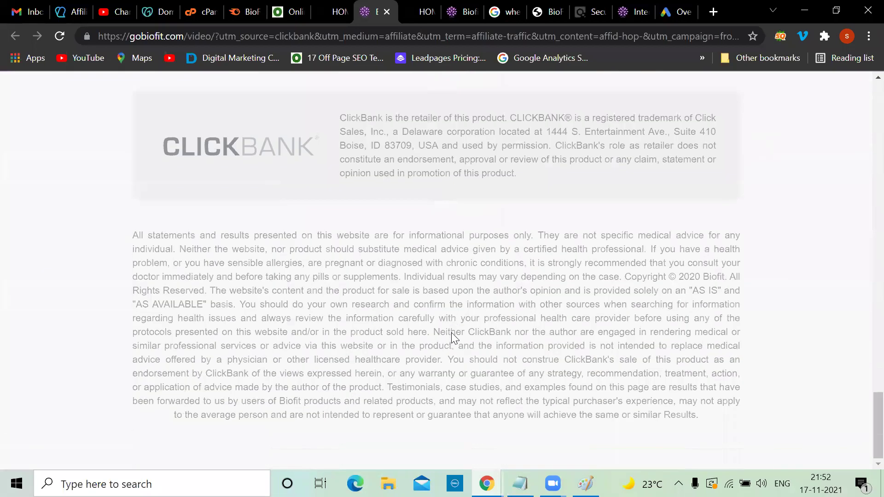
{"action": "scroll", "coordinate": [451, 333], "scroll_direction": "up", "scroll_amount": 20}
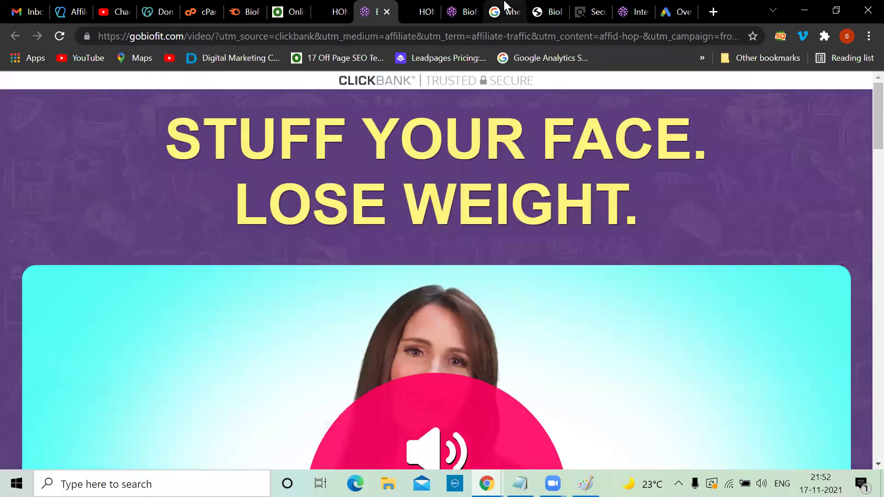
Step: Review the search ads for "where can i buy biofit probiotic" and view the other open gobiofit.com sales page
{"action": "left_click", "coordinate": [519, 12]}
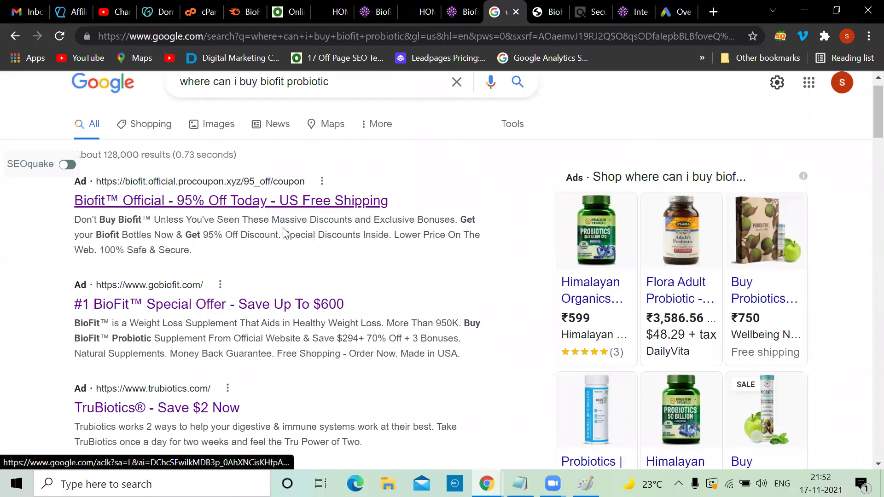
{"action": "scroll", "coordinate": [286, 231], "scroll_direction": "down", "scroll_amount": 3}
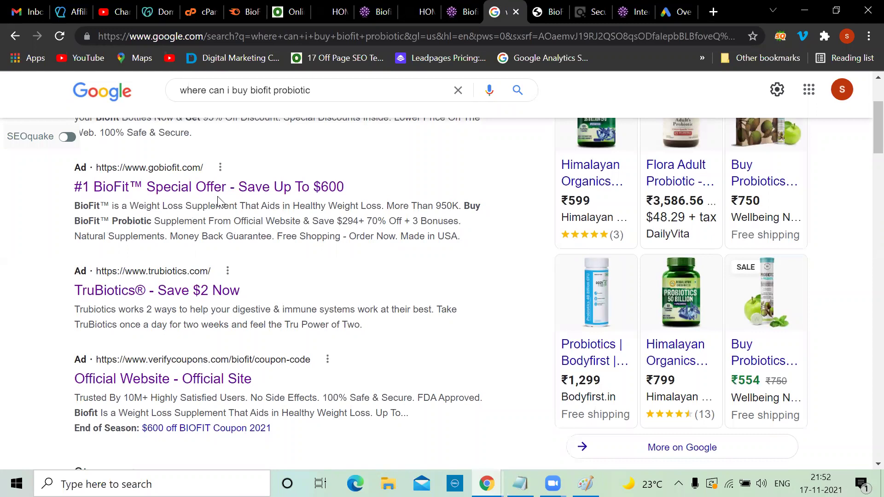
{"action": "left_click", "coordinate": [456, 6]}
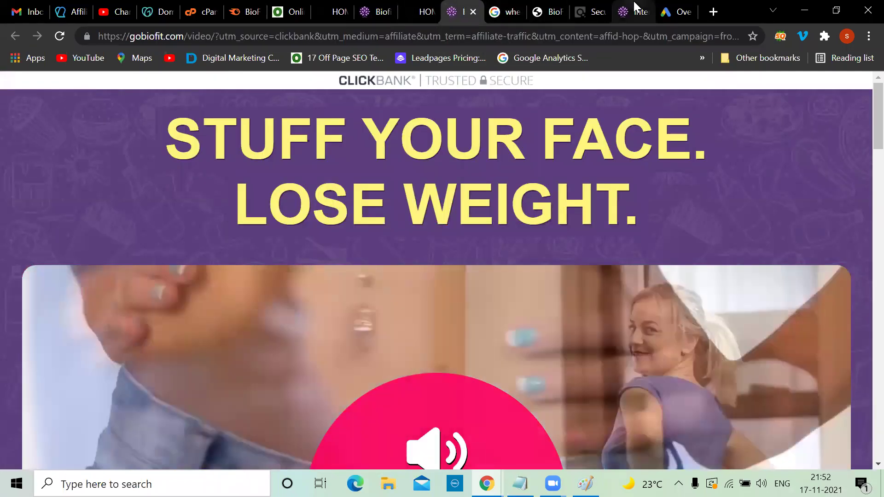
Step: Look through the other open BioFit discount package page down to its money-back guarantee section, and return to its beginning
{"action": "left_click", "coordinate": [635, 6]}
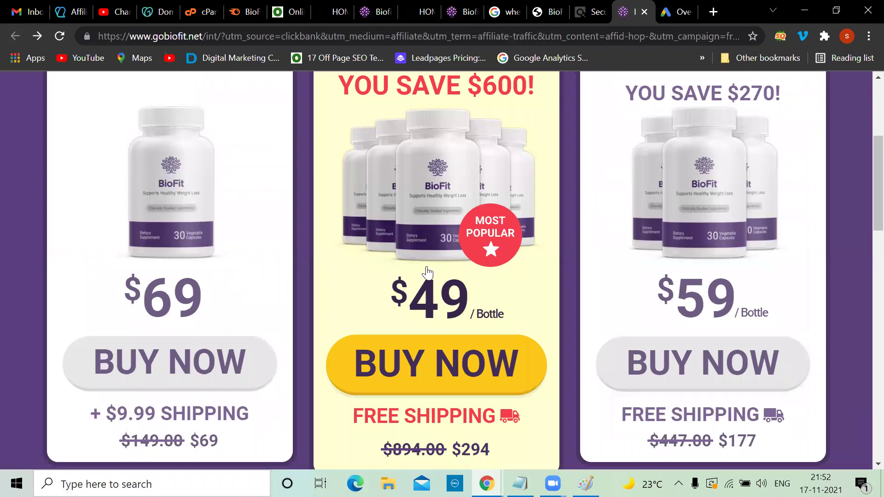
{"action": "scroll", "coordinate": [426, 272], "scroll_direction": "down", "scroll_amount": 5}
{"action": "scroll", "coordinate": [426, 271], "scroll_direction": "down", "scroll_amount": 5}
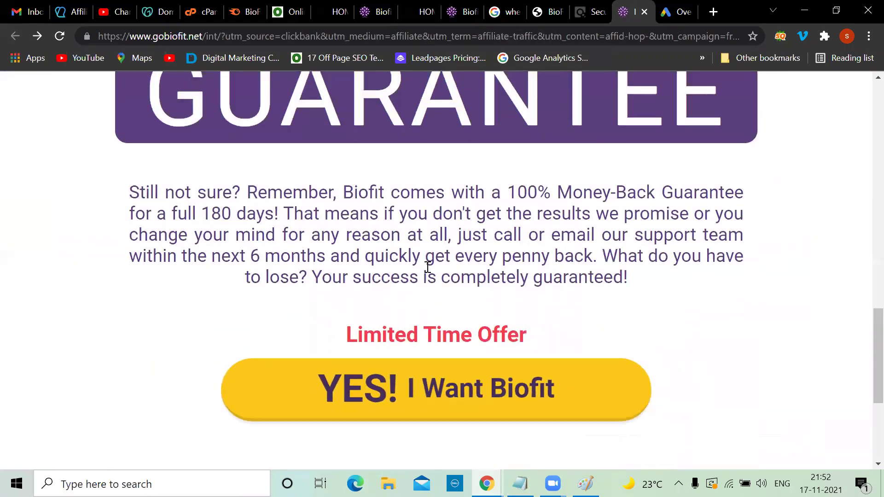
{"action": "scroll", "coordinate": [427, 267], "scroll_direction": "up", "scroll_amount": 15}
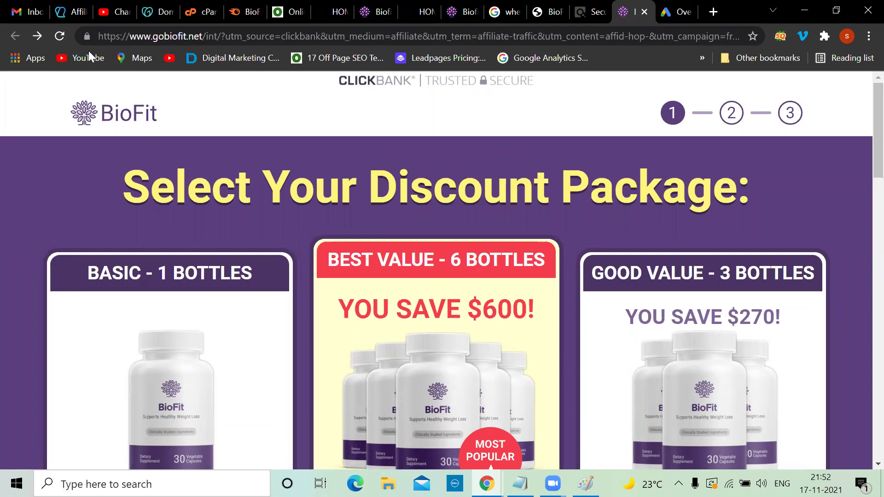
Step: Search Google for "wp forms" in a new tab and open the wpforms.com website
{"action": "left_click", "coordinate": [714, 11]}
{"action": "type", "text": "wp forms affiliate"}
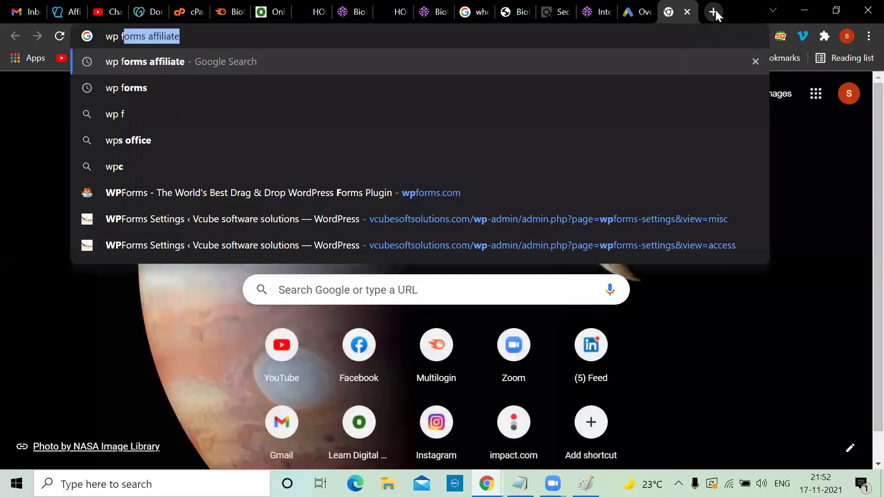
{"action": "key", "text": "Return"}
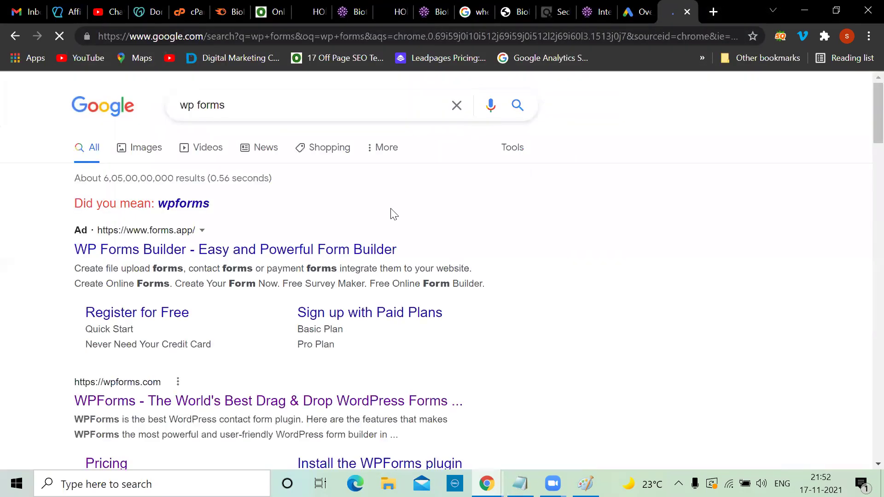
{"action": "scroll", "coordinate": [394, 214], "scroll_direction": "down", "scroll_amount": 3}
{"action": "left_click", "coordinate": [226, 261]}
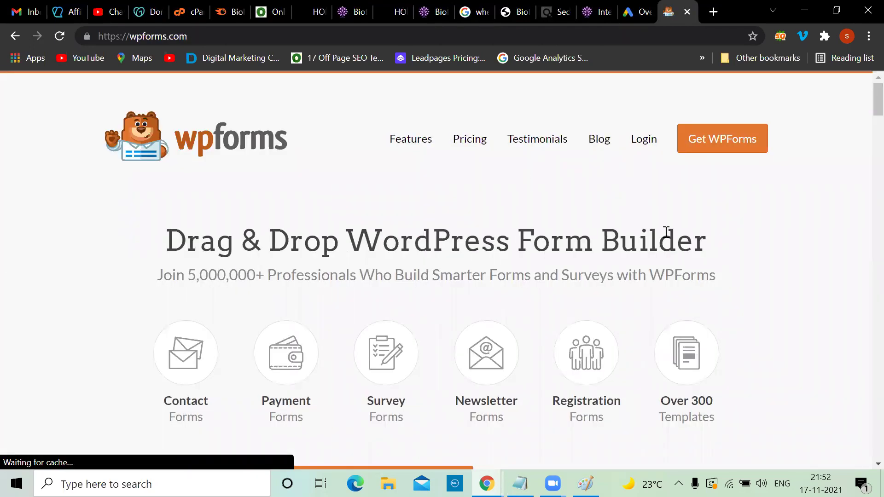
Step: Look through the WPForms home page, including its form types and the form builder preview
{"action": "scroll", "coordinate": [668, 238], "scroll_direction": "down", "scroll_amount": 4}
{"action": "scroll", "coordinate": [667, 237], "scroll_direction": "down", "scroll_amount": 7}
{"action": "scroll", "coordinate": [824, 225], "scroll_direction": "up", "scroll_amount": 2}
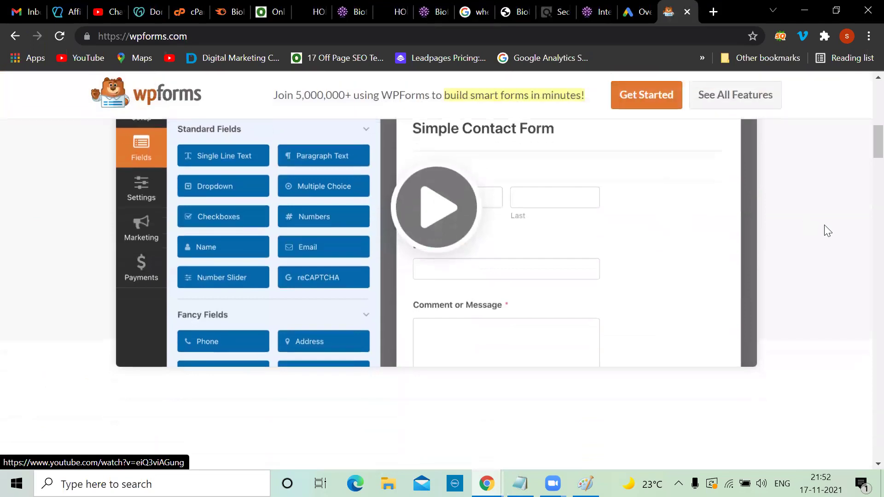
{"action": "scroll", "coordinate": [824, 225], "scroll_direction": "up", "scroll_amount": 9}
{"action": "scroll", "coordinate": [824, 225], "scroll_direction": "down", "scroll_amount": 7}
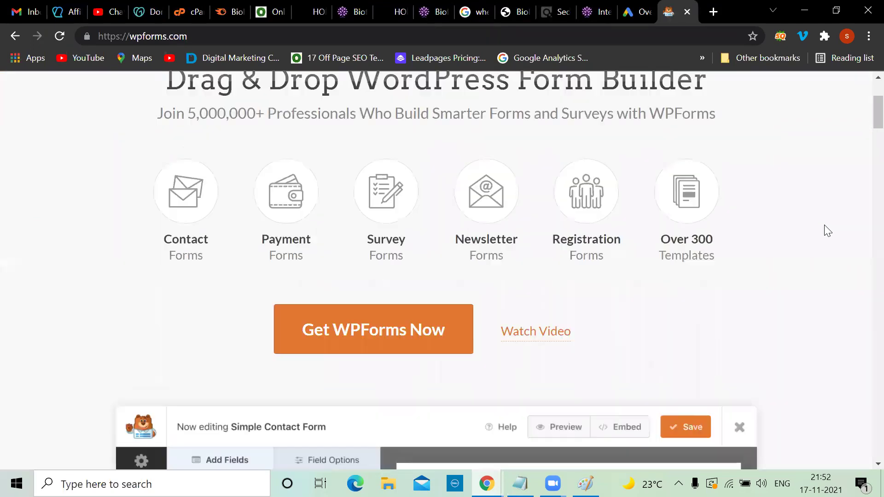
Step: Search Google for "glorify" in a new tab and open the glorify.com website
{"action": "scroll", "coordinate": [827, 231], "scroll_direction": "down", "scroll_amount": 4}
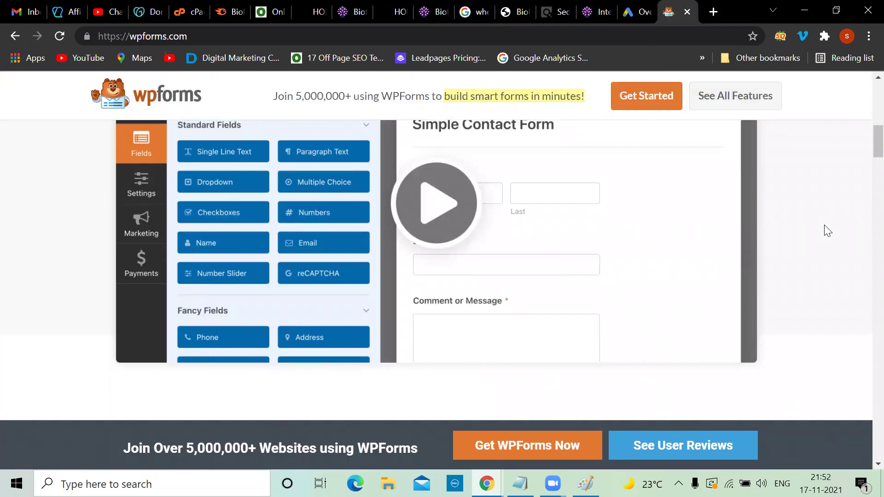
{"action": "scroll", "coordinate": [827, 231], "scroll_direction": "up", "scroll_amount": 3}
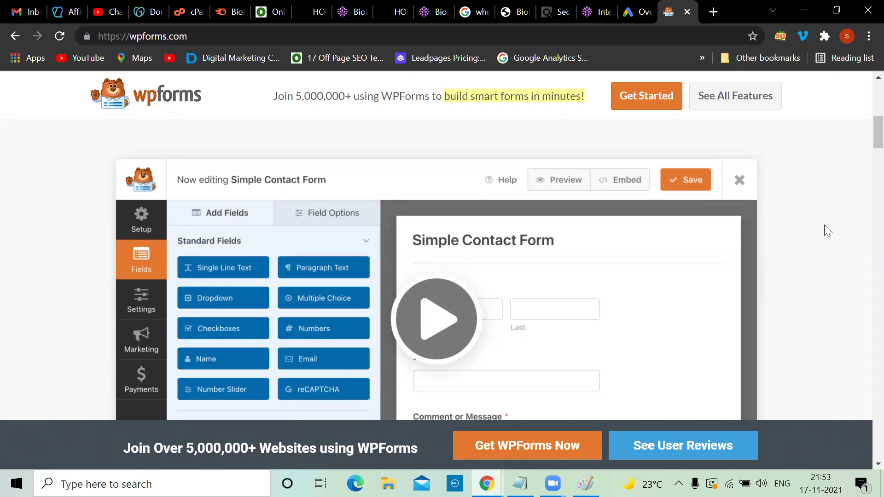
{"action": "left_click", "coordinate": [712, 10]}
{"action": "type", "text": "glorify"}
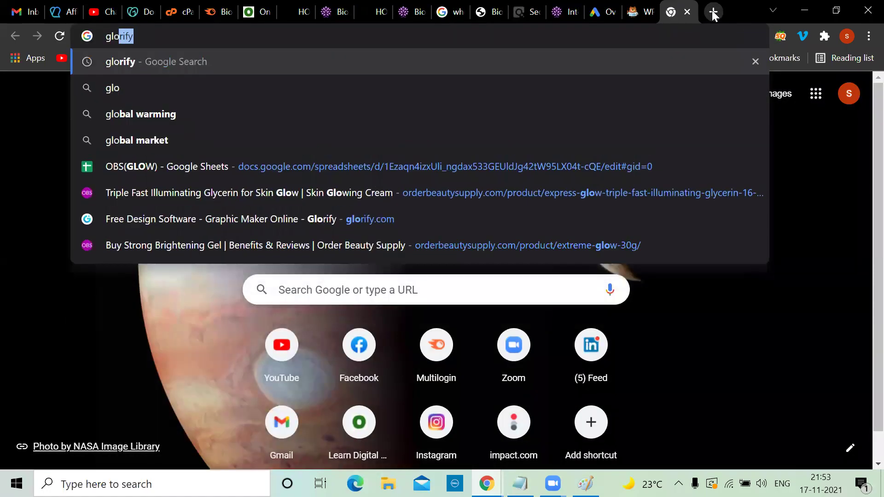
{"action": "key", "text": "Return"}
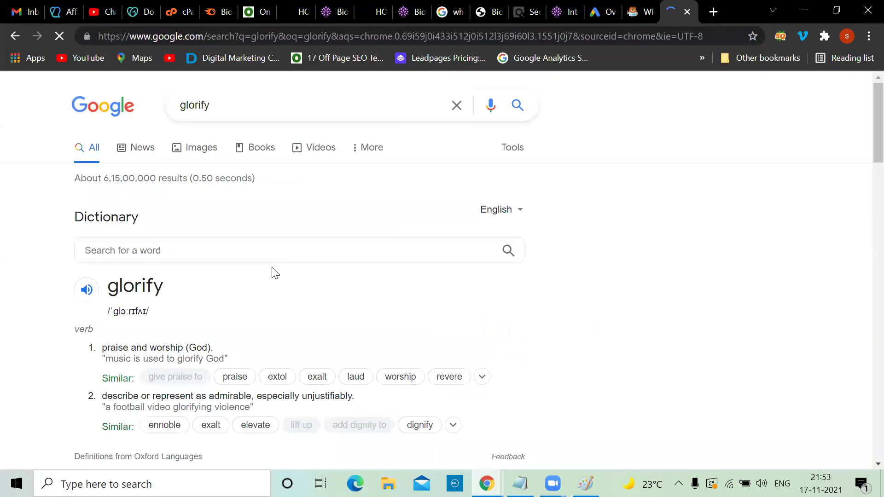
{"action": "scroll", "coordinate": [271, 269], "scroll_direction": "down", "scroll_amount": 4}
{"action": "left_click", "coordinate": [183, 342]}
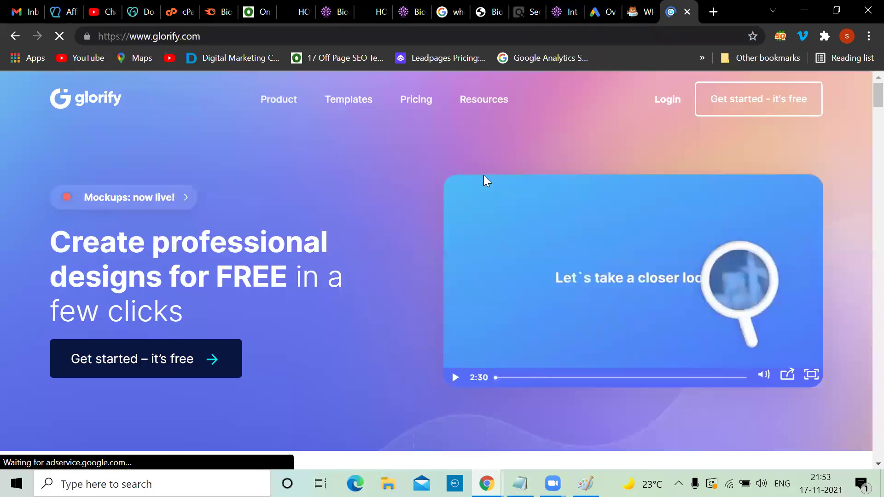
Step: Open Glorify's Affiliate Program page from the site footer and look through its signup form
{"action": "scroll", "coordinate": [863, 230], "scroll_direction": "down", "scroll_amount": 20}
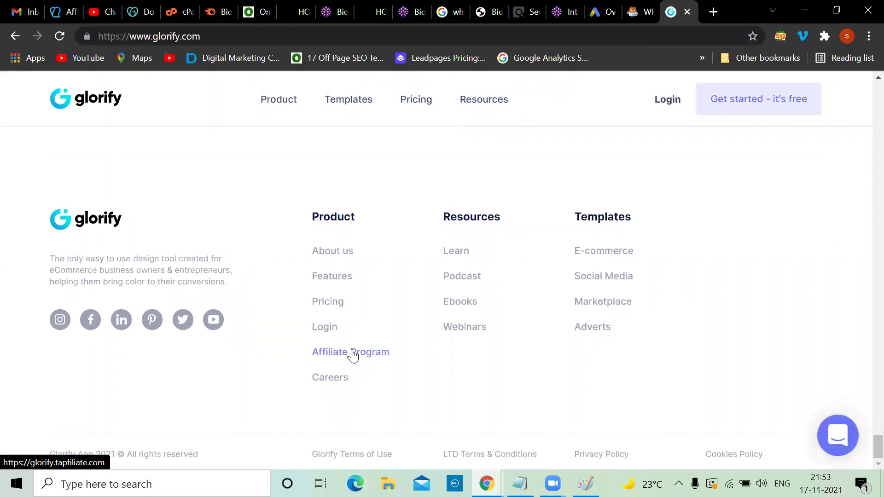
{"action": "left_click", "coordinate": [353, 353]}
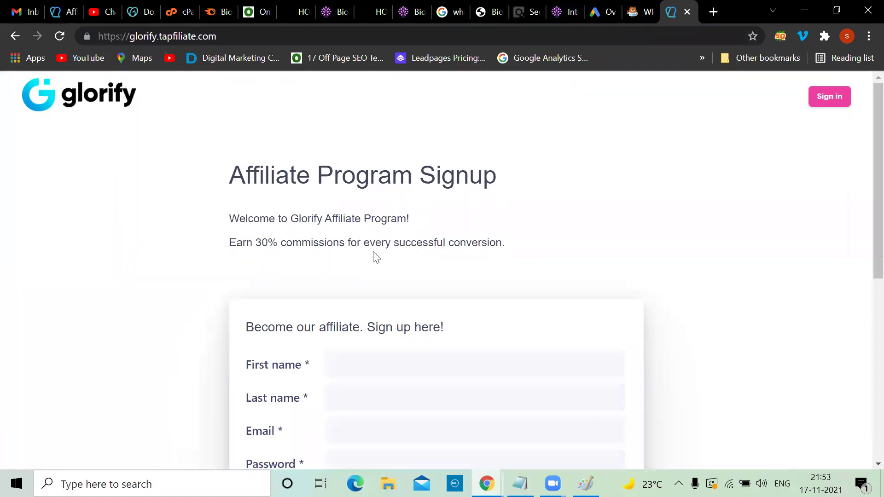
{"action": "scroll", "coordinate": [377, 258], "scroll_direction": "down", "scroll_amount": 8}
{"action": "scroll", "coordinate": [377, 258], "scroll_direction": "up", "scroll_amount": 8}
Step: Open YouTube in a new tab, search for "wp forms" and look through the video results
{"action": "left_click", "coordinate": [714, 11]}
{"action": "type", "text": "y"}
{"action": "key", "text": "Return"}
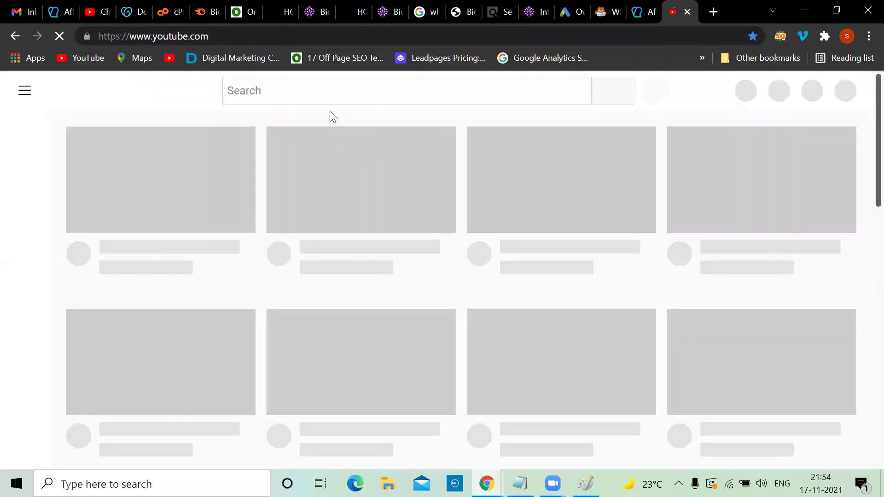
{"action": "type", "text": "wp"}
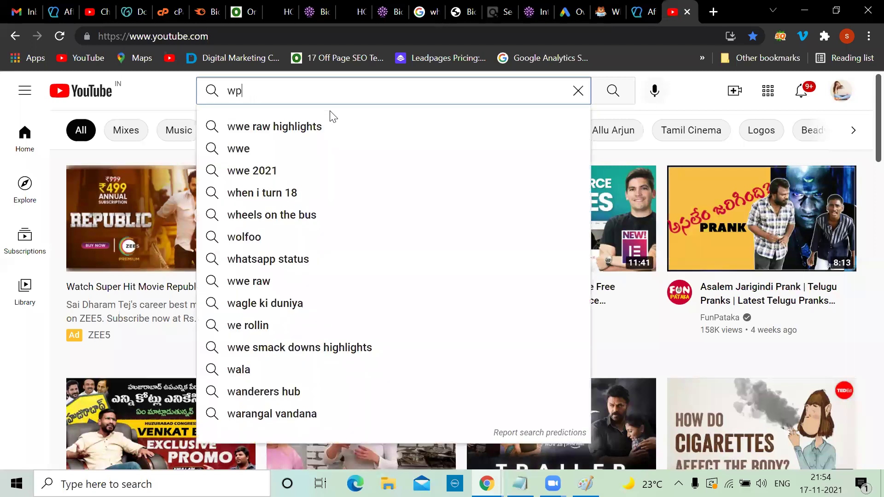
{"action": "type", "text": " forms"}
{"action": "key", "text": "Return"}
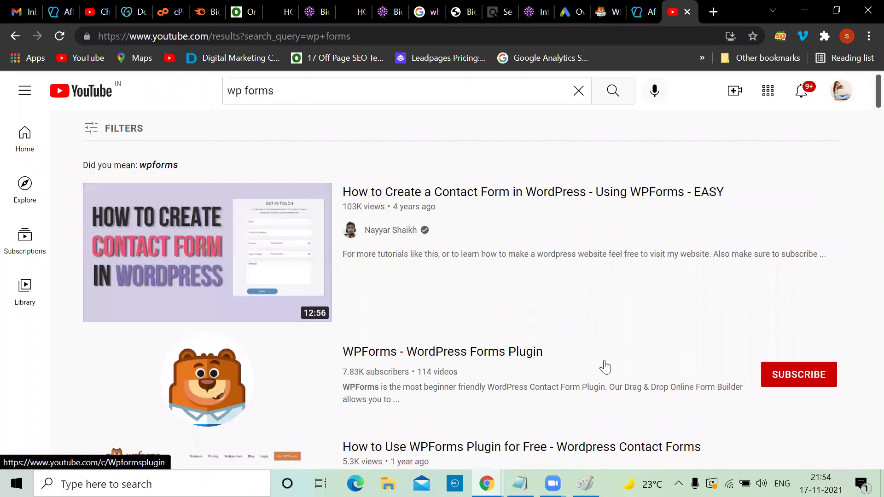
{"action": "mouse_move", "coordinate": [456, 258]}
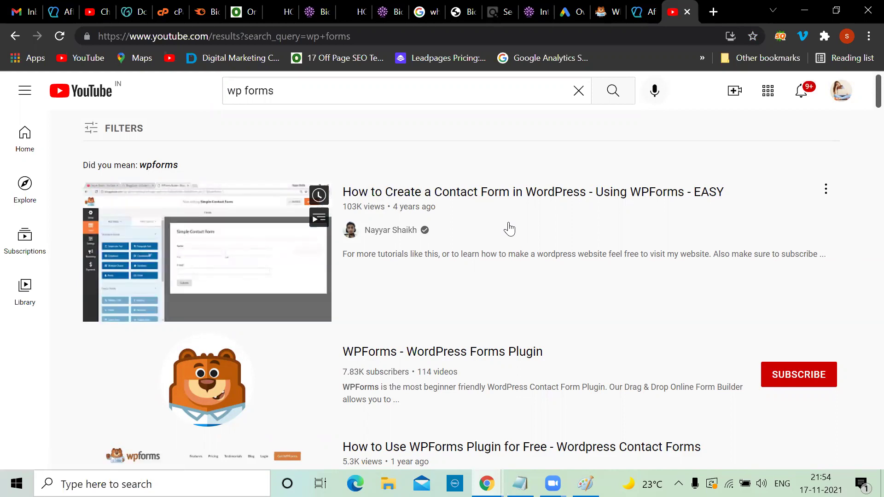
{"action": "scroll", "coordinate": [509, 228], "scroll_direction": "down", "scroll_amount": 20}
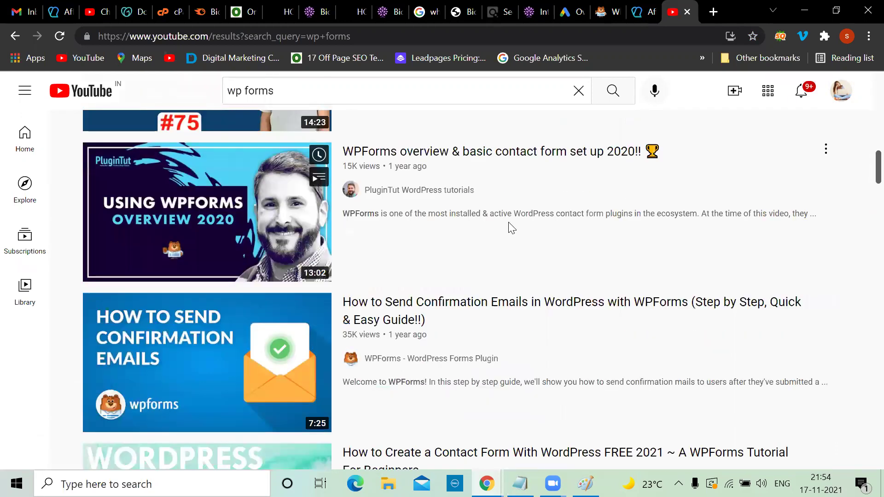
Step: Switch to the funnel diagram in Paint, pencil a direct line from Google ads to the vendor's Main Product Page, and cross it out
{"action": "mouse_move", "coordinate": [487, 483]}
{"action": "left_click", "coordinate": [528, 442]}
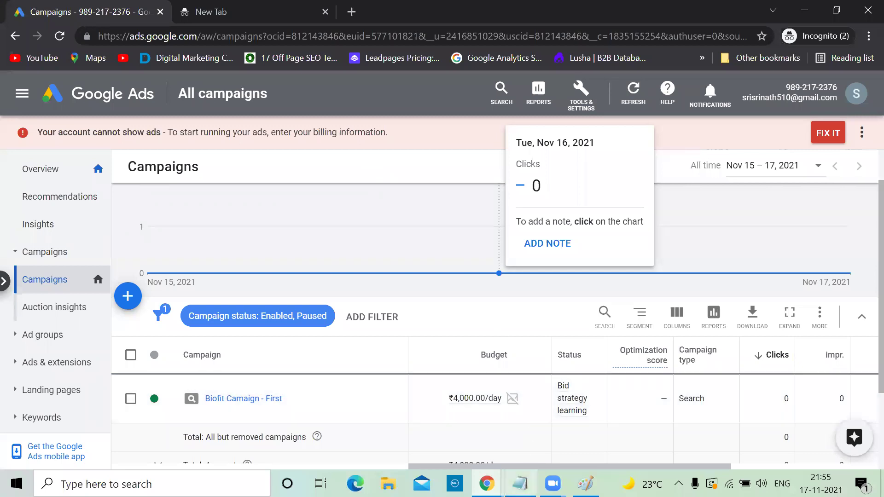
{"action": "left_click", "coordinate": [520, 484]}
{"action": "left_click", "coordinate": [586, 483]}
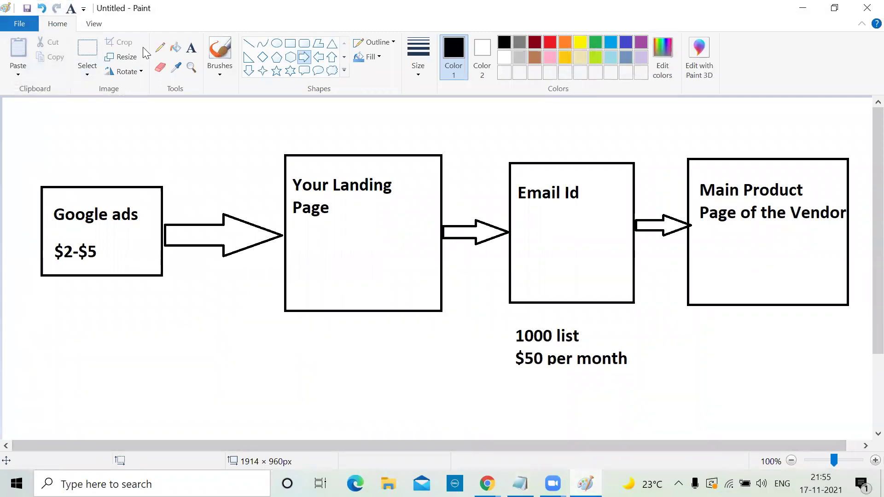
{"action": "left_click", "coordinate": [159, 47]}
{"action": "mouse_move", "coordinate": [99, 270]}
{"action": "left_mouse_down"}
{"action": "mouse_move", "coordinate": [306, 390]}
{"action": "mouse_move", "coordinate": [456, 413]}
{"action": "mouse_move", "coordinate": [654, 384]}
{"action": "mouse_move", "coordinate": [729, 291]}
{"action": "left_mouse_up"}
{"action": "left_click_drag", "start_coordinate": [454, 377], "coordinate": [372, 439]}
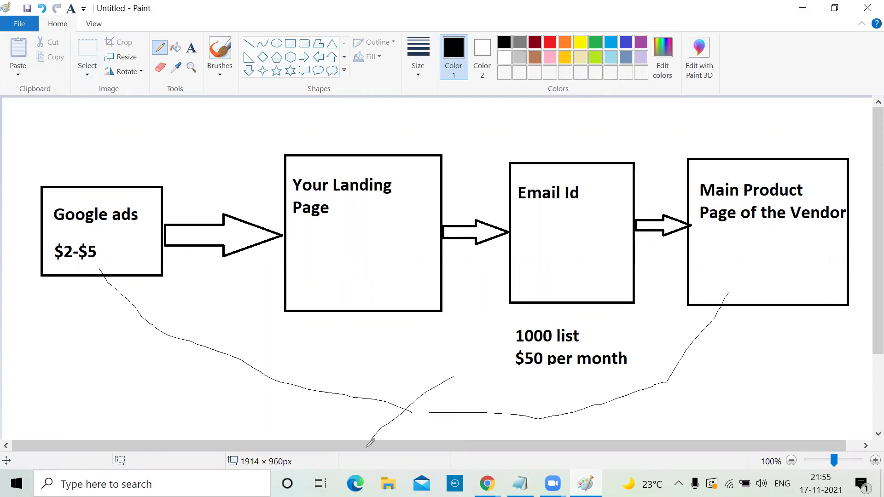
{"action": "left_click_drag", "start_coordinate": [388, 367], "coordinate": [416, 439]}
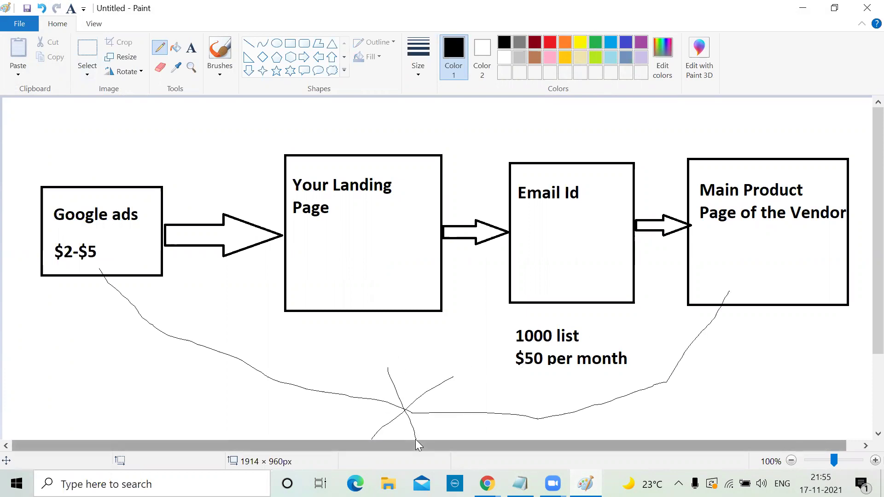
Step: Pencil a check mark above each of the Your Landing Page, Email Id and Main Product Page boxes
{"action": "mouse_move", "coordinate": [291, 148]}
{"action": "left_mouse_down"}
{"action": "mouse_move", "coordinate": [313, 155]}
{"action": "mouse_move", "coordinate": [380, 101]}
{"action": "left_mouse_up"}
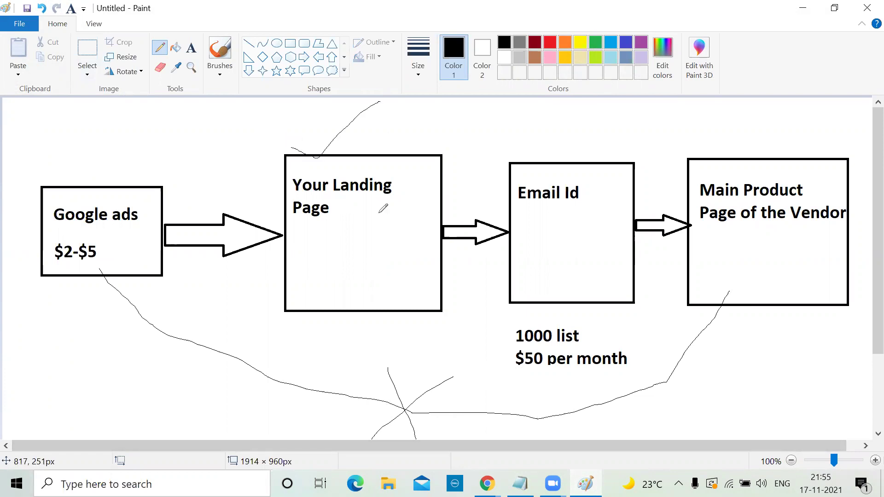
{"action": "left_click_drag", "start_coordinate": [526, 151], "coordinate": [587, 112]}
{"action": "left_click_drag", "start_coordinate": [729, 145], "coordinate": [792, 99]}
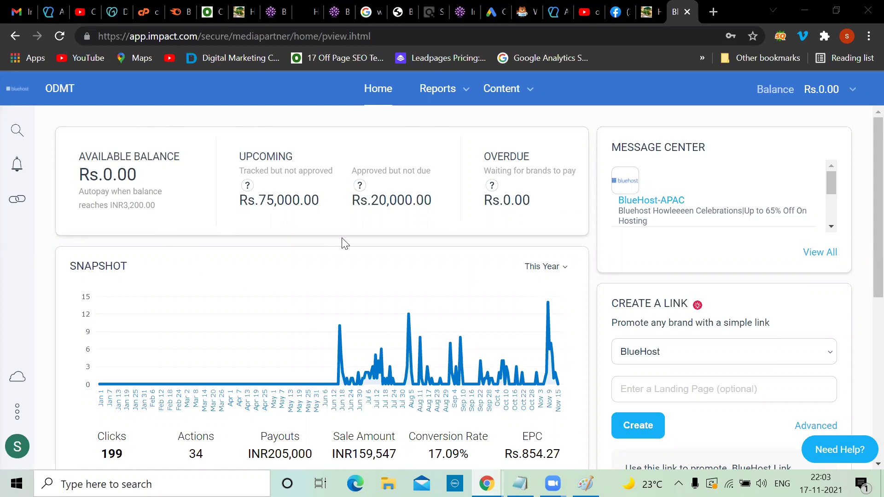
Step: Review the Snapshot chart and payout figures on the impact.com Bluehost affiliate dashboard in Chrome
{"action": "scroll", "coordinate": [345, 243], "scroll_direction": "down", "scroll_amount": 3}
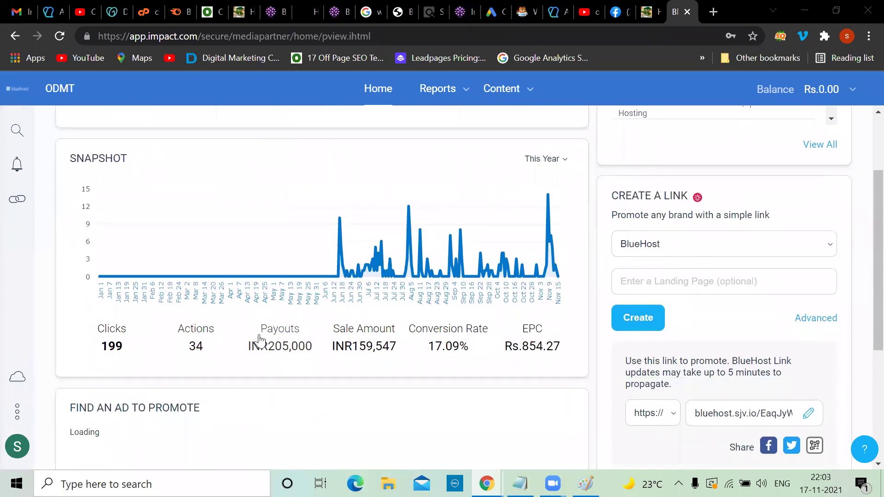
{"action": "scroll", "coordinate": [258, 340], "scroll_direction": "up", "scroll_amount": 3}
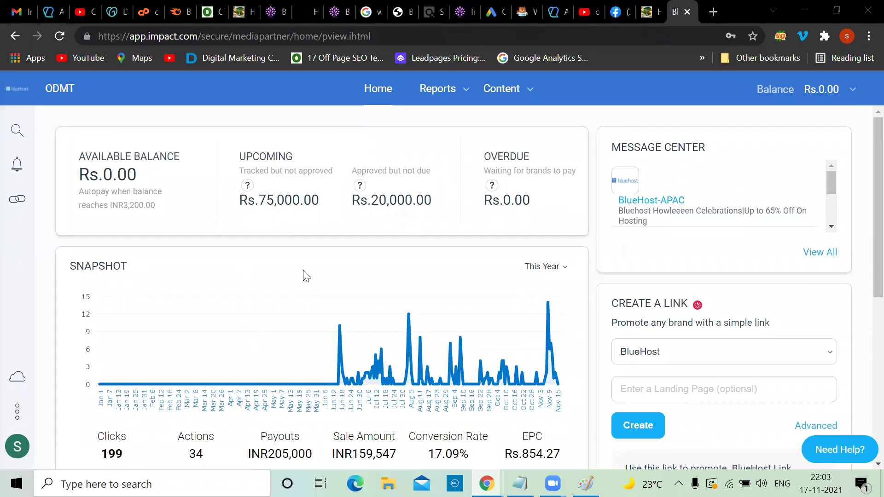